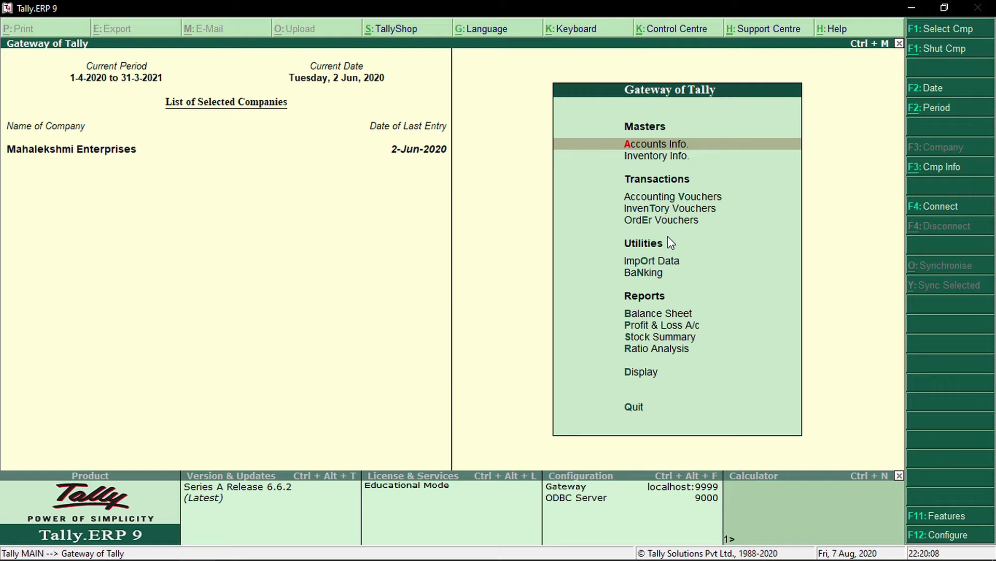
# - Open the Display menu of reports from the Gateway of Tally
pyautogui.press('d')
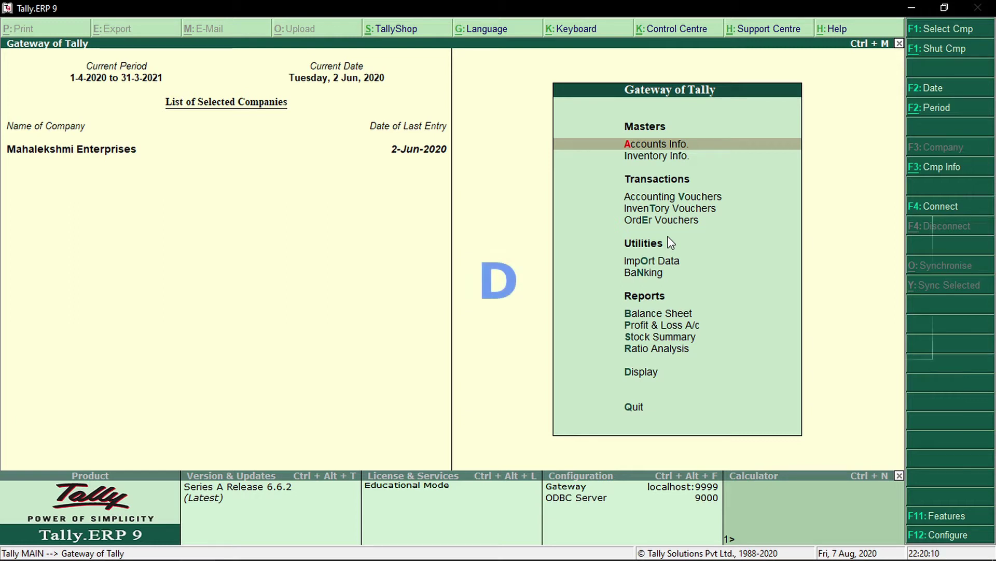
pyautogui.press('Down')
pyautogui.press('Down')
pyautogui.press('Down')
pyautogui.press('Down')
pyautogui.press('Down')
pyautogui.press('Down')
pyautogui.press('Down')
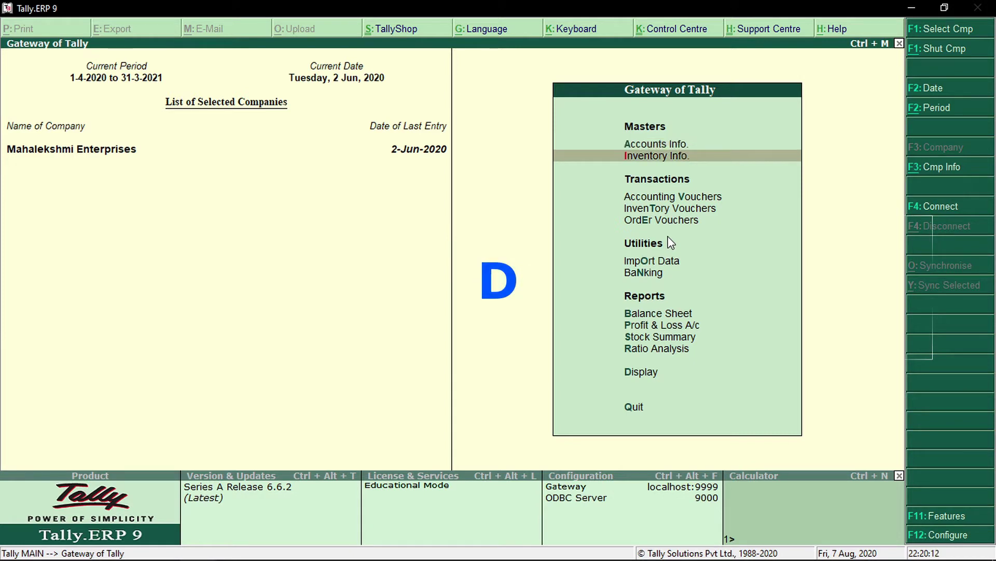
pyautogui.press('Down')
pyautogui.press('Down')
pyautogui.press('Down')
pyautogui.press('Down')
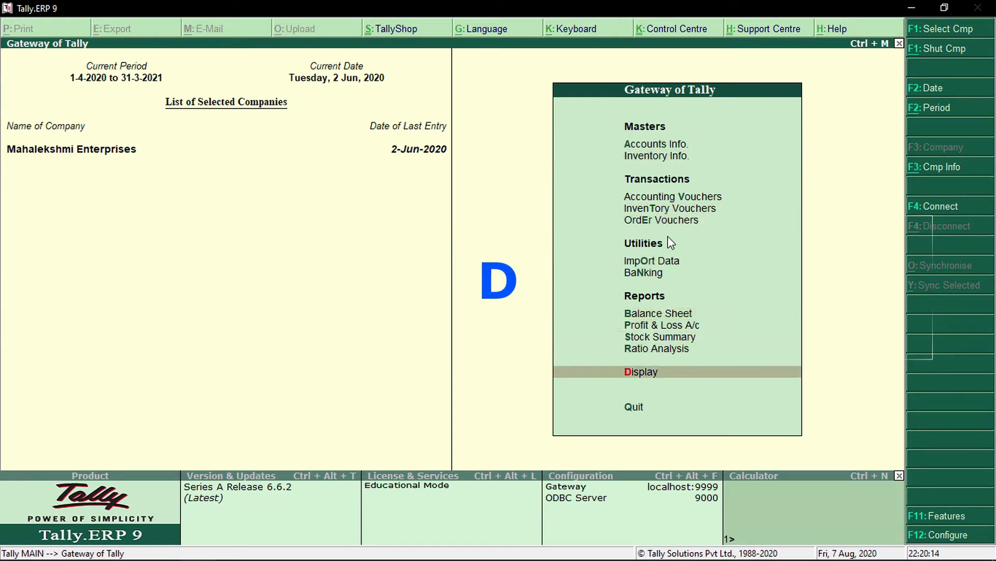
pyautogui.press('Return')
# - Open the Statements of Inventory reports
pyautogui.press('Down')
pyautogui.press('Down')
pyautogui.press('Down')
pyautogui.press('Down')
pyautogui.press('Down')
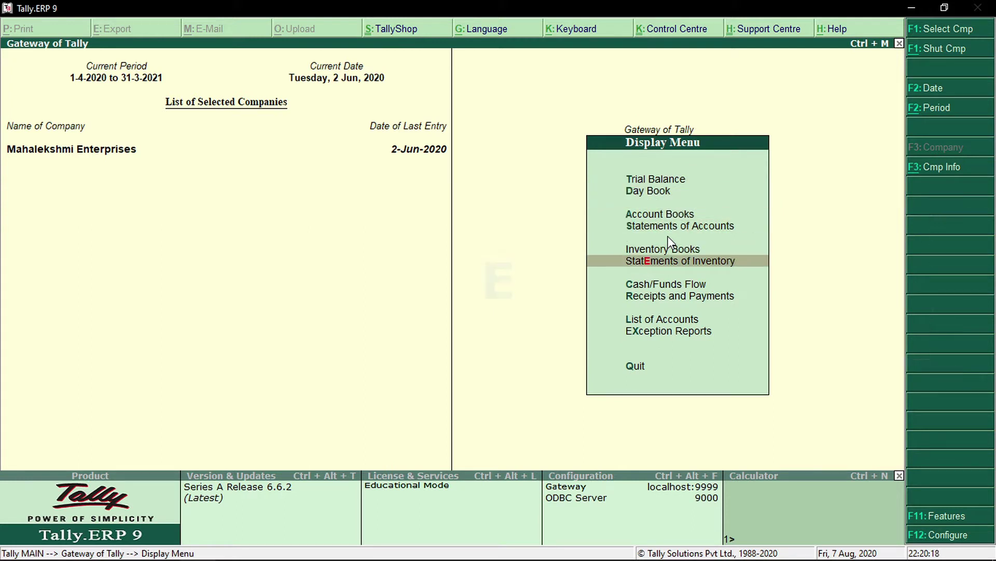
pyautogui.press('Return')
# - Open the Purchase Order Outstandings reports
pyautogui.press('Down')
pyautogui.press('Down')
pyautogui.press('Down')
pyautogui.press('Down')
pyautogui.press('Down')
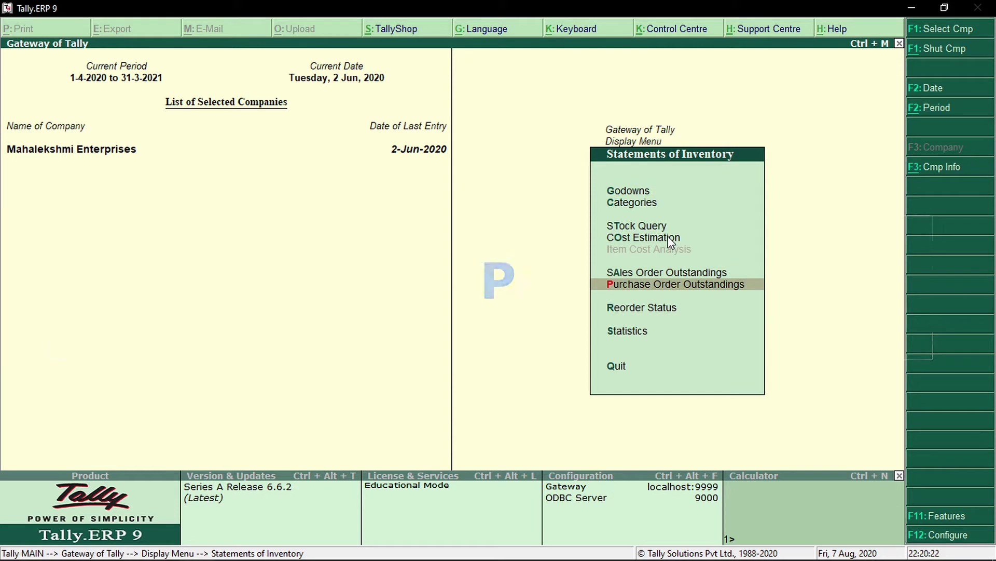
pyautogui.press('Return')
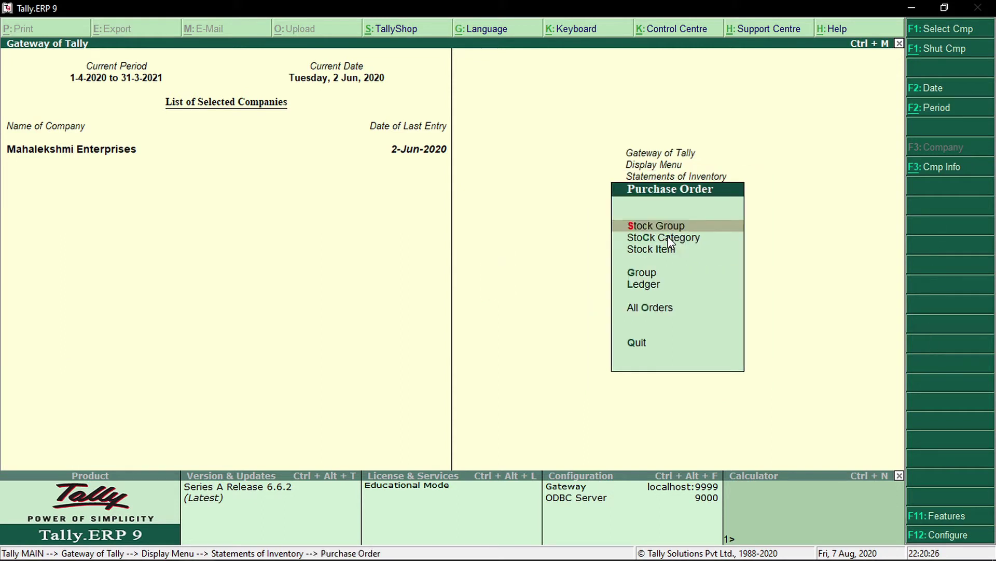
# - Examine the Television stock group's outstanding purchase orders down to the LCD 50 inch TV order details, and return to the Gateway of Tally
pyautogui.press('s')
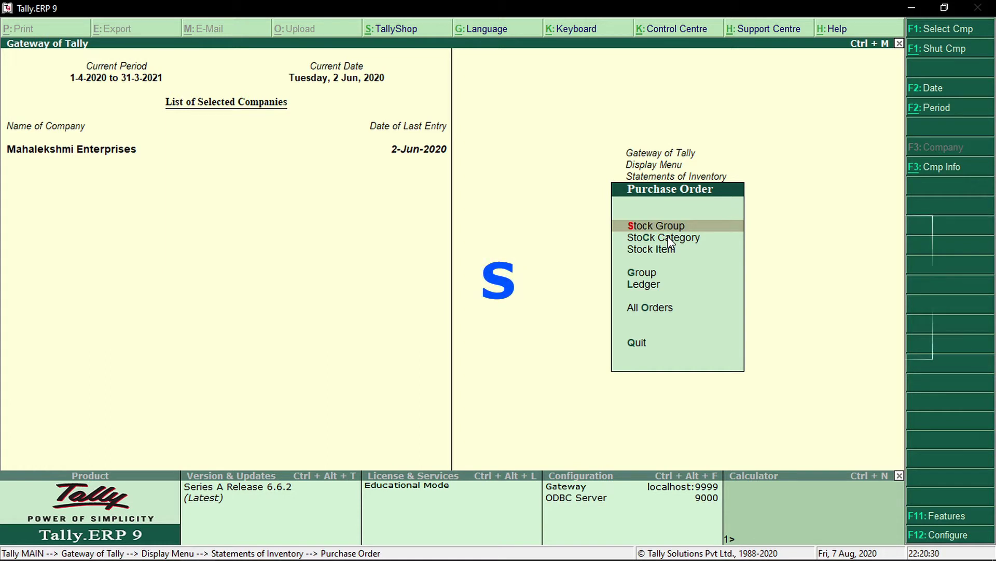
pyautogui.press('Return')
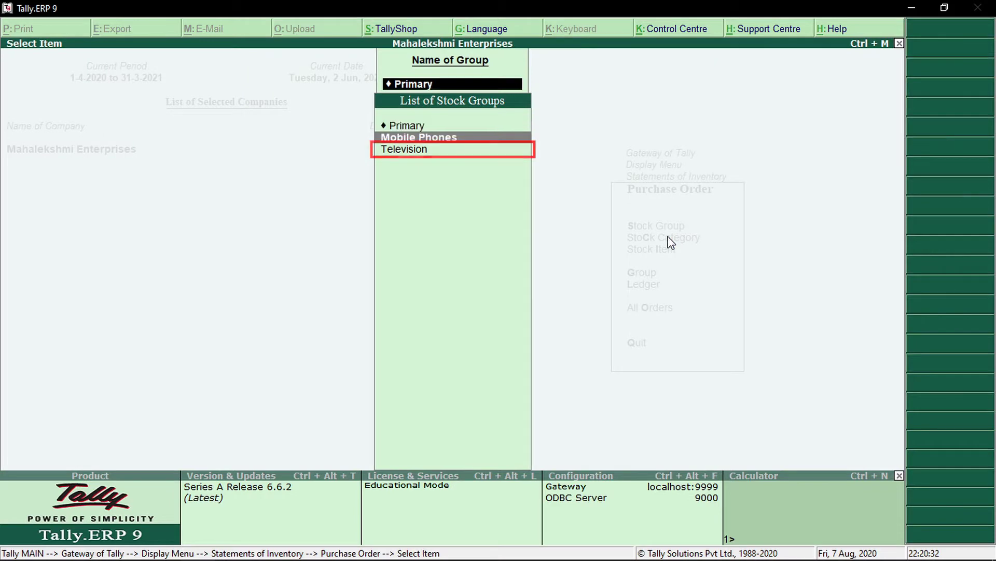
pyautogui.press('Down')
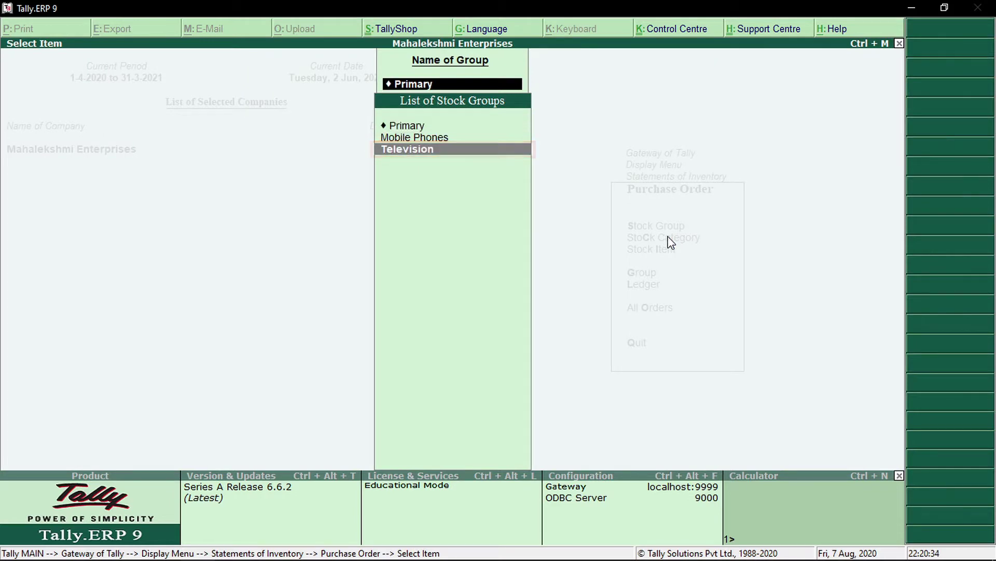
pyautogui.press('Return')
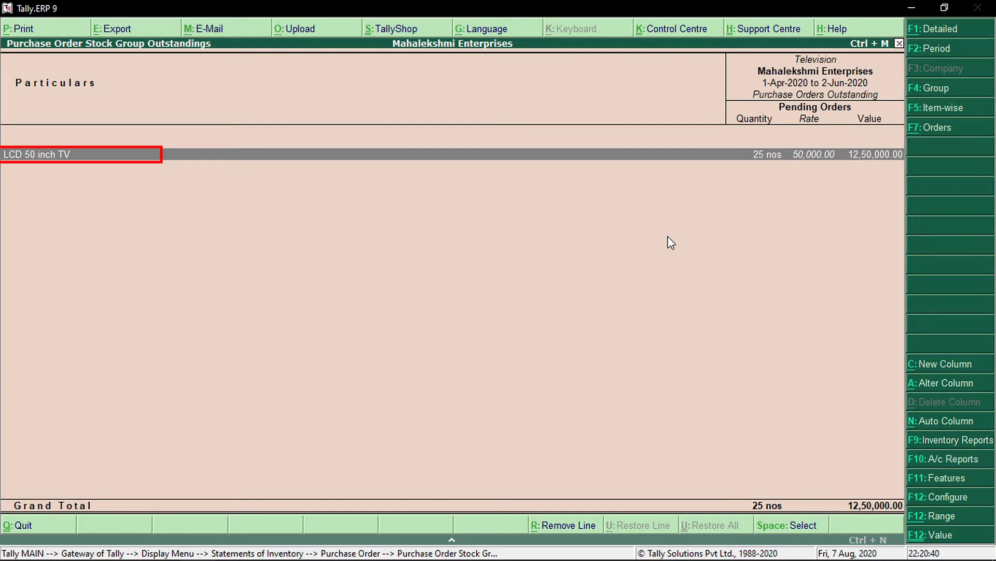
pyautogui.press('Return')
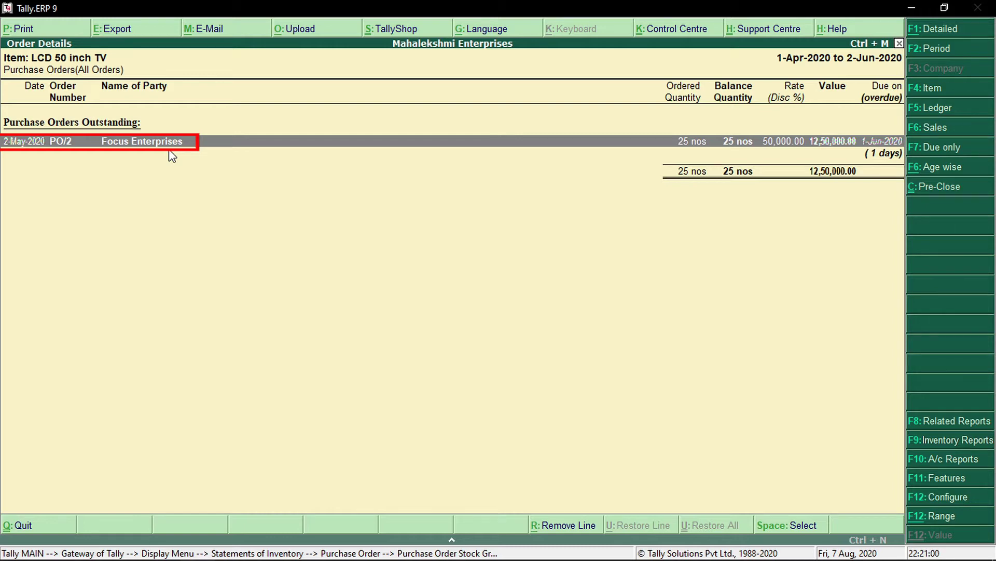
pyautogui.press('Escape')
pyautogui.press('Escape')
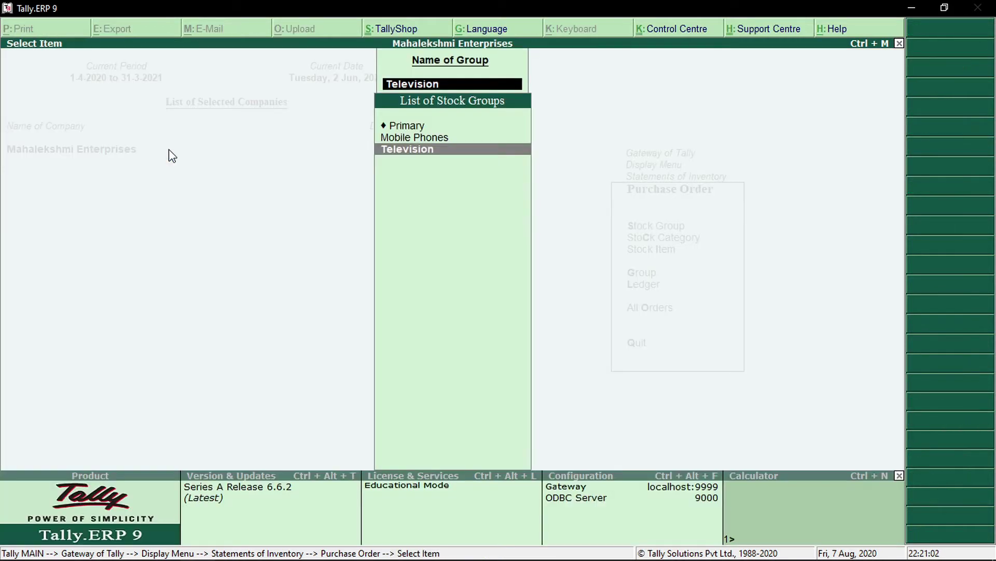
pyautogui.press('Escape')
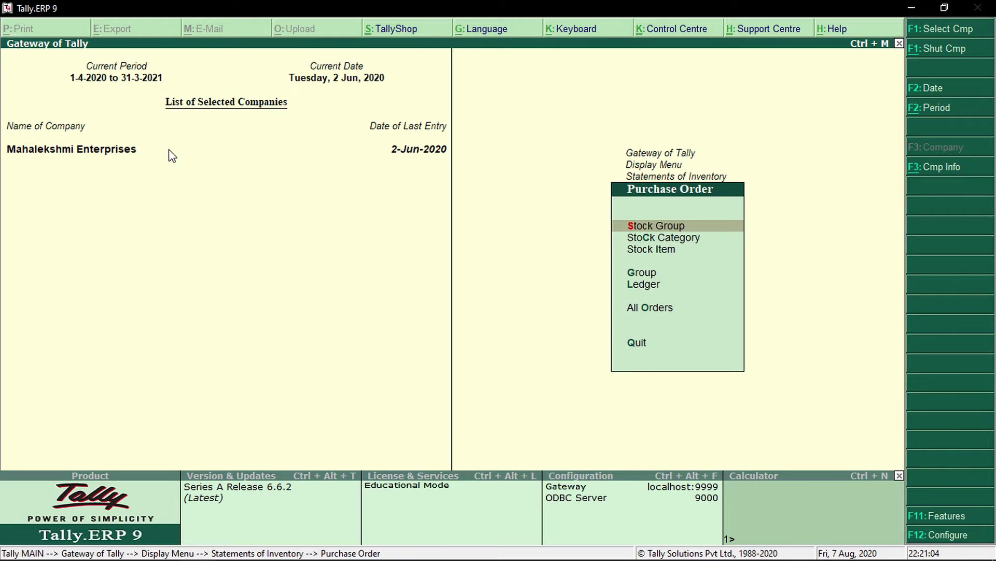
pyautogui.press('Escape')
pyautogui.press('Escape')
pyautogui.press('Escape')
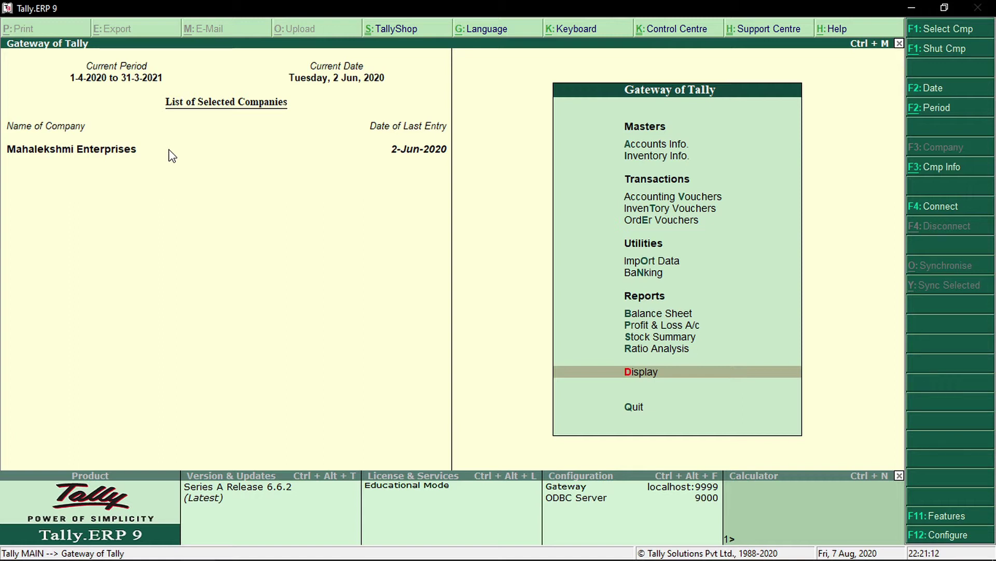
# - View the Television group's closing stock in the Stock Summary and return to the Gateway of Tally
pyautogui.press('s')
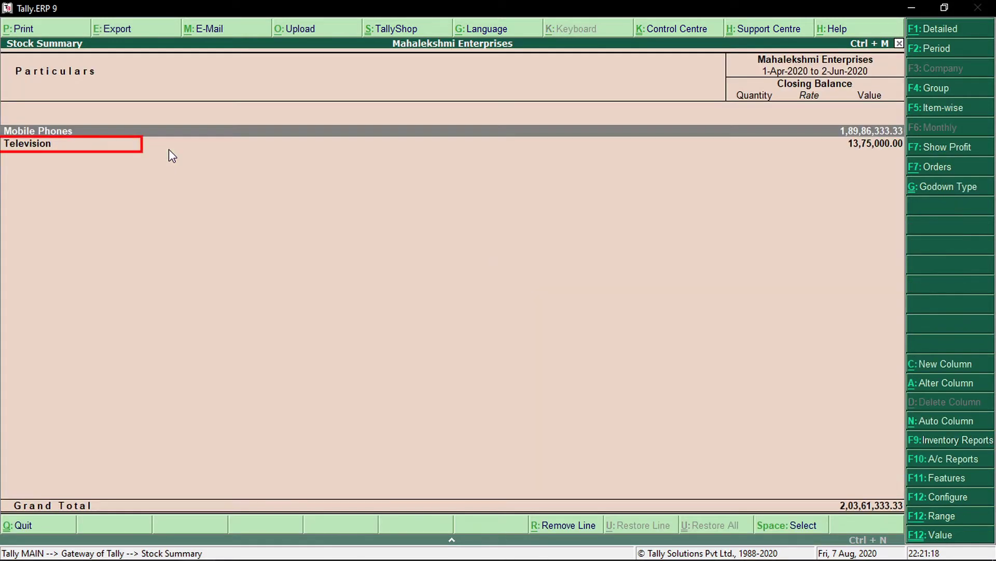
pyautogui.press('Down')
pyautogui.press('Return')
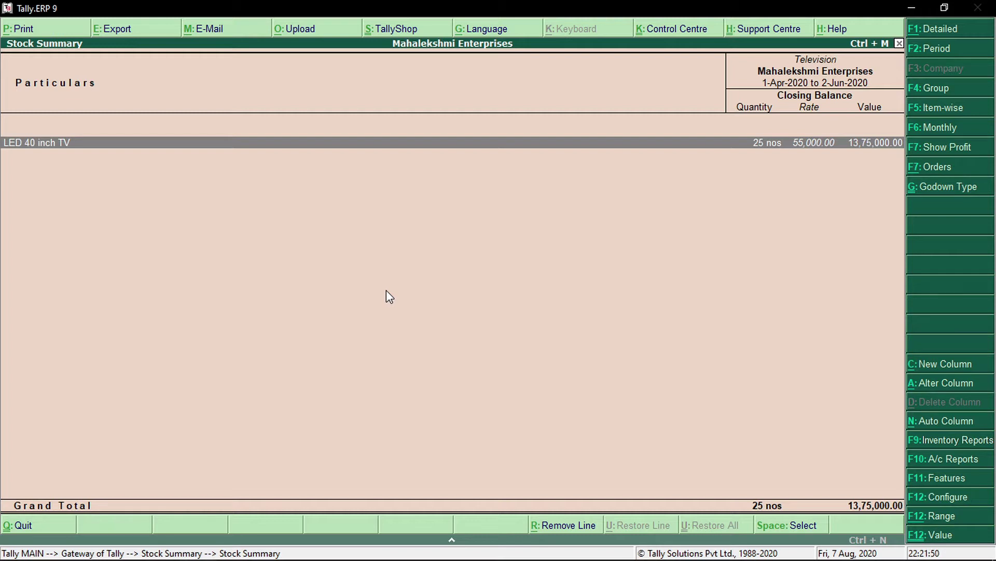
pyautogui.press('Escape')
pyautogui.press('Escape')
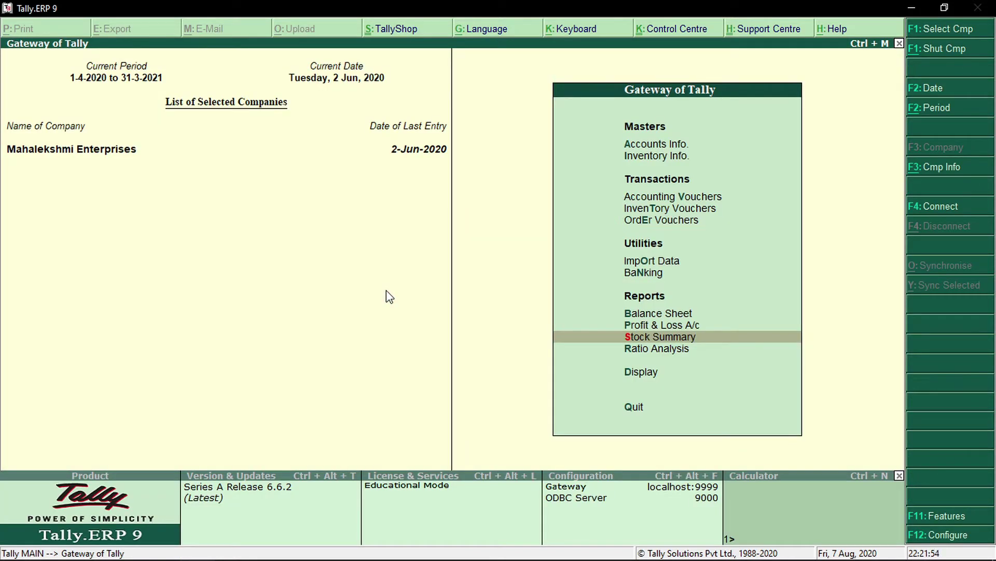
# - From inventory voucher entry, set the company inventory feature "Use tracking numbers (enables delivery and receipt notes)" to Yes and accept the features
pyautogui.press('t')
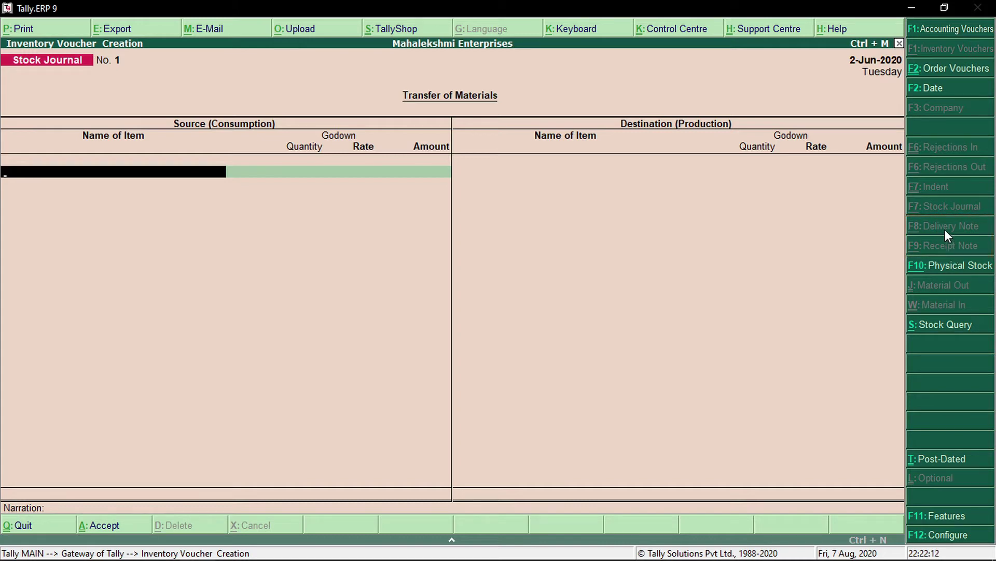
pyautogui.click(938, 518)
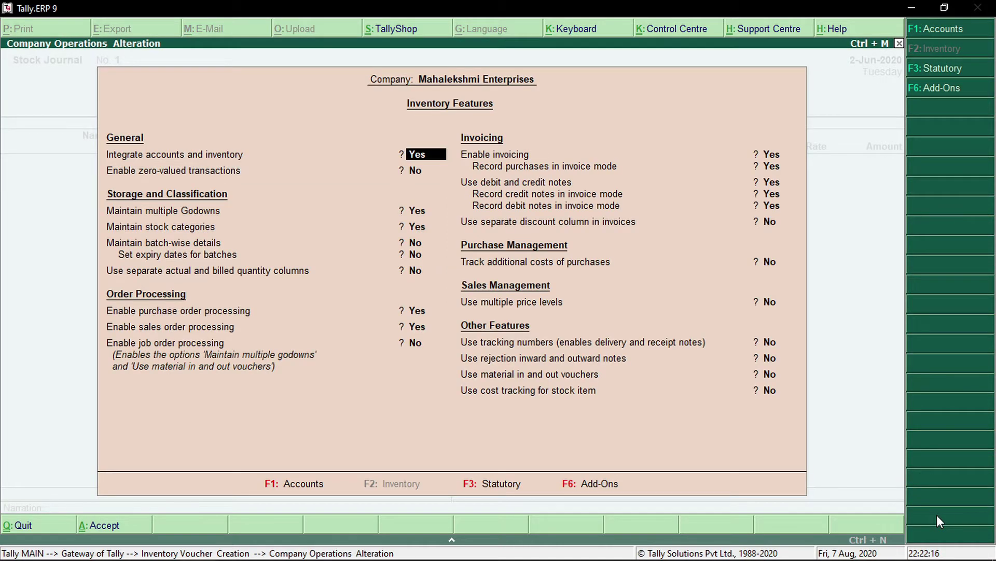
pyautogui.press('Return')
pyautogui.press('Return')
pyautogui.press('Return')
pyautogui.press('Return')
pyautogui.press('Return')
pyautogui.press('Return')
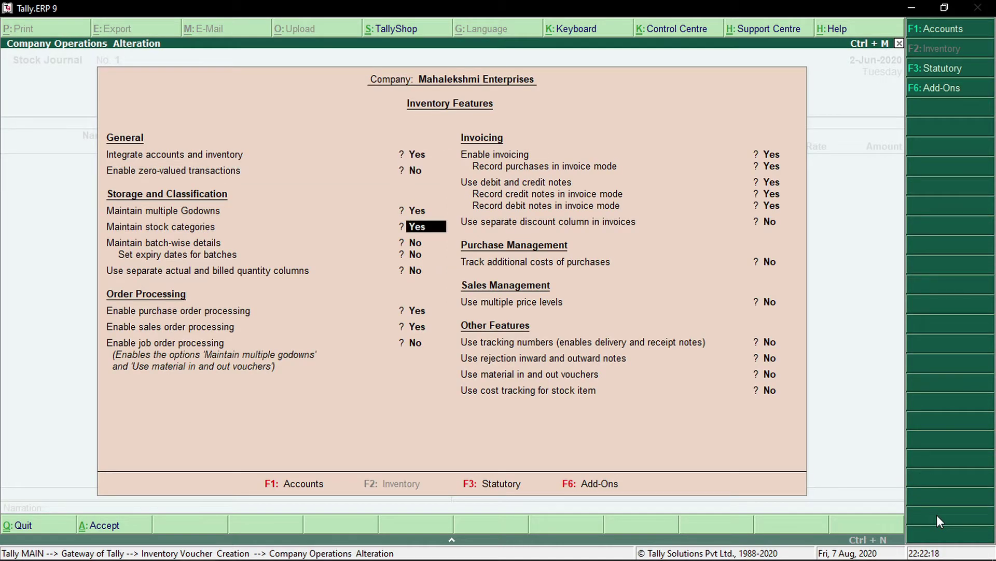
pyautogui.press('Return')
pyautogui.press('Return')
pyautogui.press('Return')
pyautogui.press('Return')
pyautogui.press('Return')
pyautogui.press('Return')
pyautogui.press('Return')
pyautogui.press('Return')
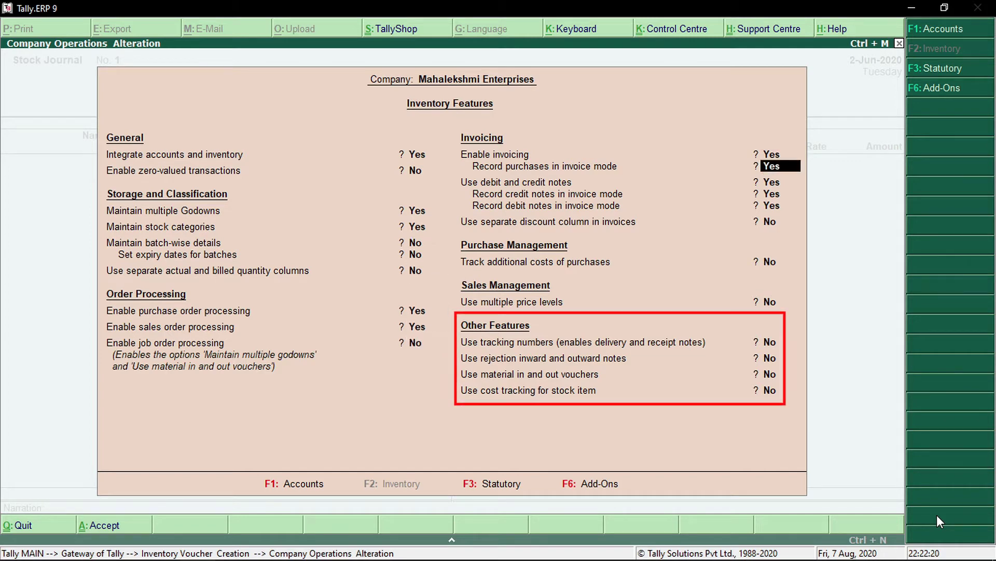
pyautogui.press('Return')
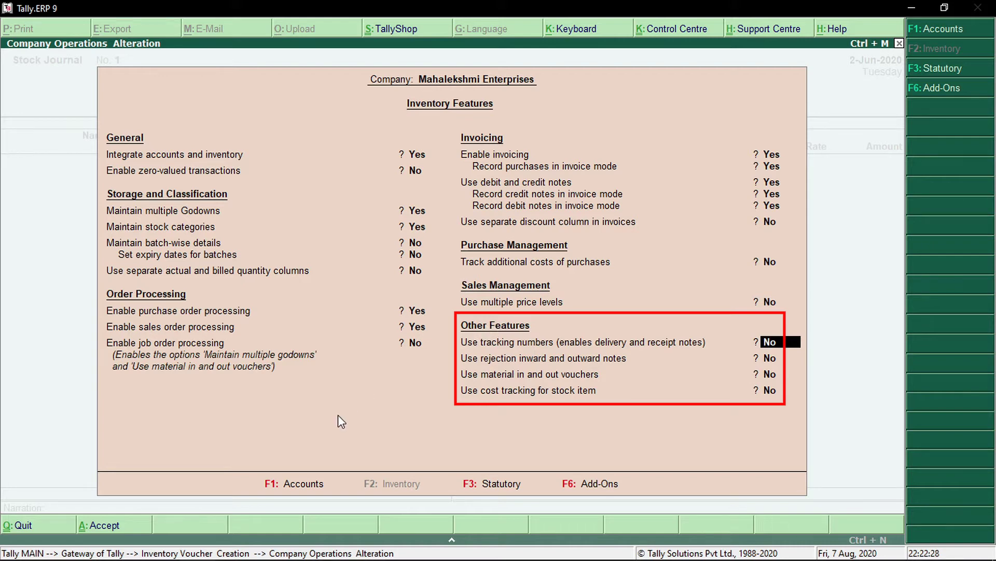
pyautogui.press('F2')
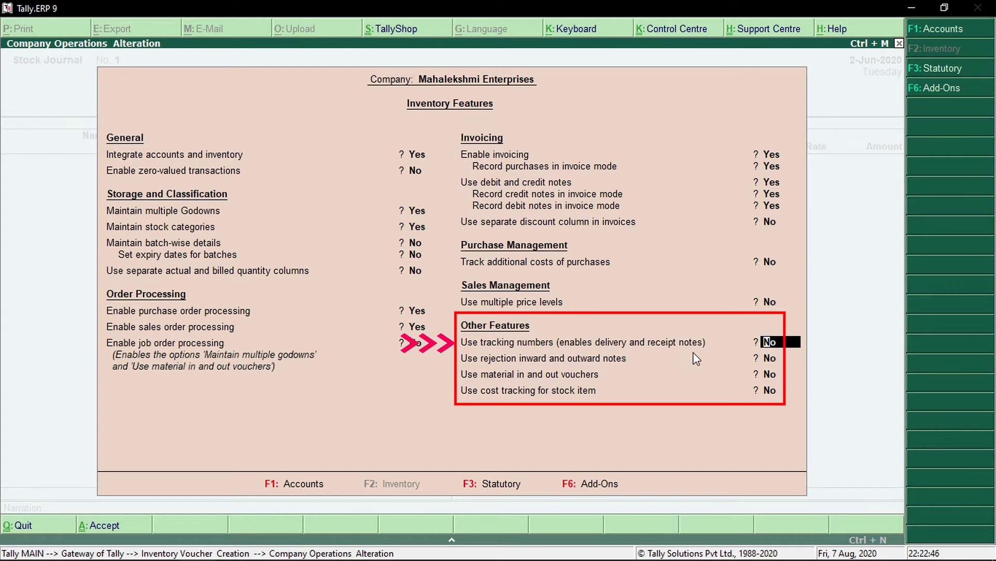
pyautogui.write('y')
pyautogui.press('Return')
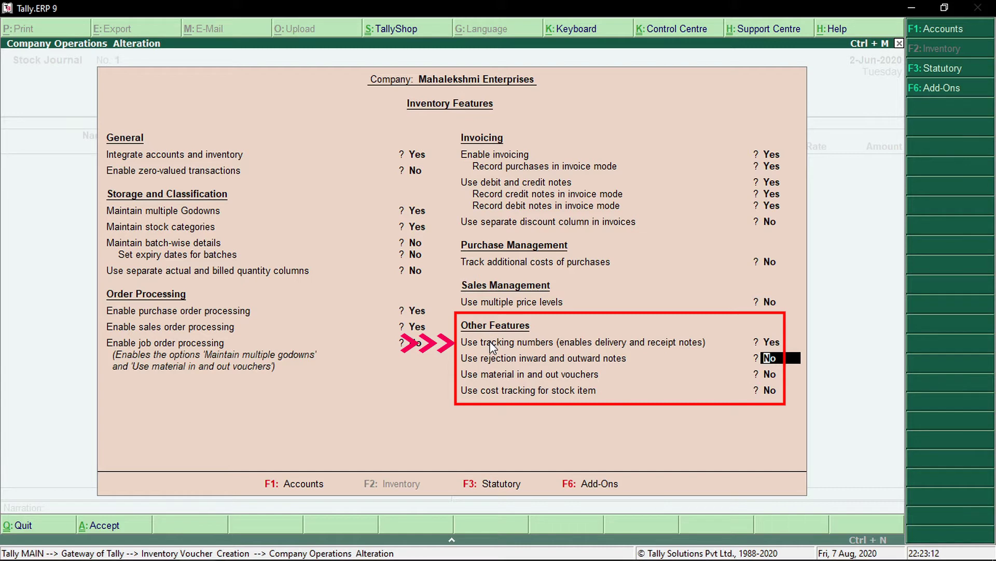
pyautogui.press('Return')
pyautogui.press('Return')
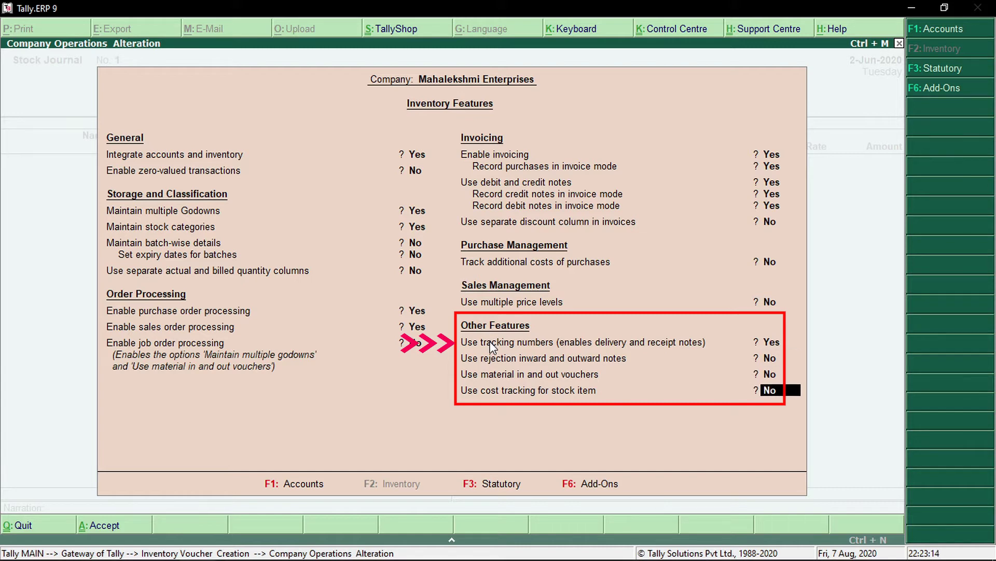
pyautogui.press('Return')
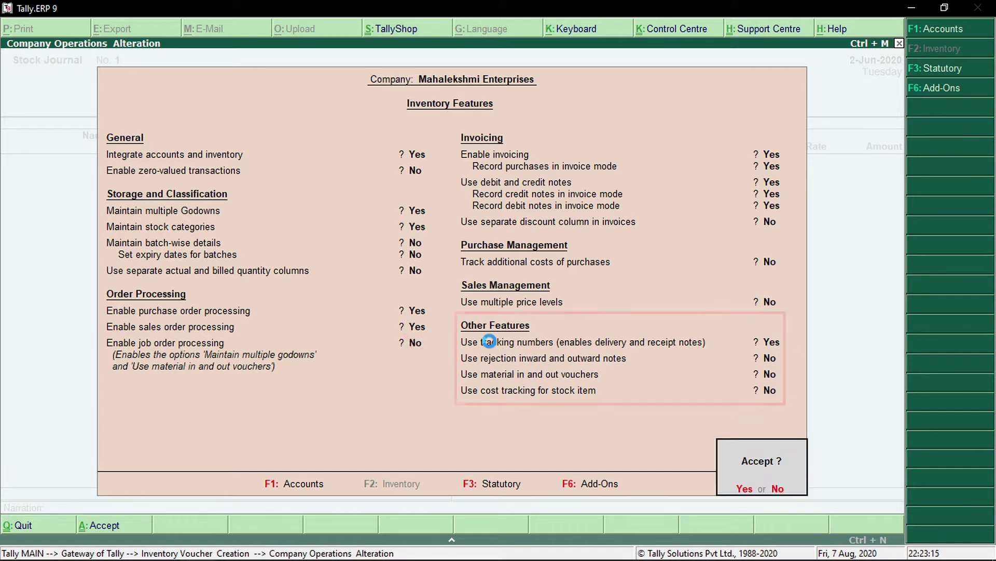
pyautogui.press('Return')
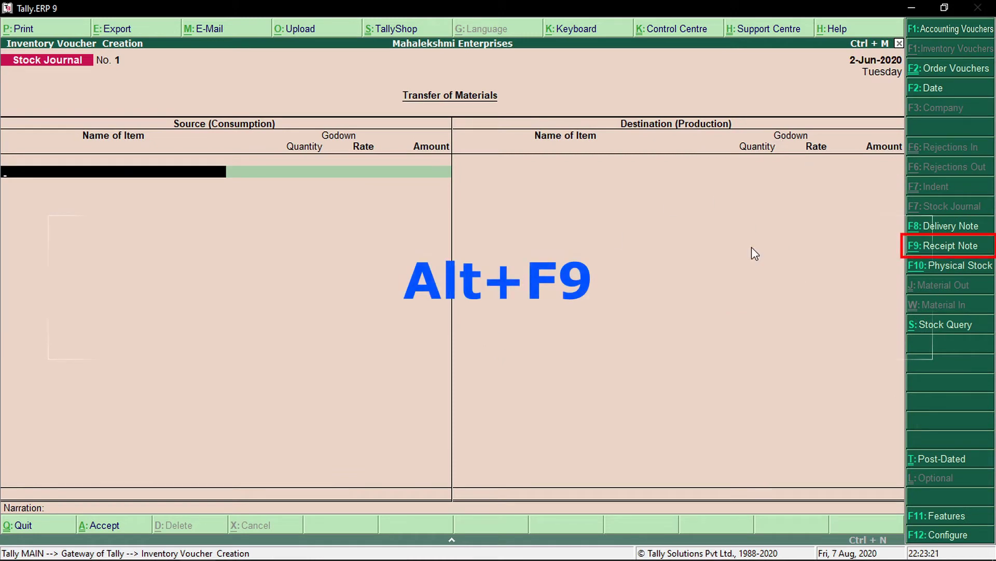
# - Start a Receipt Note voucher and set its date to 2-6-2020
pyautogui.click(947, 251)
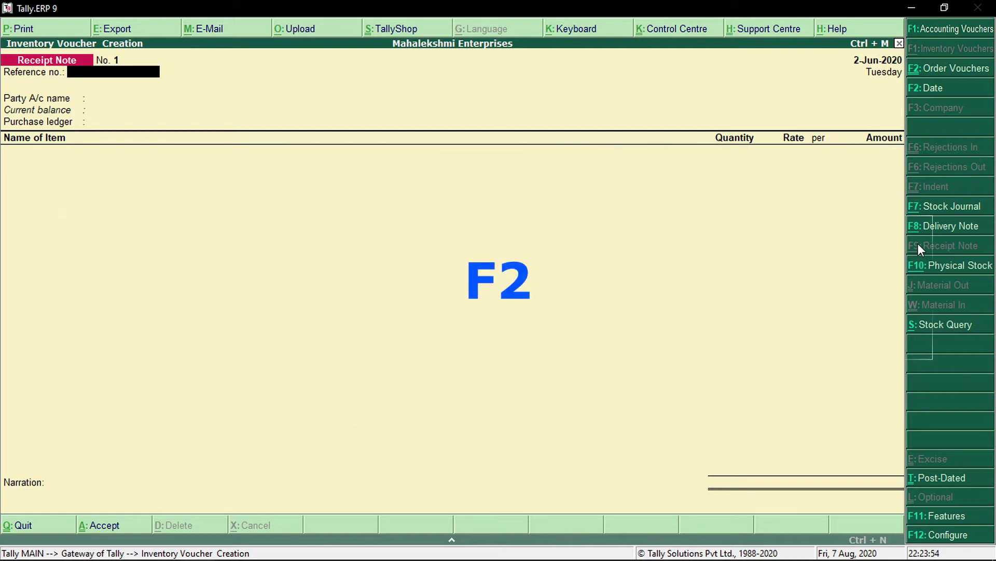
pyautogui.press('F2')
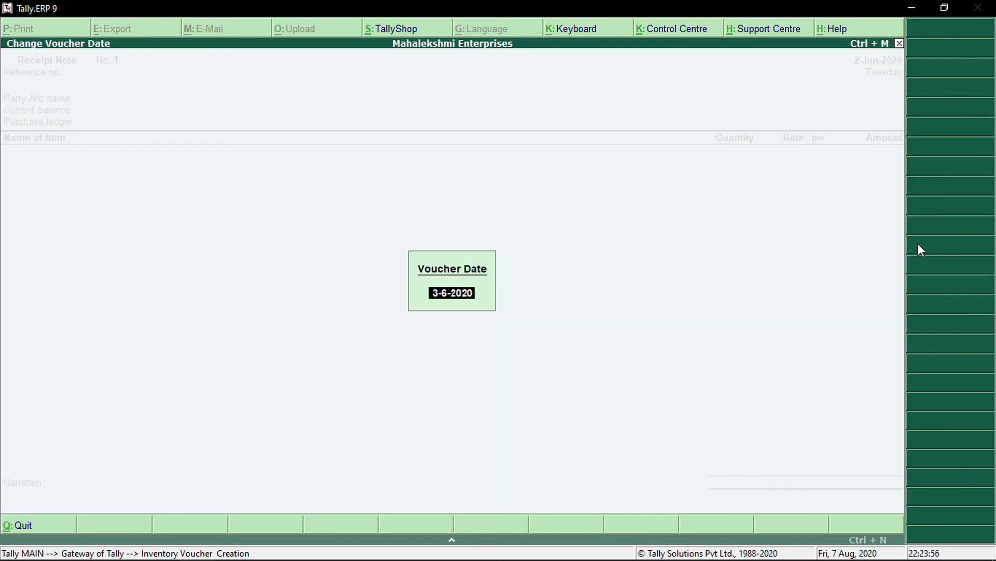
pyautogui.write('2-6-')
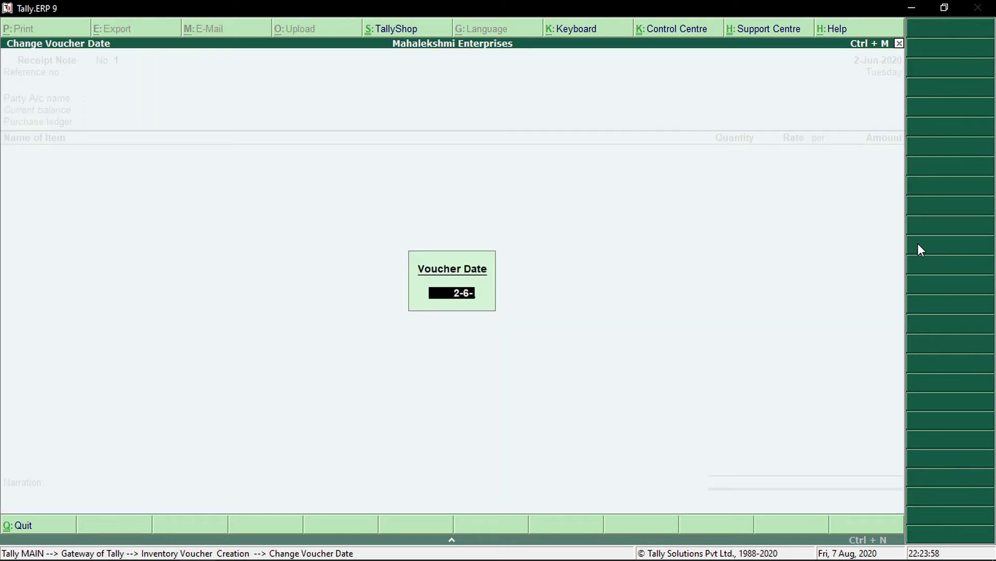
pyautogui.write('2020')
pyautogui.press('Return')
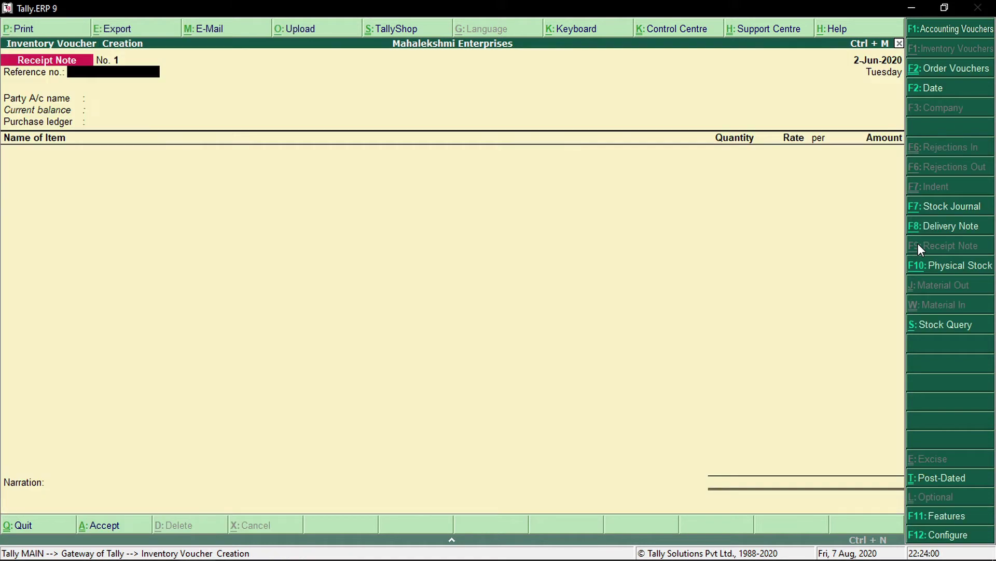
# - Enter rn1 as the receipt note's reference number and choose Focus Enterprises as the party account
pyautogui.write('rn1')
pyautogui.press('Return')
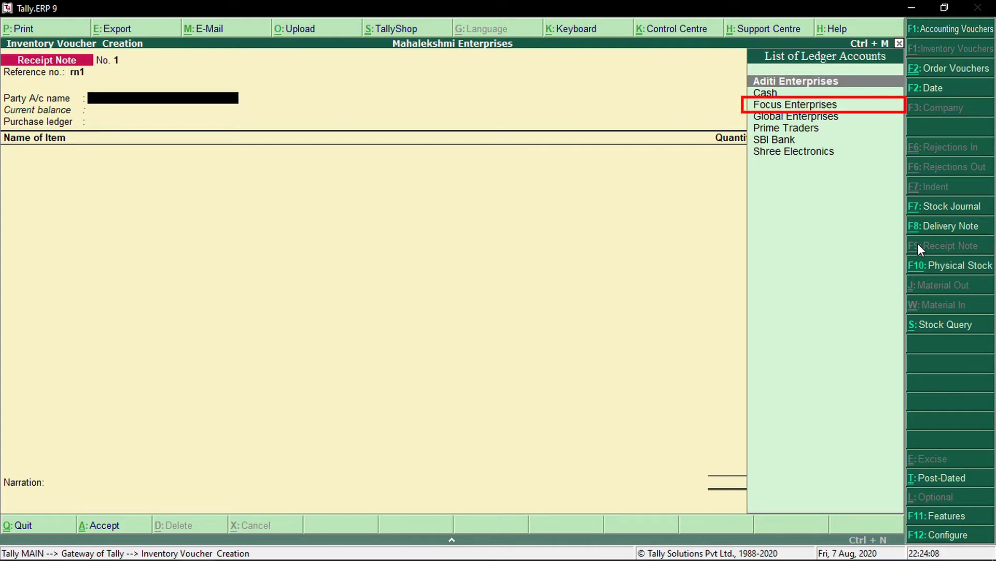
pyautogui.press('Down')
pyautogui.press('Down')
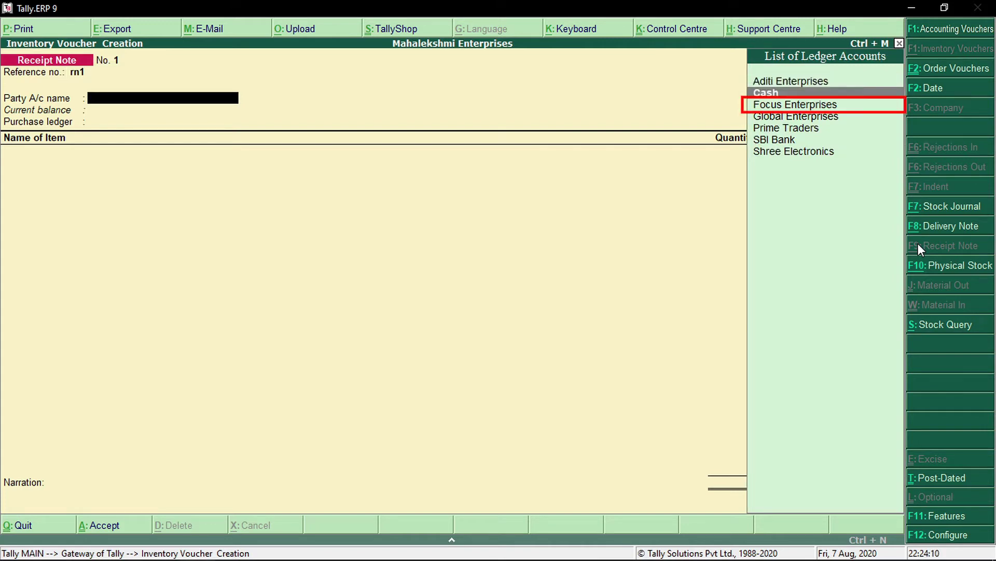
pyautogui.press('Return')
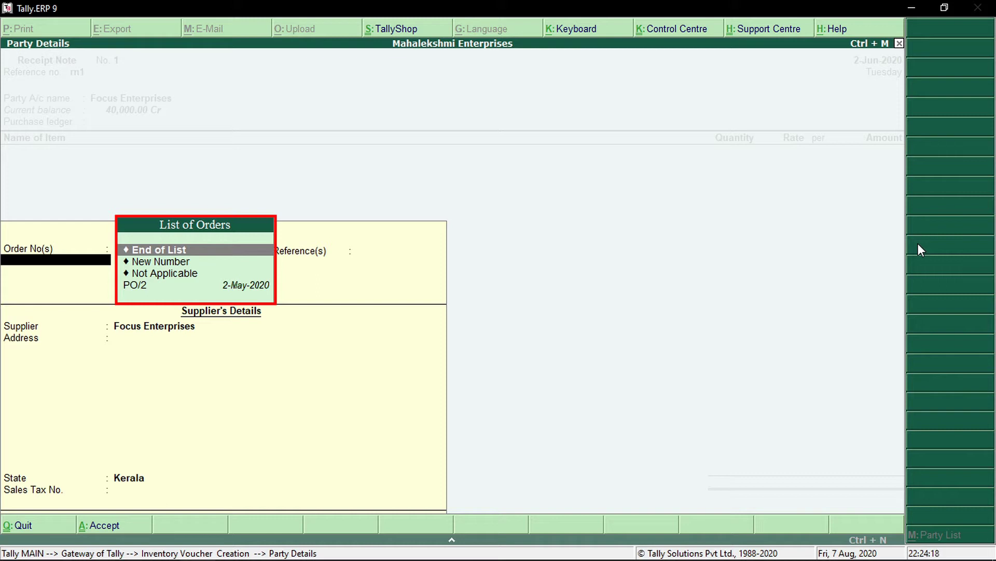
# - Link the receipt note to order PO/2, finish the party details and keep Purchase as the purchase ledger
pyautogui.press('Down')
pyautogui.press('Down')
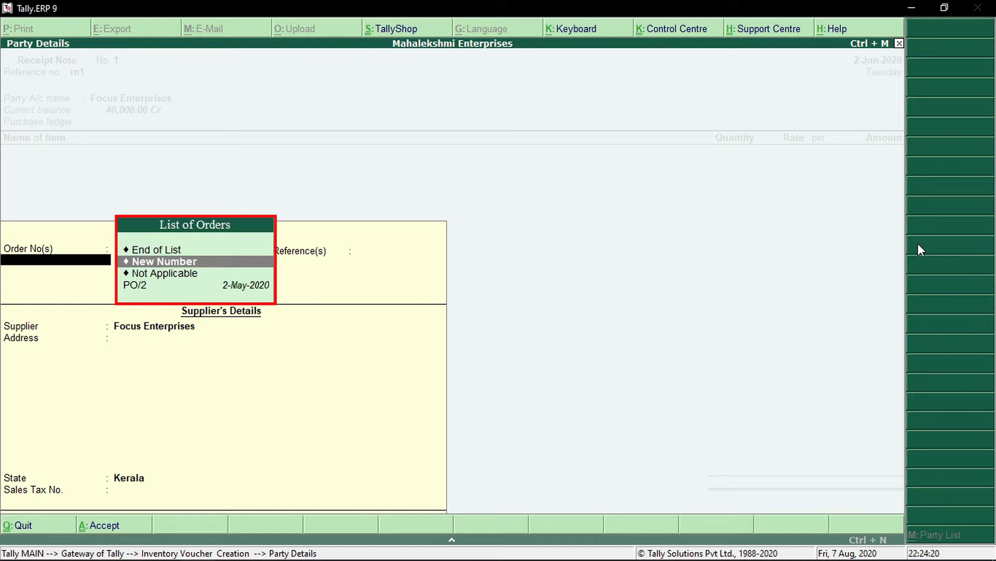
pyautogui.press('Up')
pyautogui.press('Up')
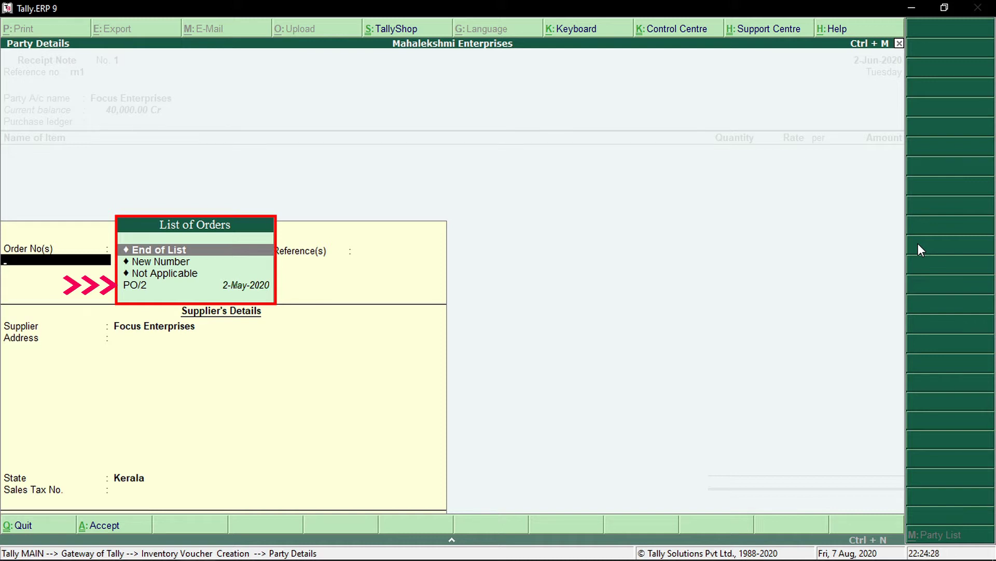
pyautogui.press('Down')
pyautogui.press('Down')
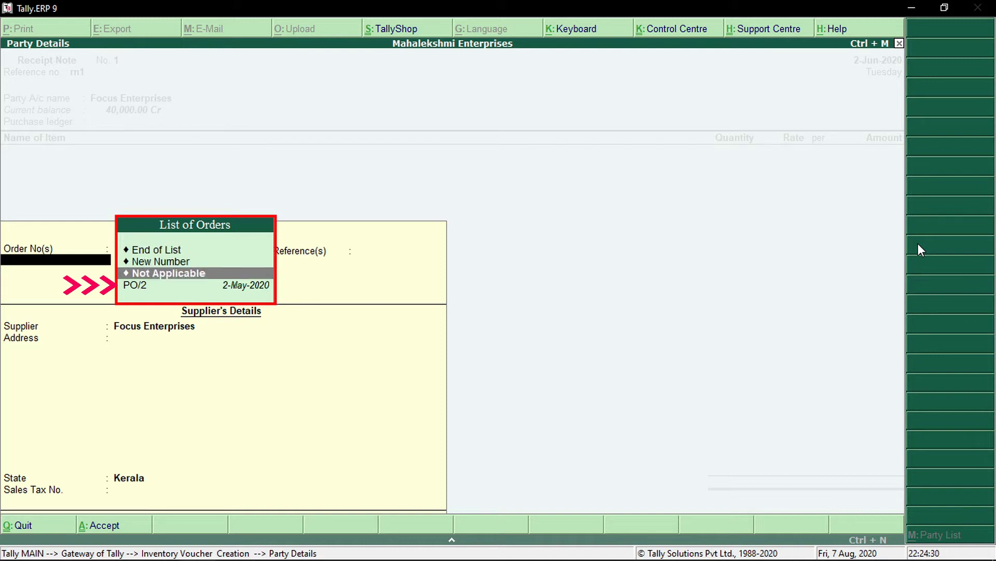
pyautogui.press('Down')
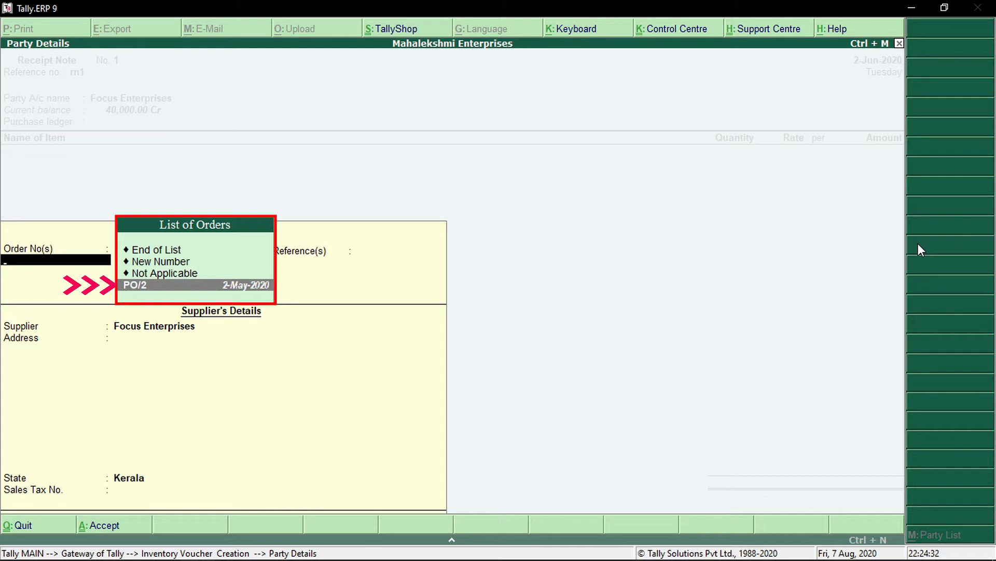
pyautogui.press('Return')
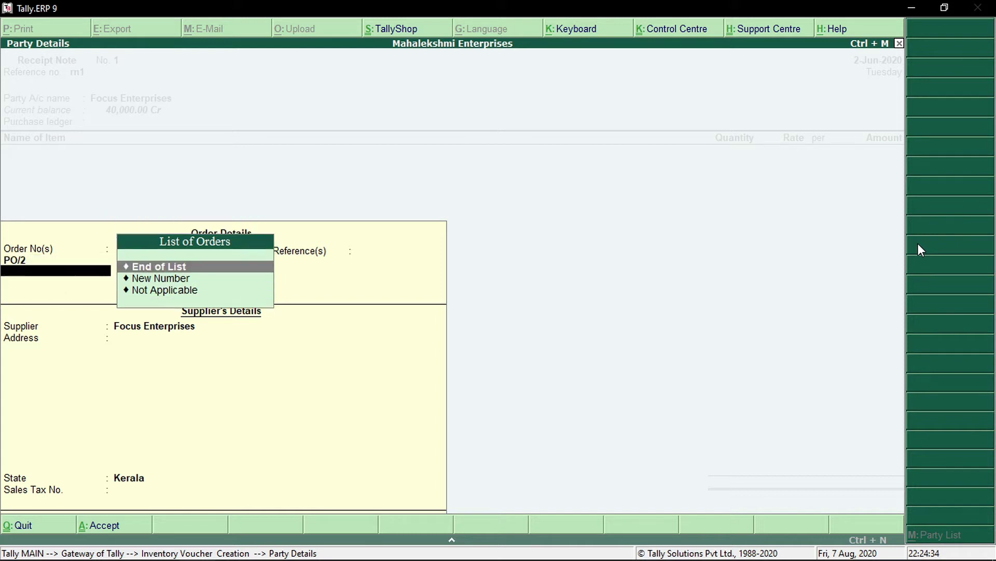
pyautogui.press('Return')
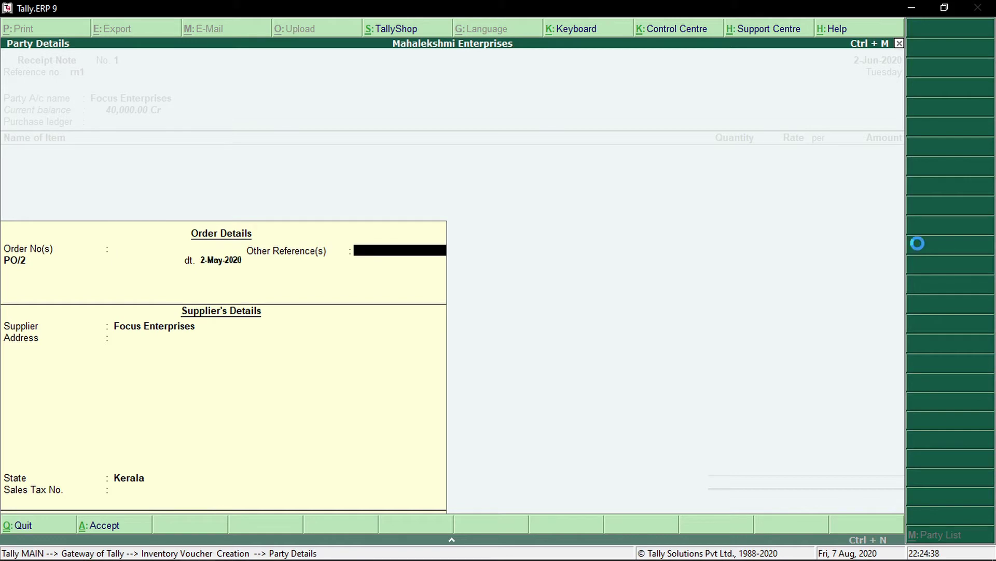
pyautogui.press('Return')
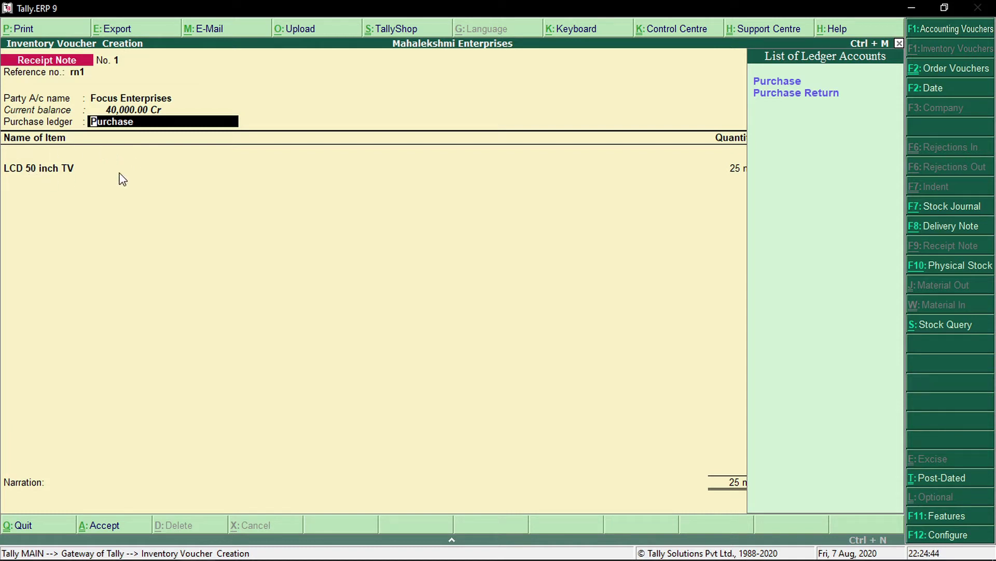
pyautogui.press('Return')
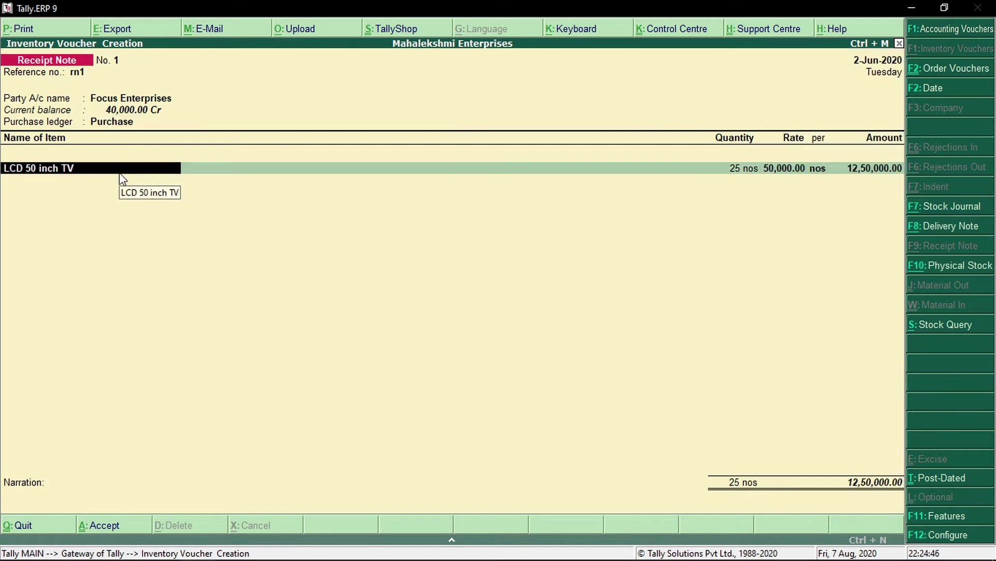
# - Open the item allocations for LCD 50 inch TV and assign the new tracking number T1
pyautogui.press('Return')
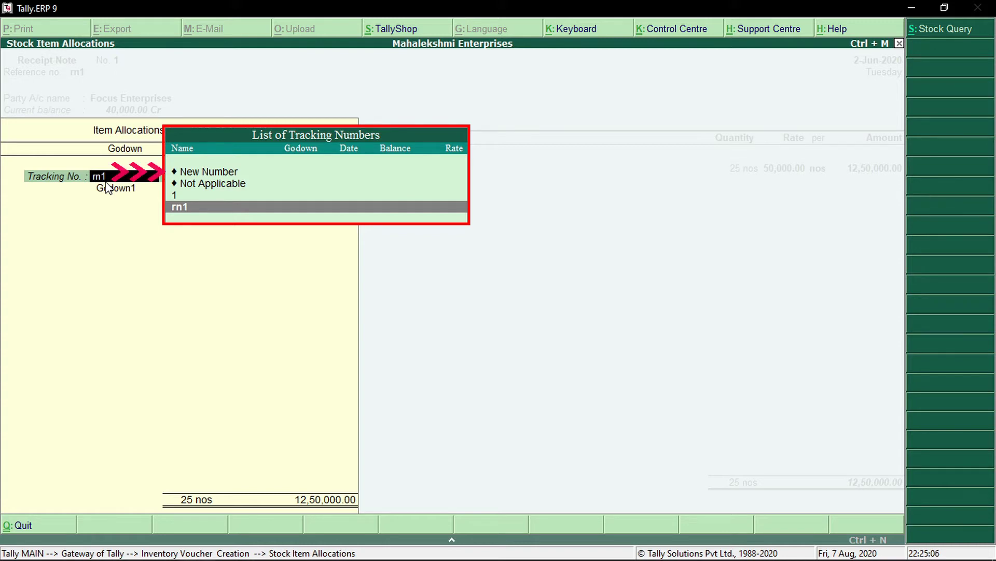
pyautogui.press('Up')
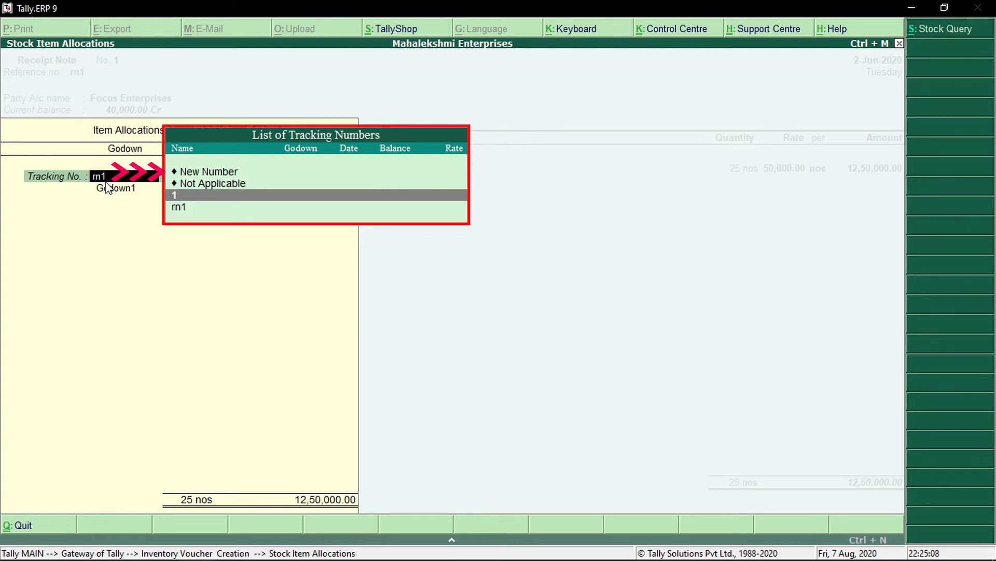
pyautogui.press('Down')
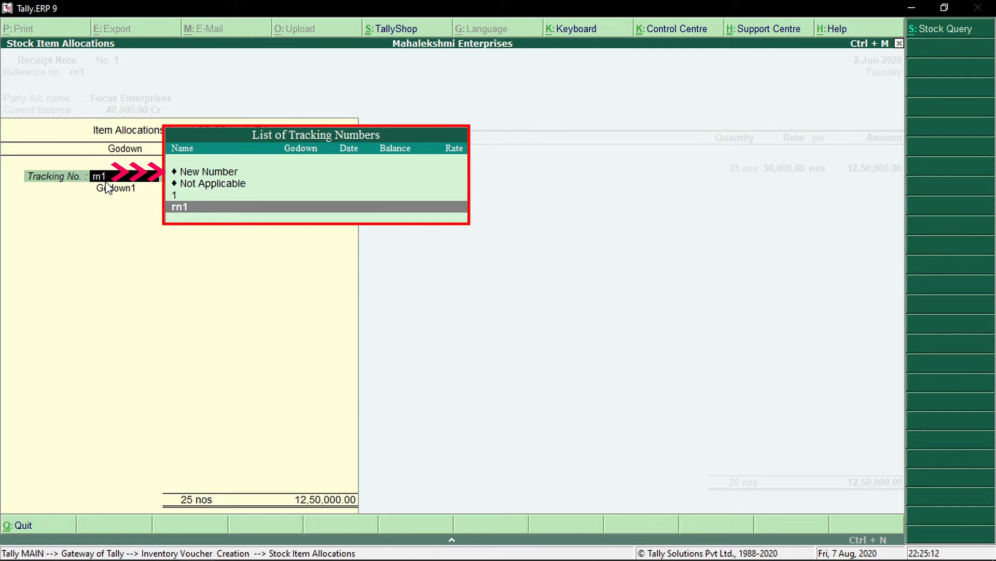
pyautogui.press('Up')
pyautogui.press('Up')
pyautogui.press('Up')
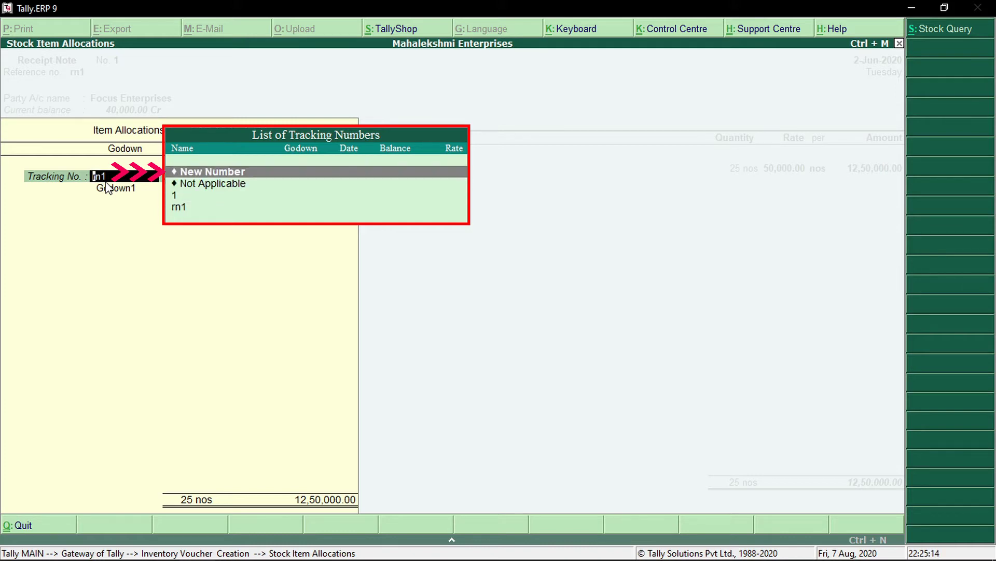
pyautogui.press('Return')
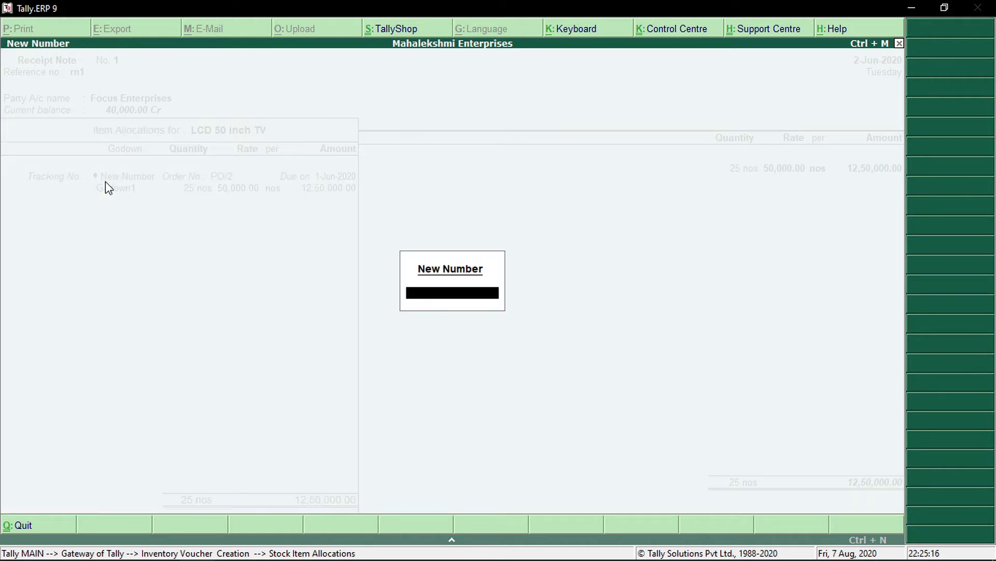
pyautogui.write('T1')
pyautogui.press('Return')
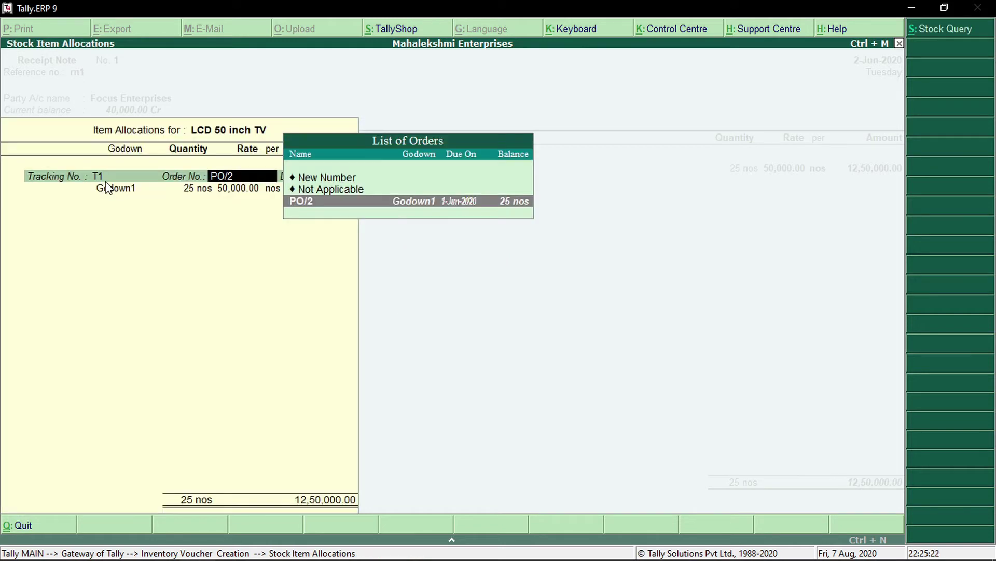
# - Accept the LCD 50 inch TV allocation against order PO/2 with Godown1, 25 nos and a rate of 50,000.00
pyautogui.press('Return')
pyautogui.press('Return')
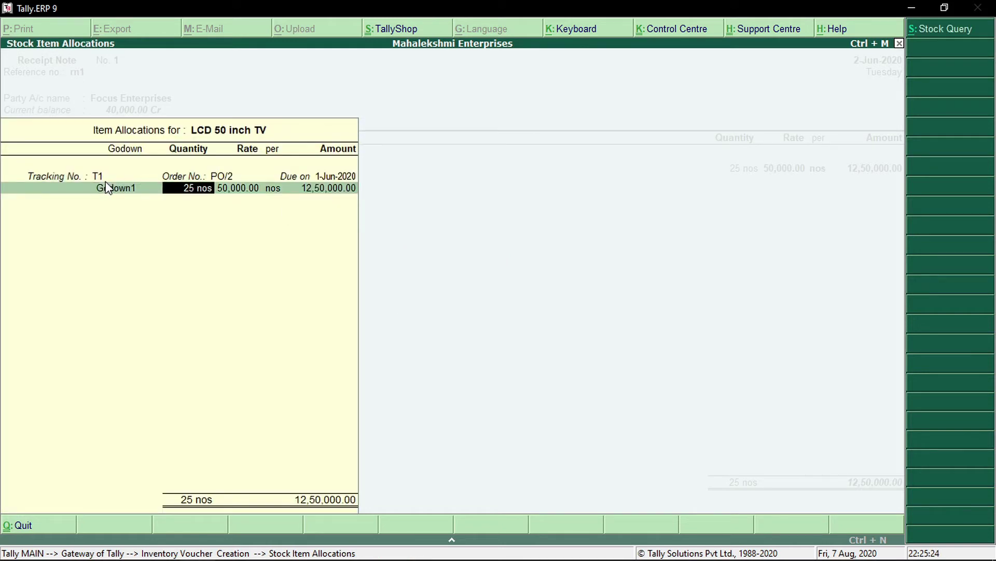
pyautogui.press('Return')
pyautogui.press('Return')
pyautogui.press('Return')
pyautogui.press('Return')
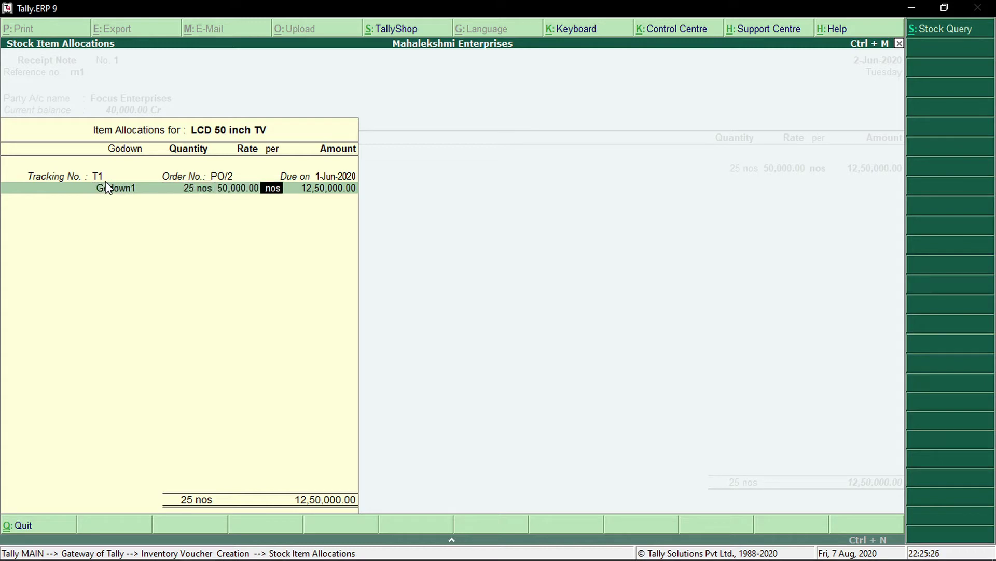
pyautogui.press('Return')
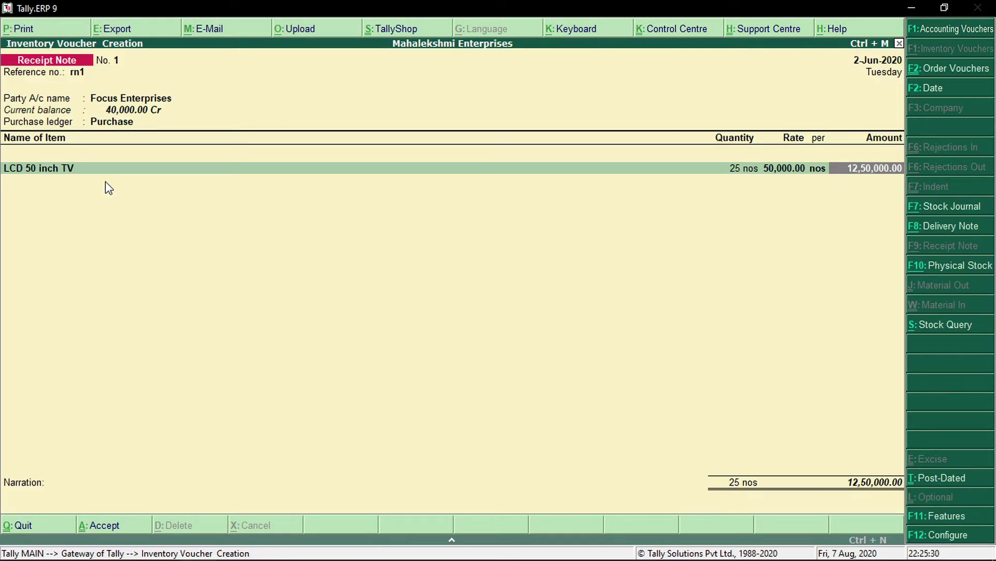
# - End the item list, save the receipt note and return to the Gateway of Tally
pyautogui.press('Return')
pyautogui.press('Return')
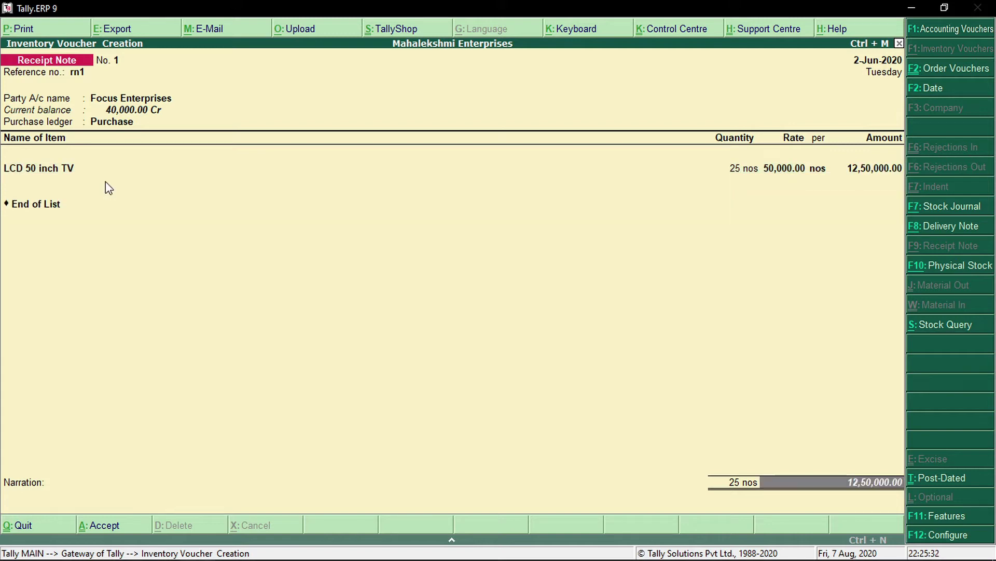
pyautogui.press('Return')
pyautogui.press('Return')
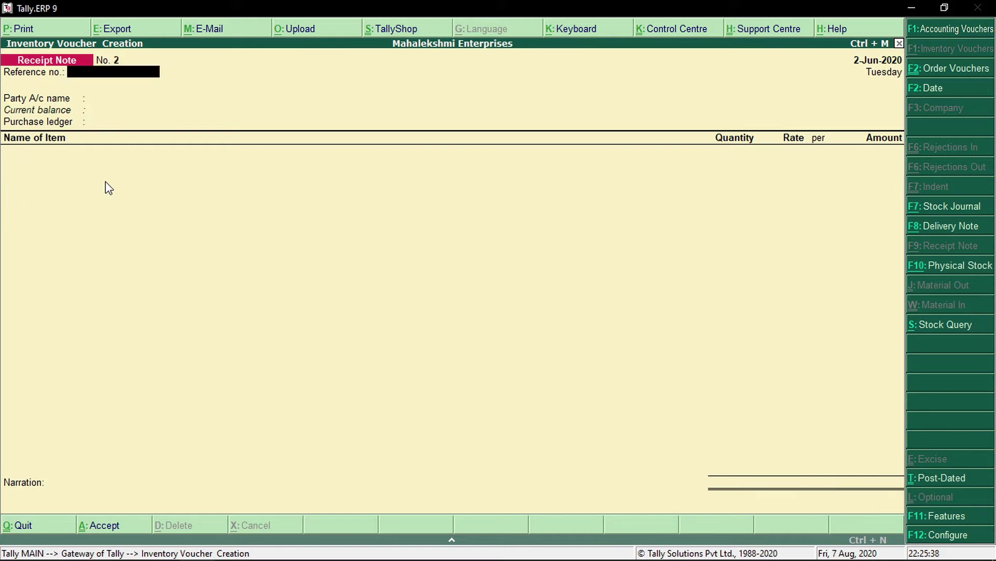
pyautogui.press('Escape')
pyautogui.press('y')
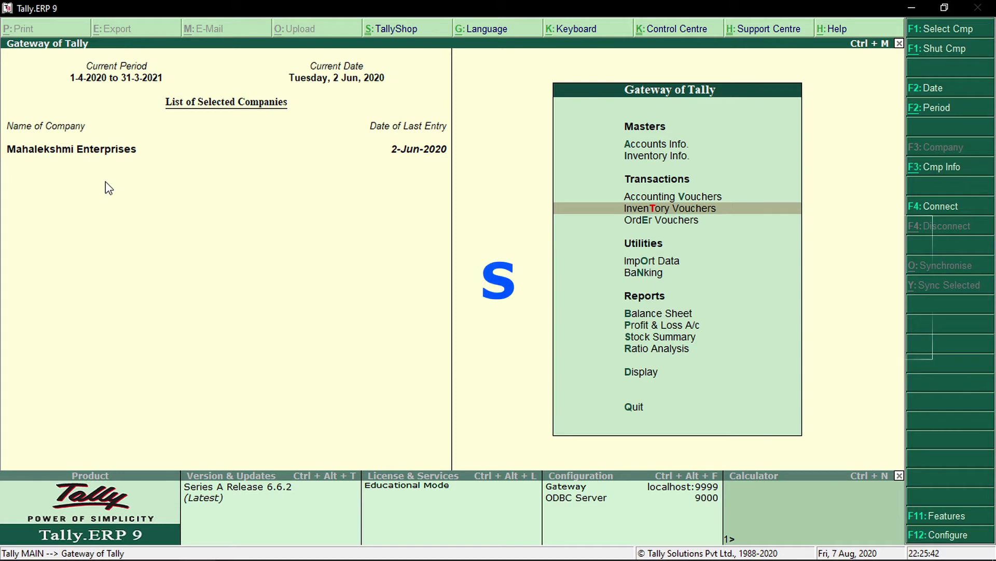
# - Check the closing stock of LCD 50 inch TV under Television in the Stock Summary and return to the Gateway of Tally
pyautogui.press('Down')
pyautogui.press('Down')
pyautogui.press('Down')
pyautogui.press('Down')
pyautogui.press('Down')
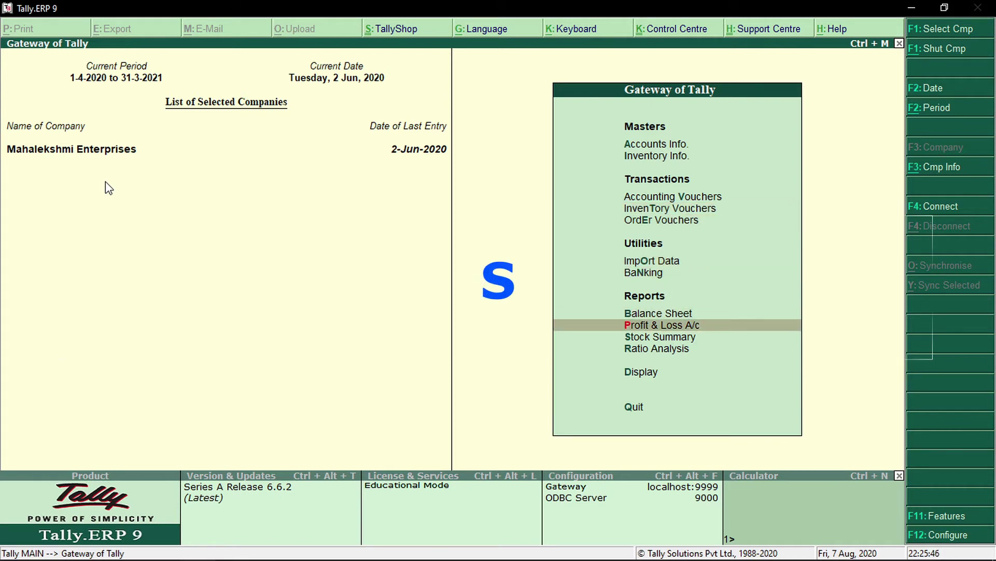
pyautogui.press('Down')
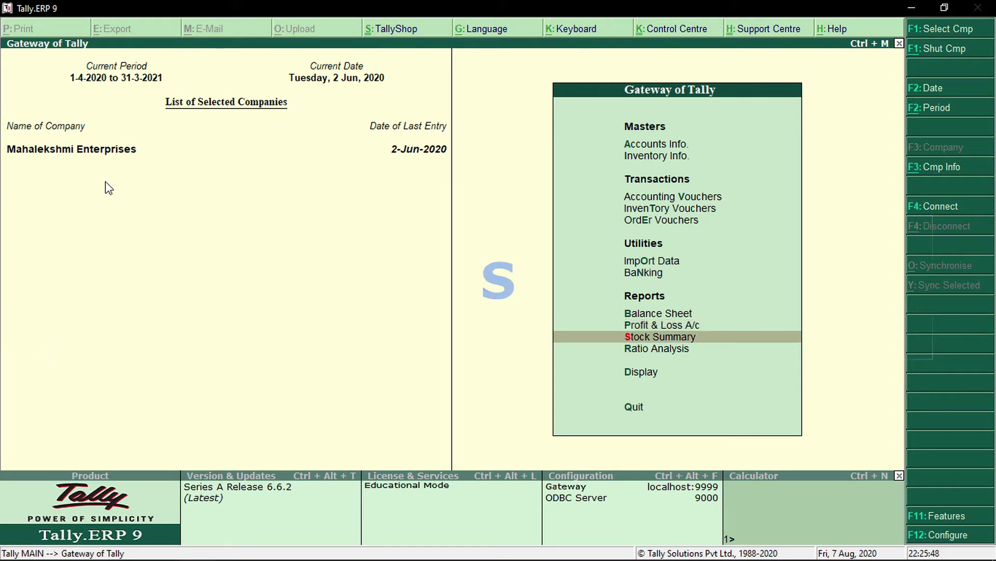
pyautogui.press('Down')
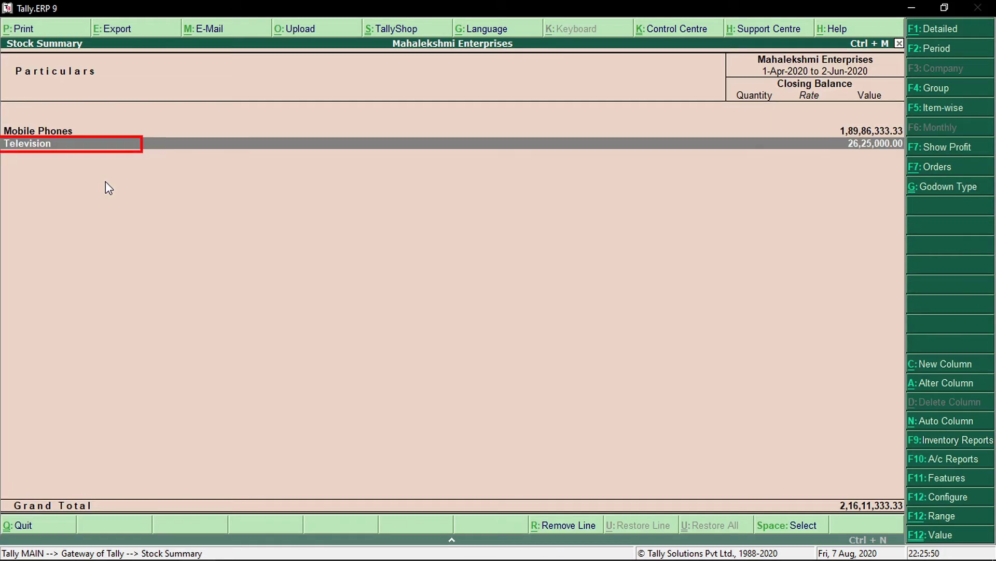
pyautogui.press('Return')
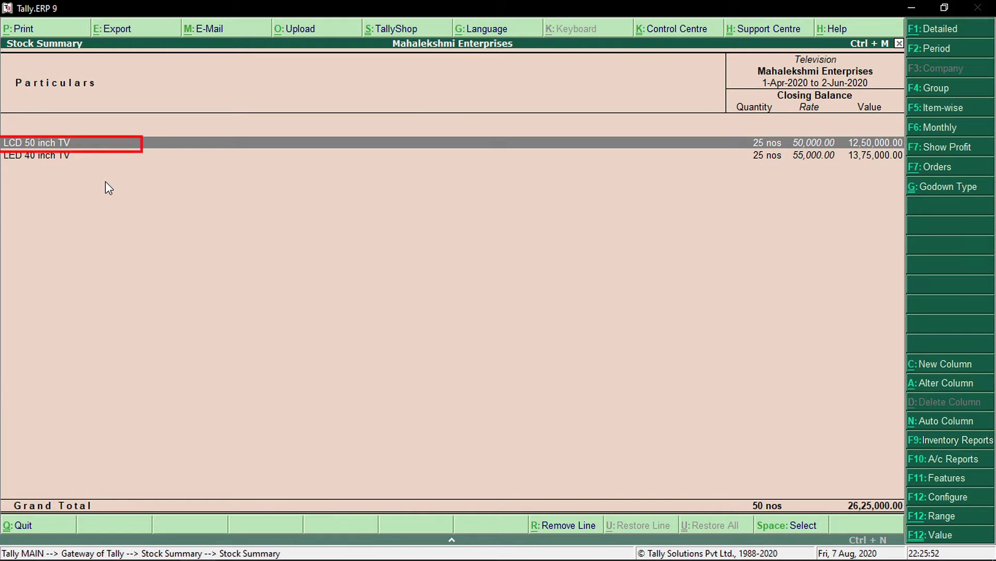
pyautogui.press('Down')
pyautogui.press('Up')
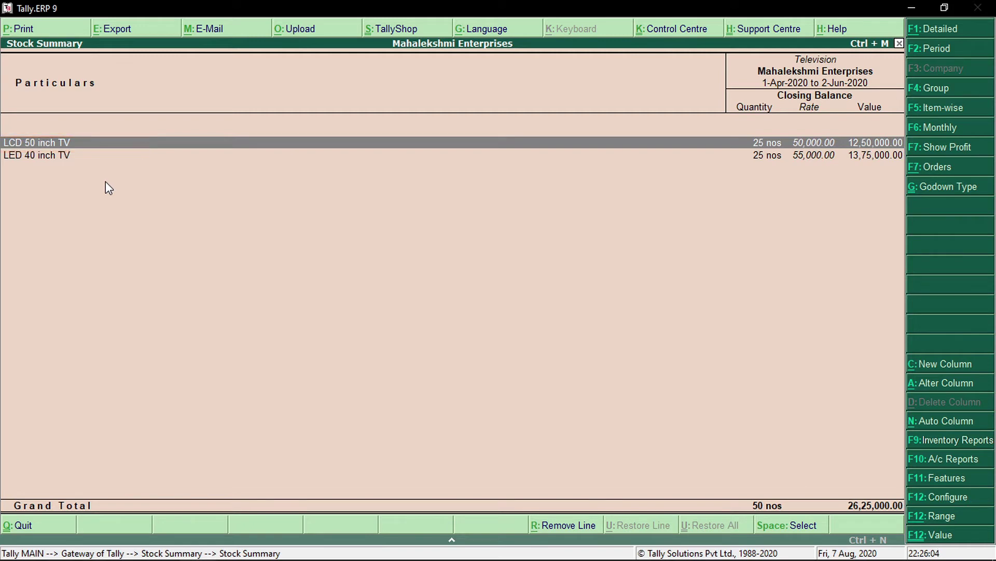
pyautogui.press('Escape')
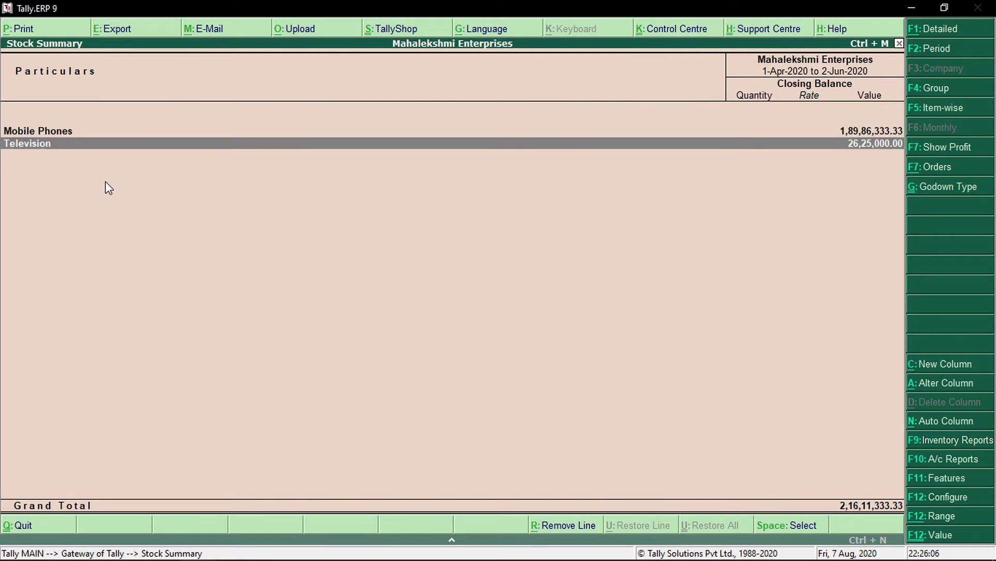
pyautogui.press('Escape')
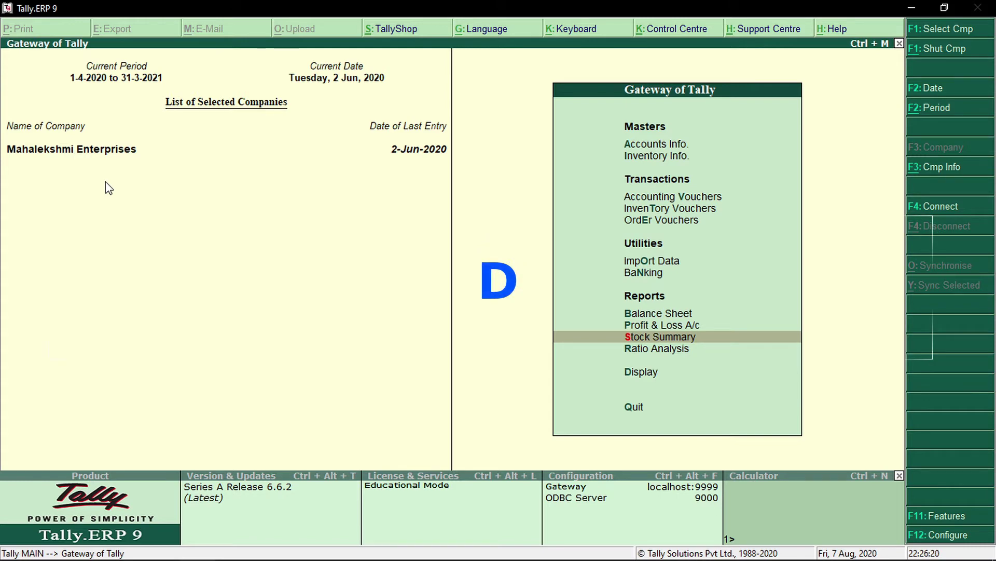
# - Display the ledger vouchers of Focus Enterprises from the account books
pyautogui.press('Down')
pyautogui.press('Down')
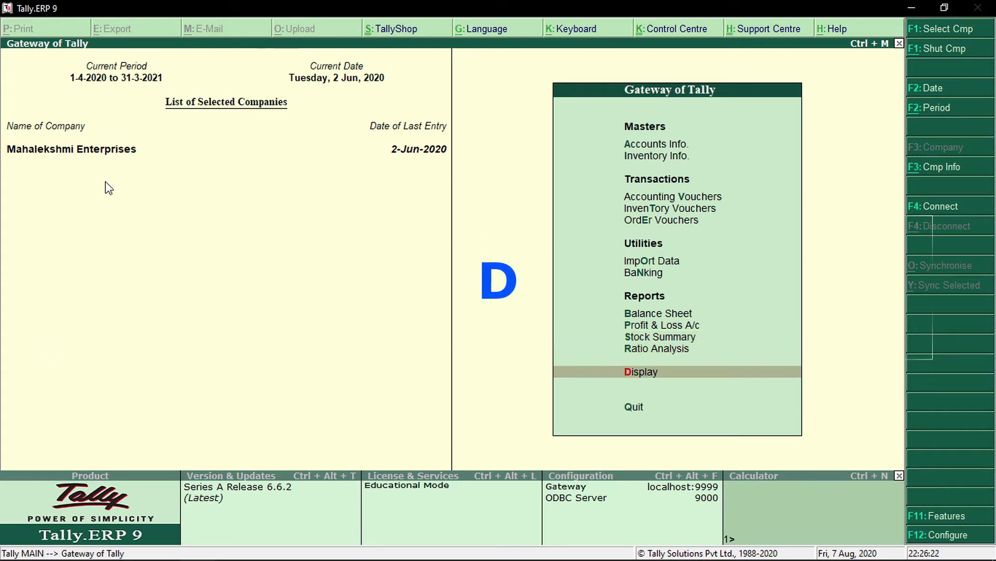
pyautogui.press('Return')
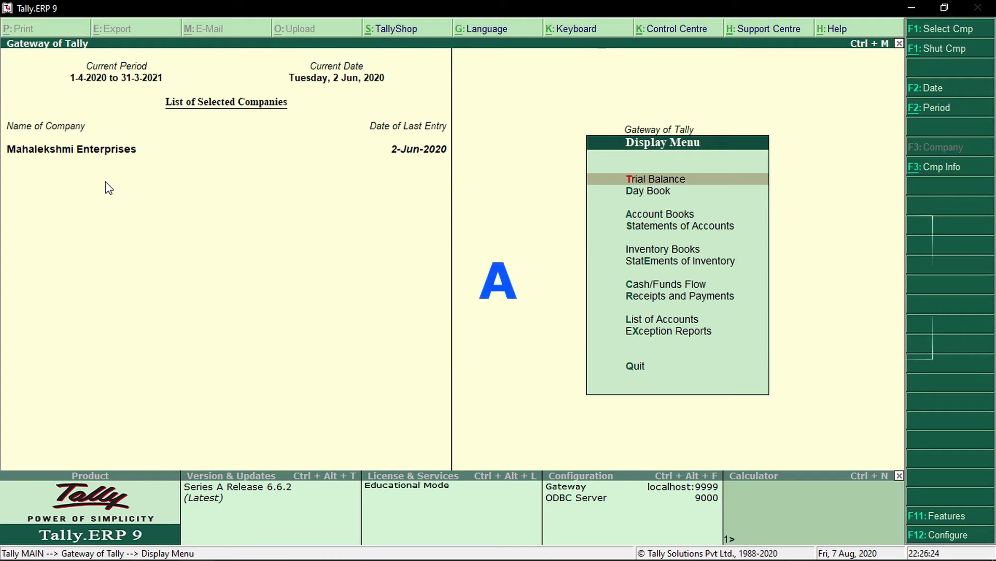
pyautogui.press('Down')
pyautogui.press('Down')
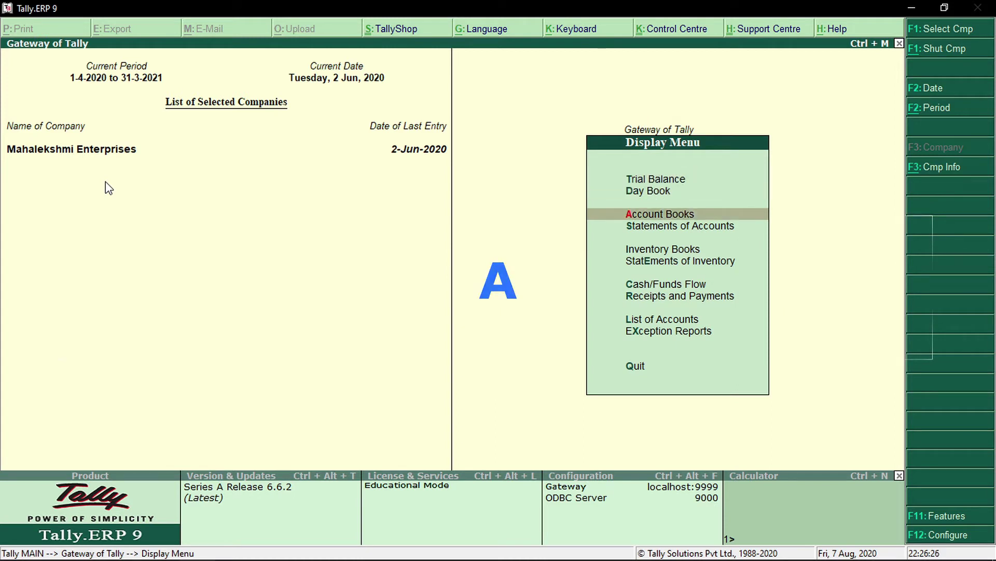
pyautogui.press('Return')
pyautogui.press('l')
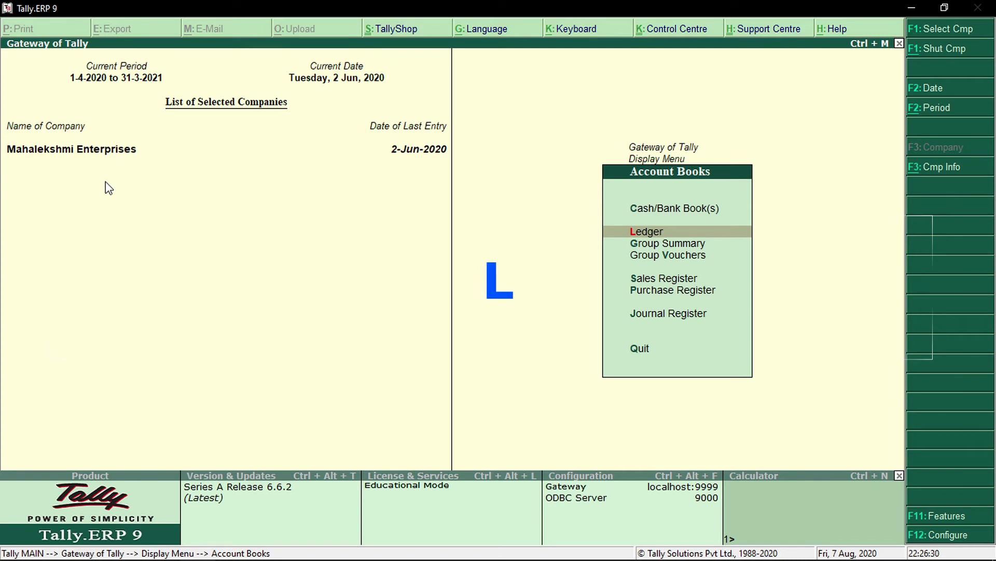
pyautogui.press('Return')
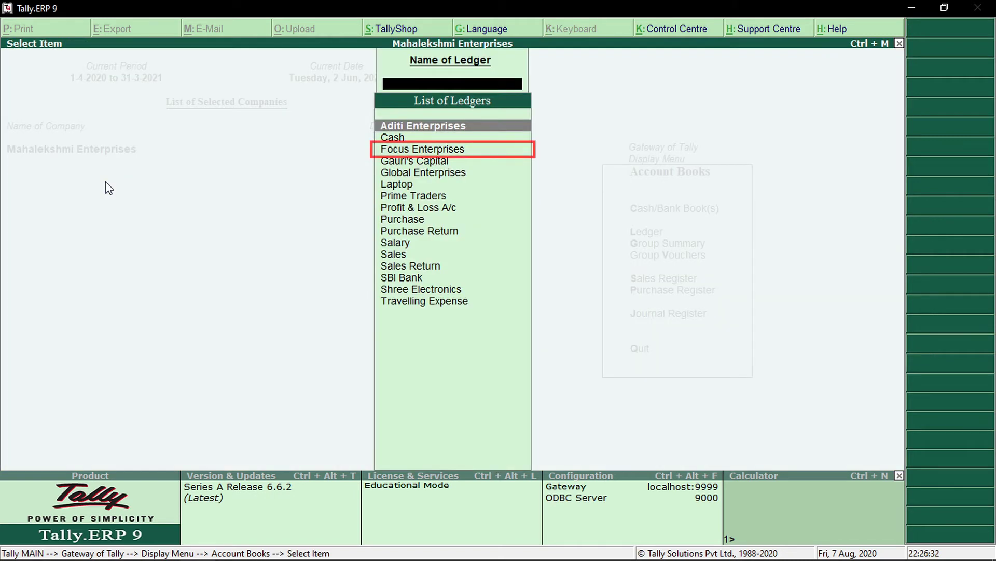
pyautogui.press('Down')
pyautogui.press('Down')
pyautogui.press('Down')
pyautogui.press('Up')
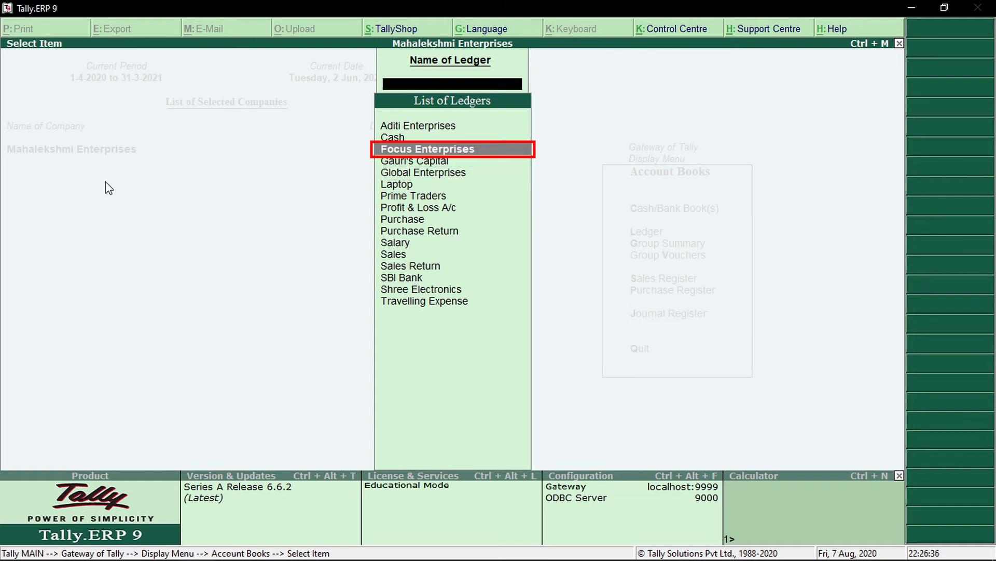
pyautogui.press('Return')
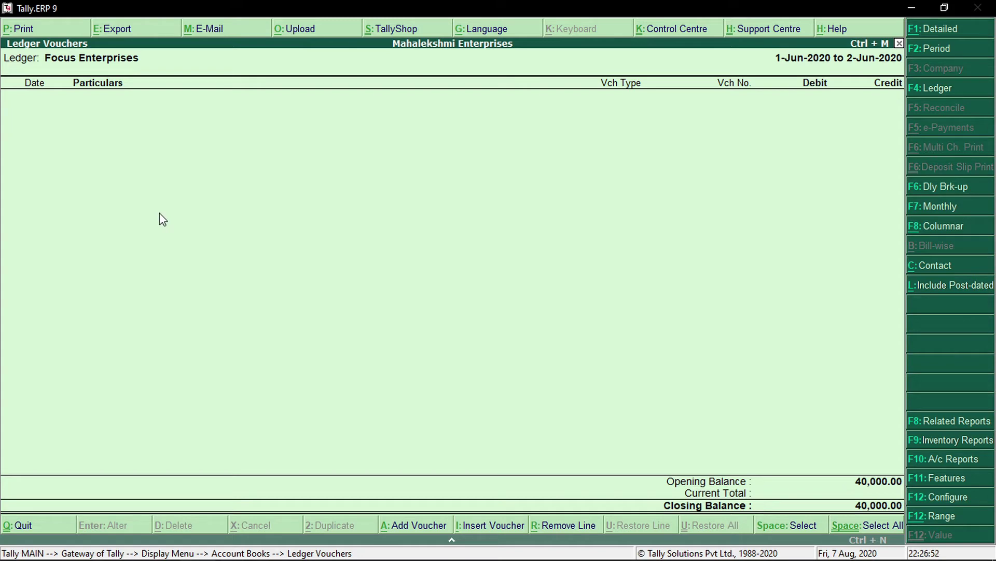
# - Set the Focus Enterprises ledger period to 1-4-2020 to 1-3-2021, check its closing balance and return to the Gateway of Tally
pyautogui.hotkey('alt', 'F2')
pyautogui.write('1-4-')
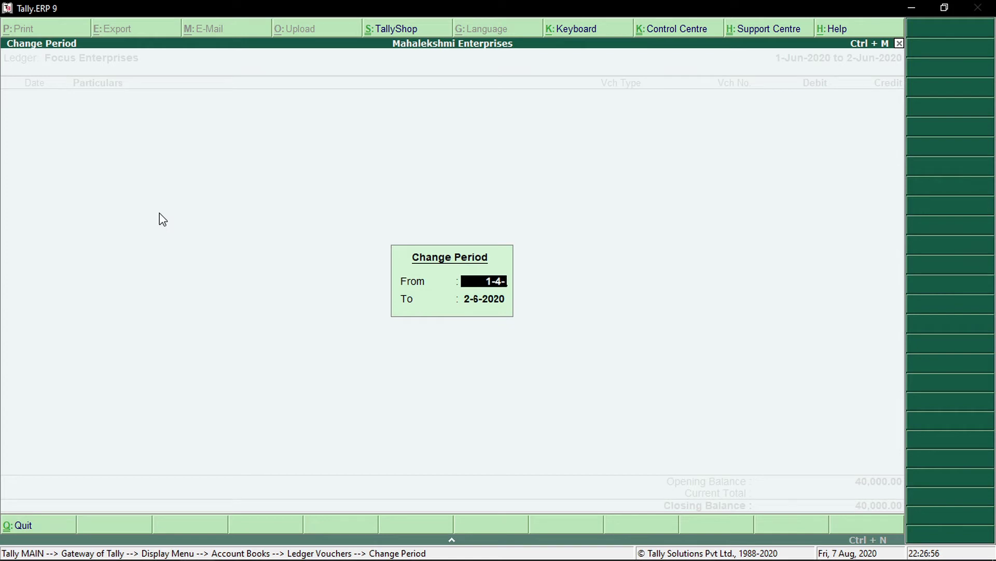
pyautogui.write('2020')
pyautogui.press('Return')
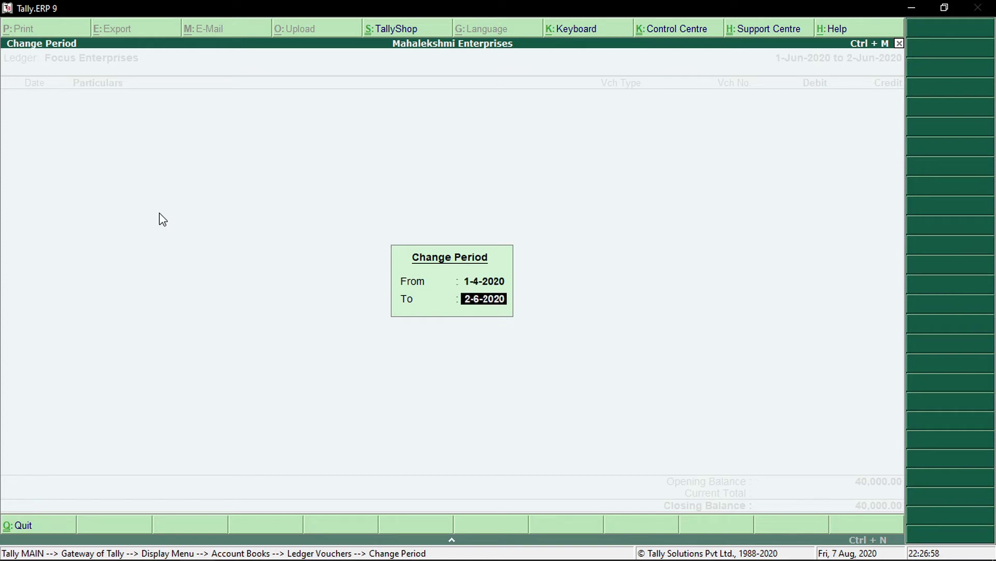
pyautogui.write('1-3-2021')
pyautogui.press('Return')
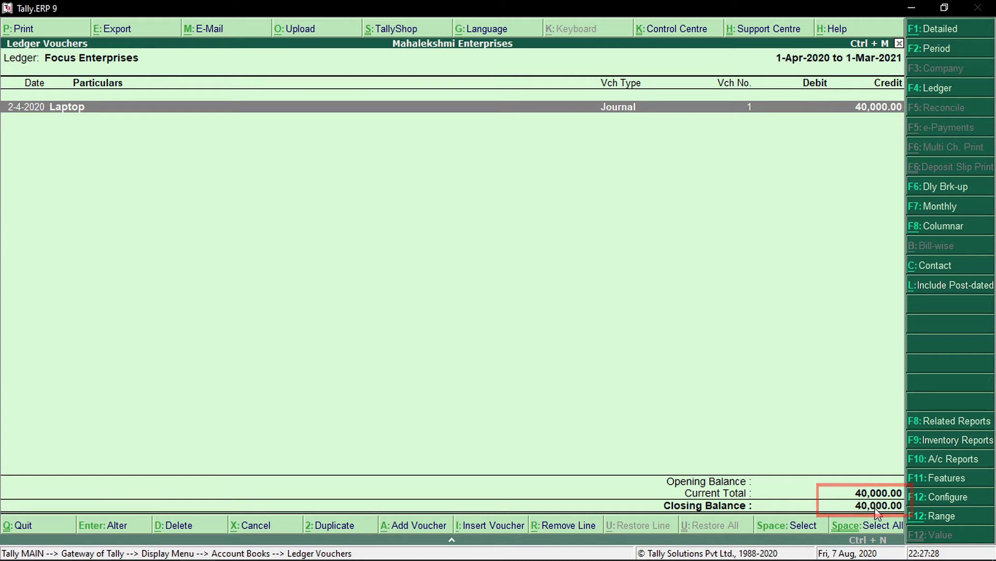
pyautogui.press('Escape')
pyautogui.press('Escape')
pyautogui.press('Escape')
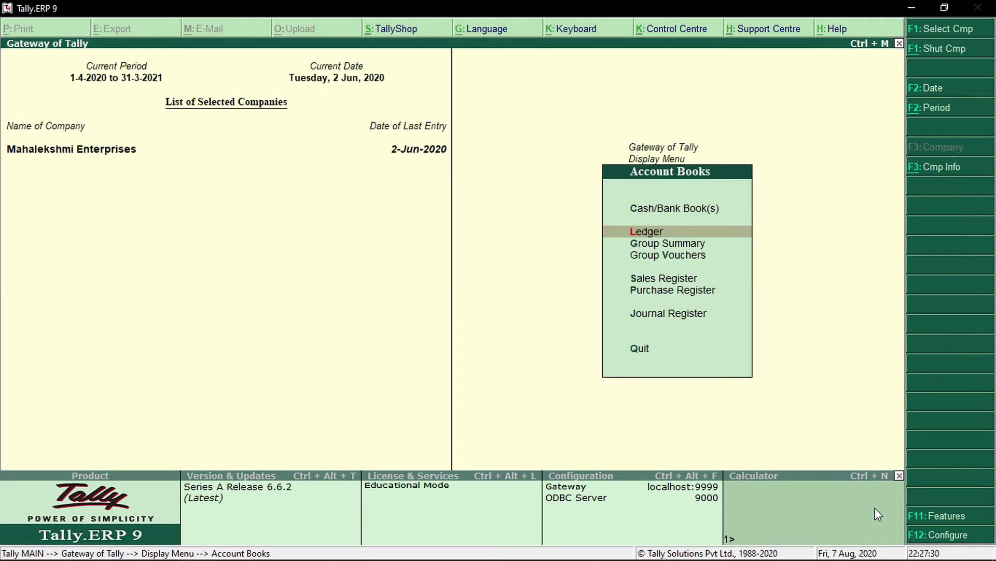
pyautogui.press('Escape')
pyautogui.press('Escape')
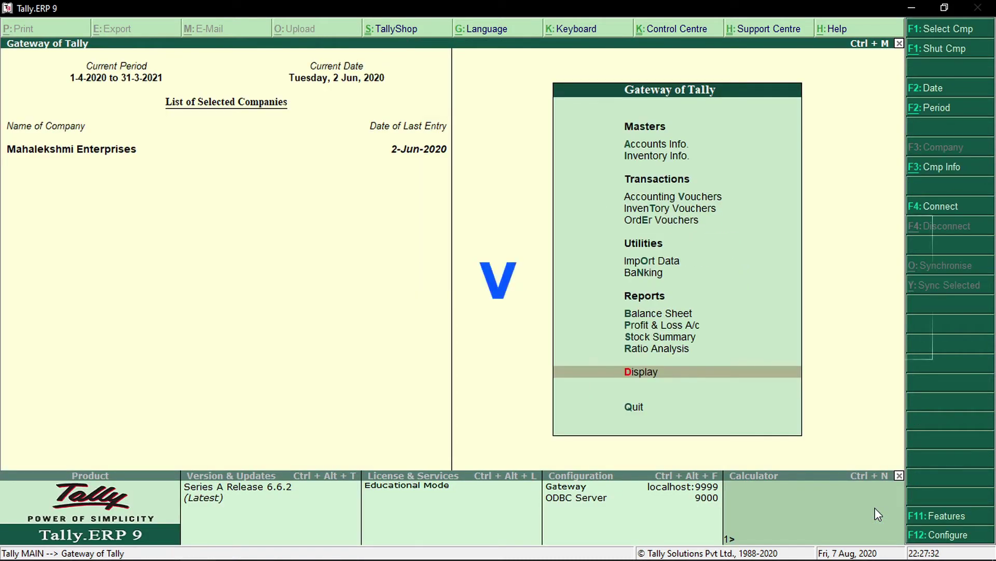
# - Open a new Purchase voucher from the accounting vouchers
pyautogui.press('Up')
pyautogui.press('Up')
pyautogui.press('Up')
pyautogui.press('Up')
pyautogui.press('Up')
pyautogui.press('Up')
pyautogui.press('Up')
pyautogui.press('Up')
pyautogui.press('Up')
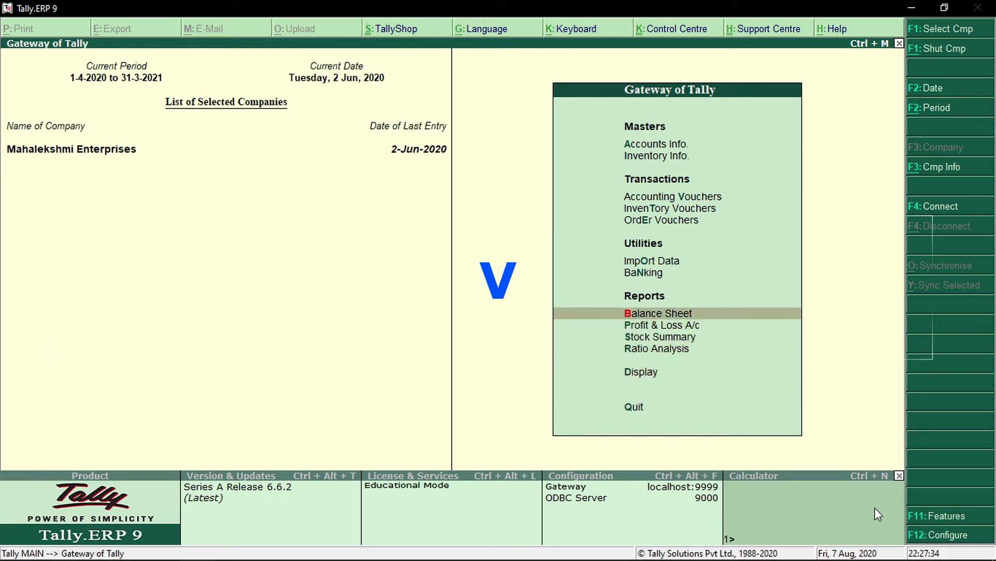
pyautogui.press('Return')
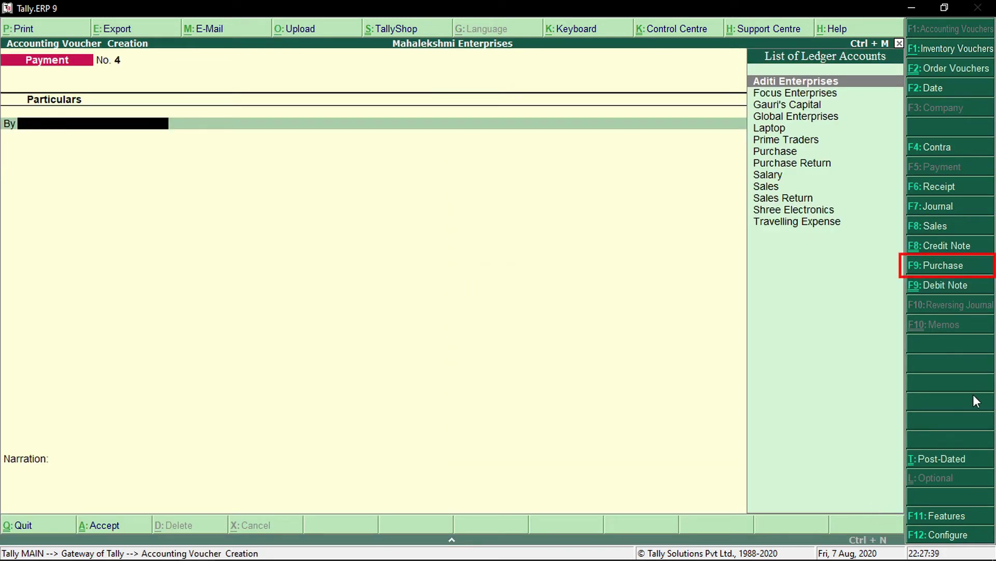
pyautogui.press('F9')
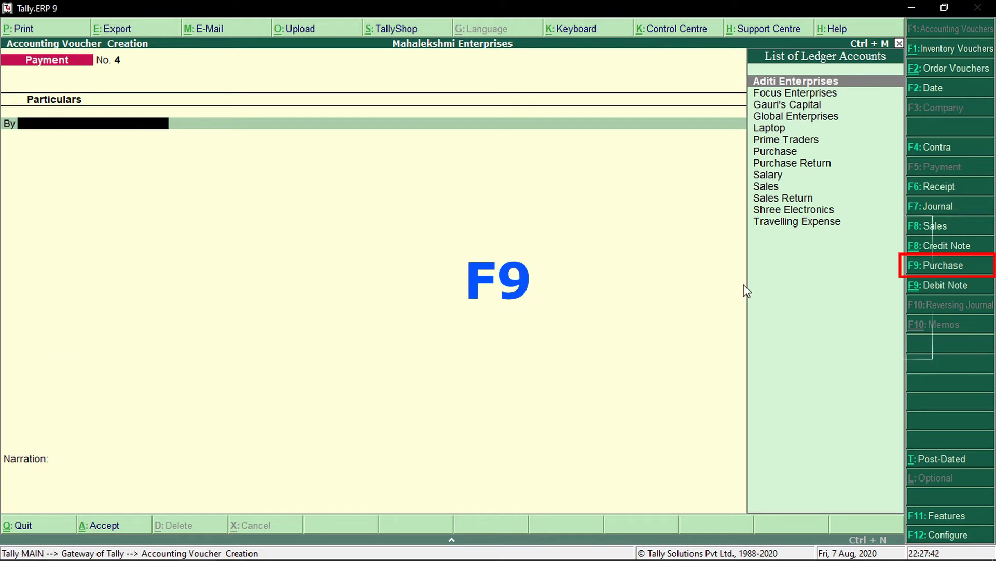
pyautogui.press('F9')
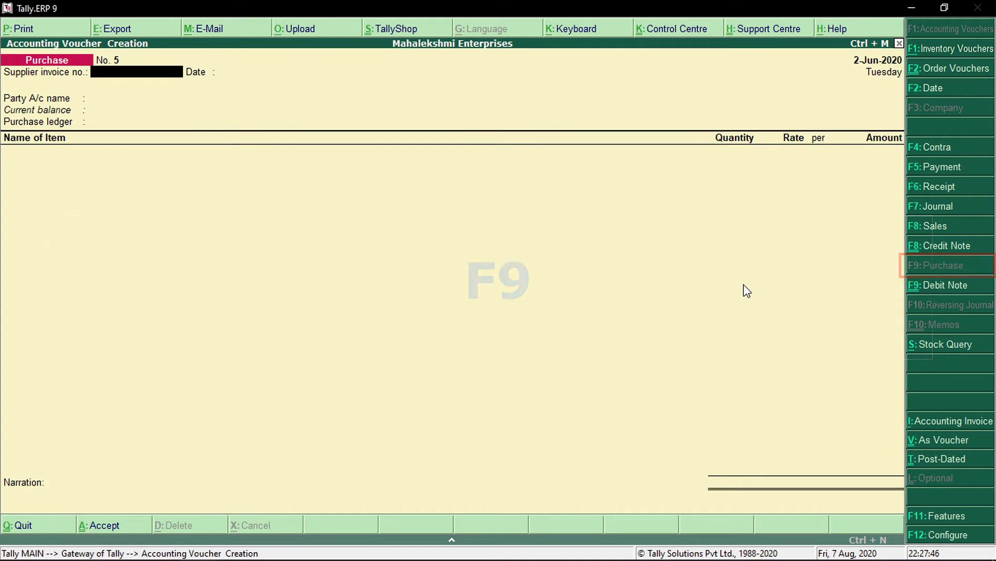
# - Set the purchase voucher date to 2-6-2020 and enter supplier invoice number 32 dated 2-Jun-2020
pyautogui.press('F2')
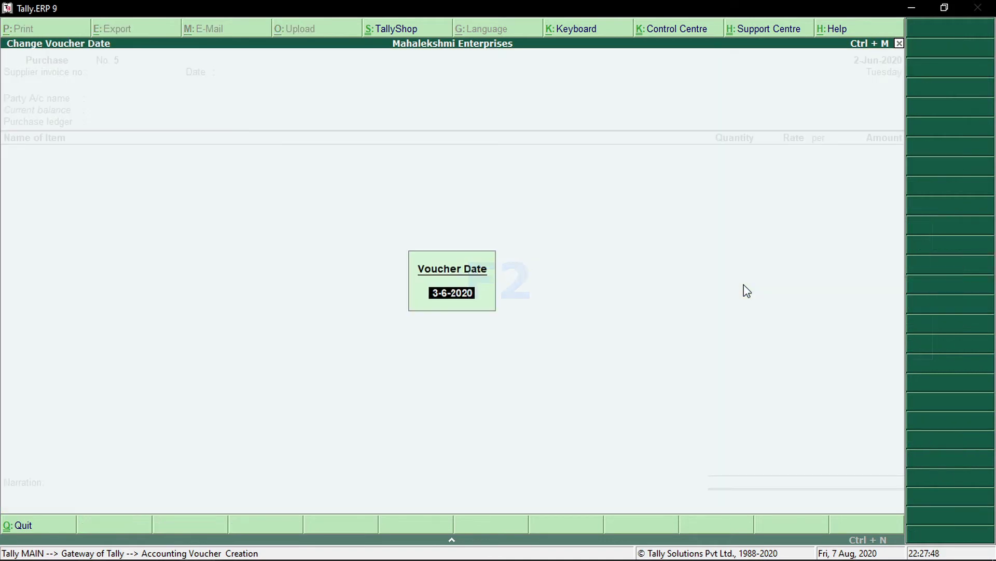
pyautogui.write('2-6-2020')
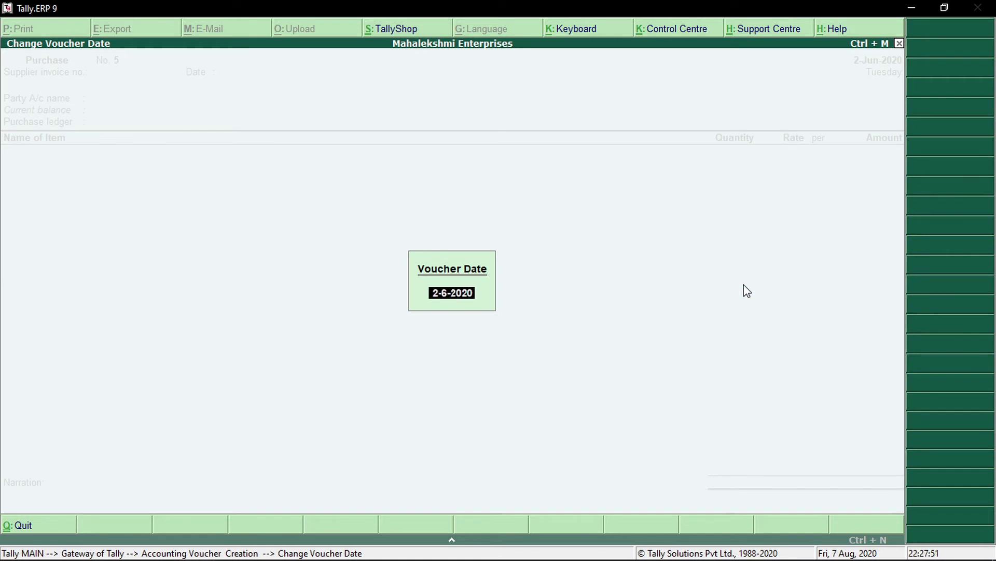
pyautogui.press('Return')
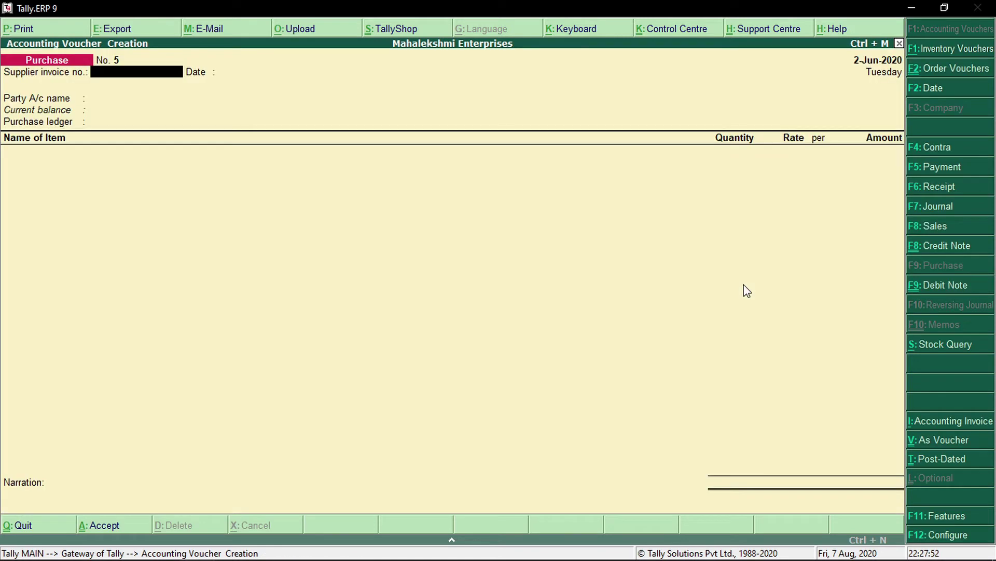
pyautogui.write('32')
pyautogui.press('Return')
pyautogui.press('Return')
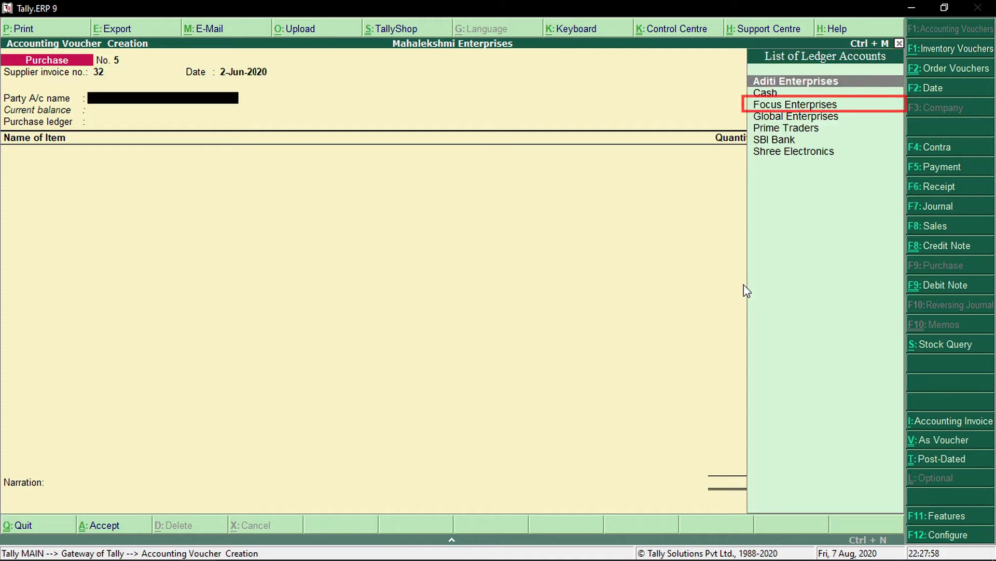
# - Choose Focus Enterprises as the party account and link receipt note tracking number T1 in the party details
pyautogui.press('Down')
pyautogui.press('Down')
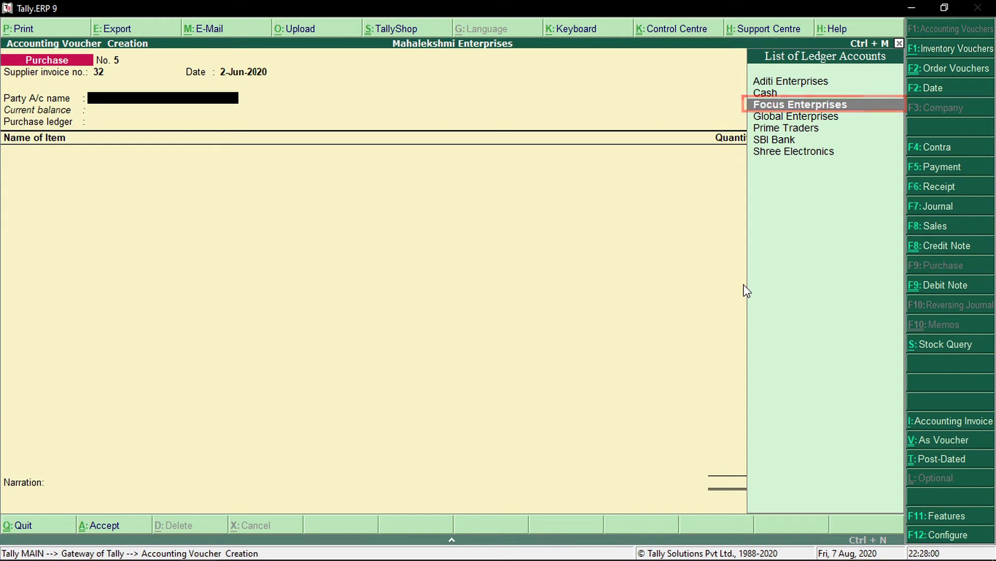
pyautogui.press('Return')
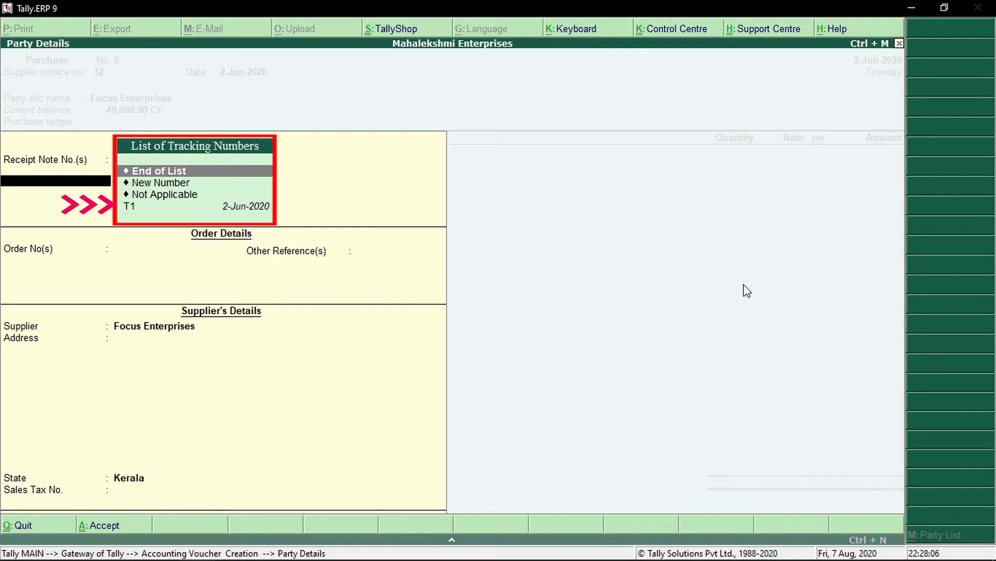
pyautogui.press('Down')
pyautogui.press('Down')
pyautogui.press('Down')
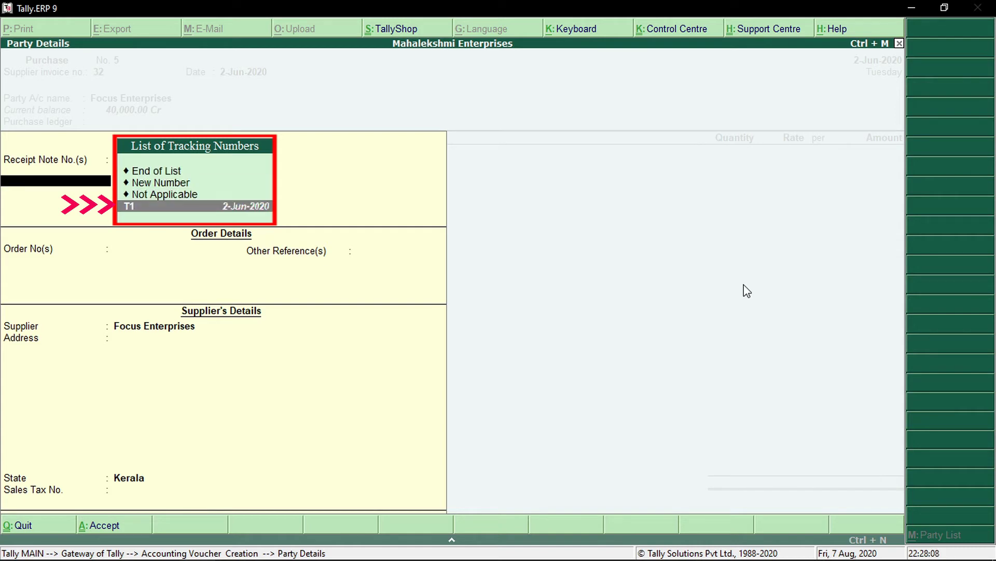
pyautogui.press('Return')
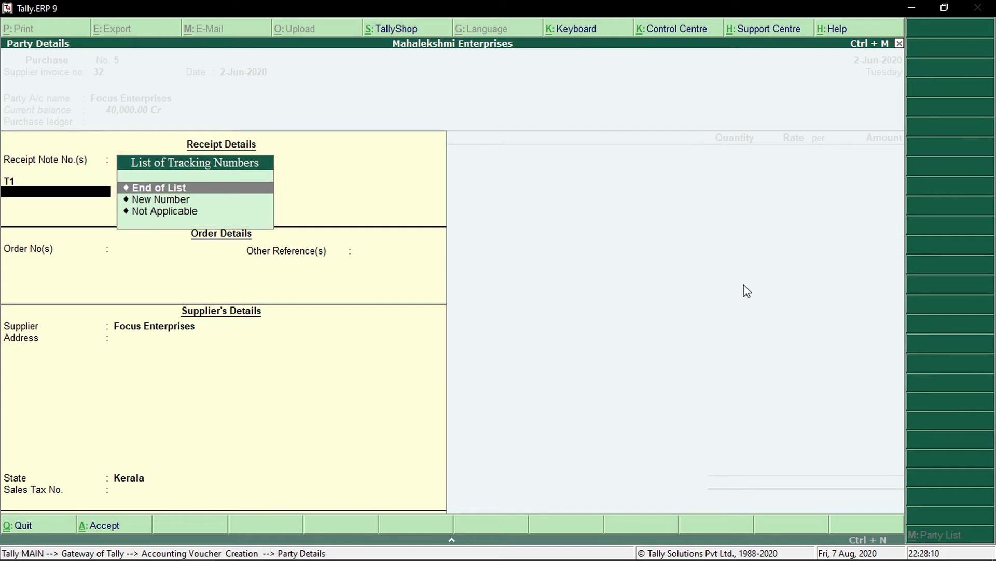
pyautogui.press('Return')
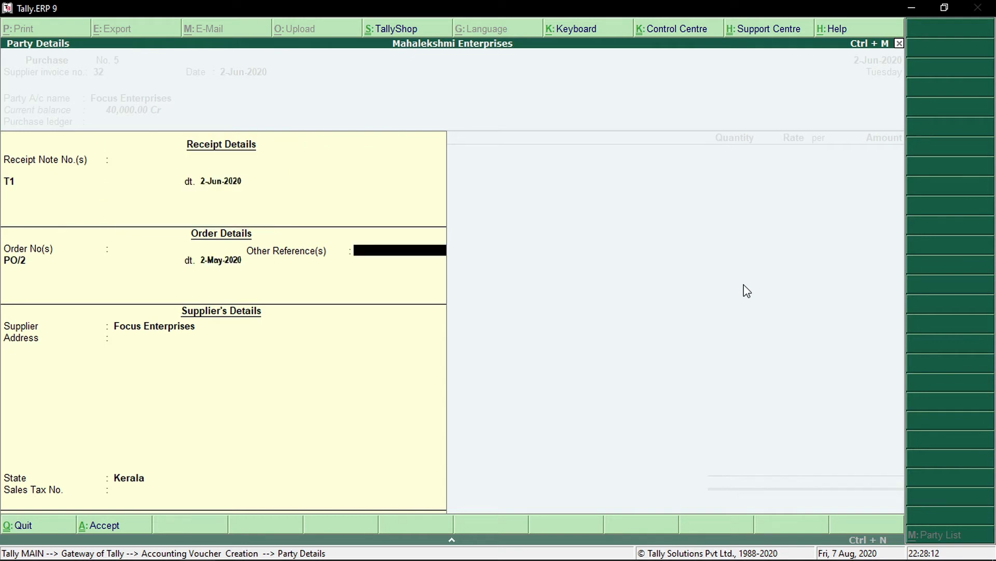
pyautogui.press('Return')
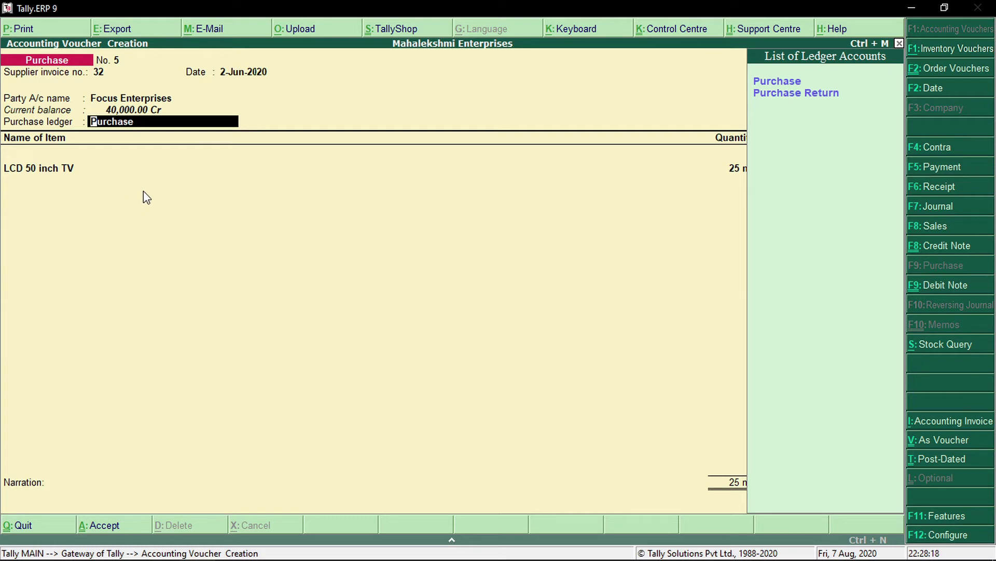
# - Keep the Purchase ledger and accept the LCD 50 inch TV allocation against T1 with Godown1, 25 nos at 50,000.00
pyautogui.press('Return')
pyautogui.press('Return')
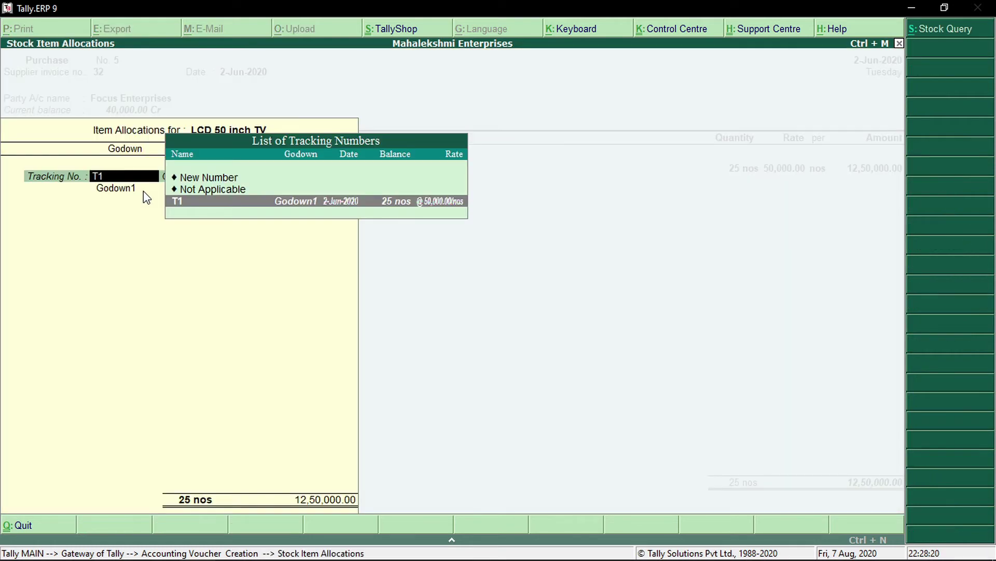
pyautogui.press('Return')
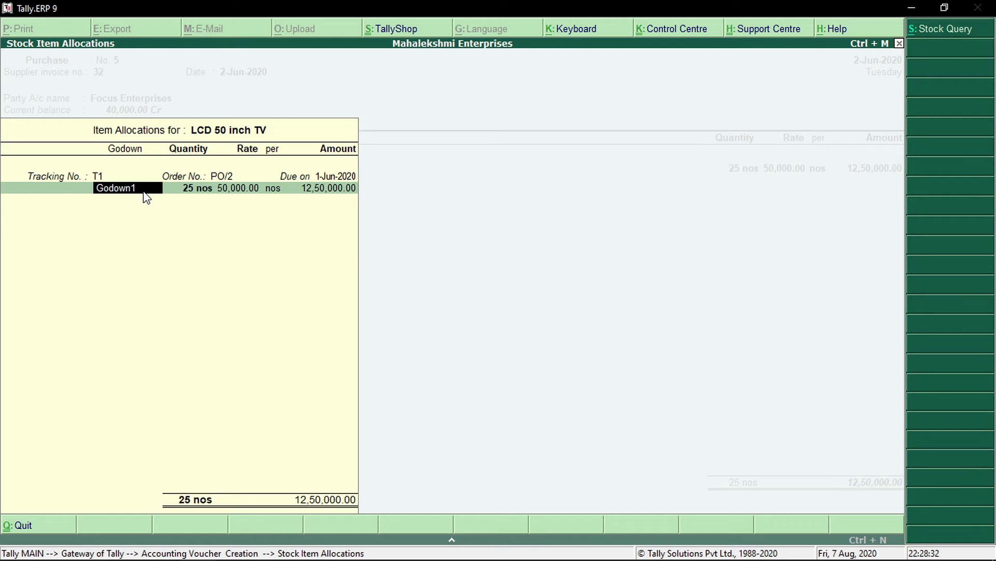
pyautogui.press('Return')
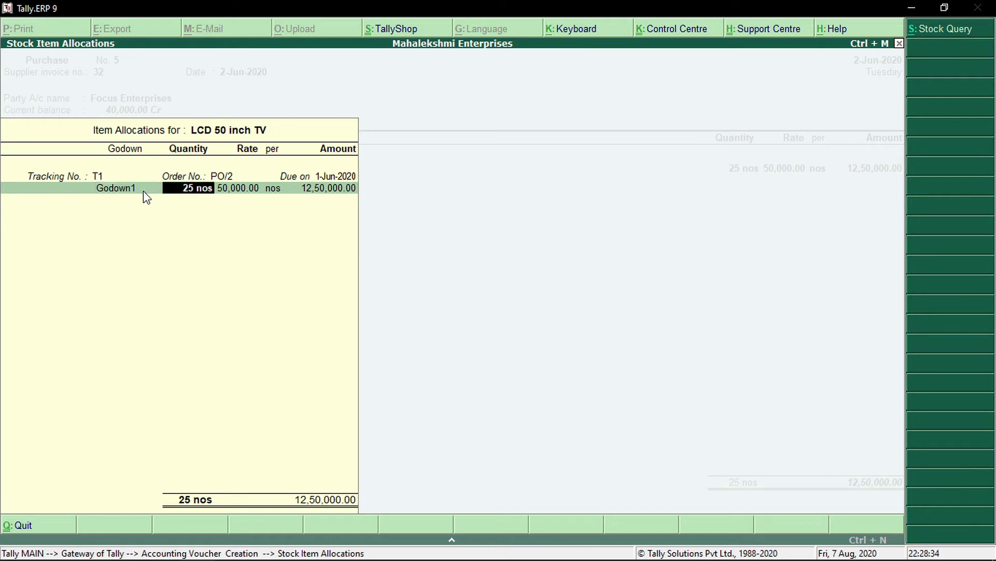
pyautogui.press('Return')
pyautogui.press('Return')
pyautogui.press('Return')
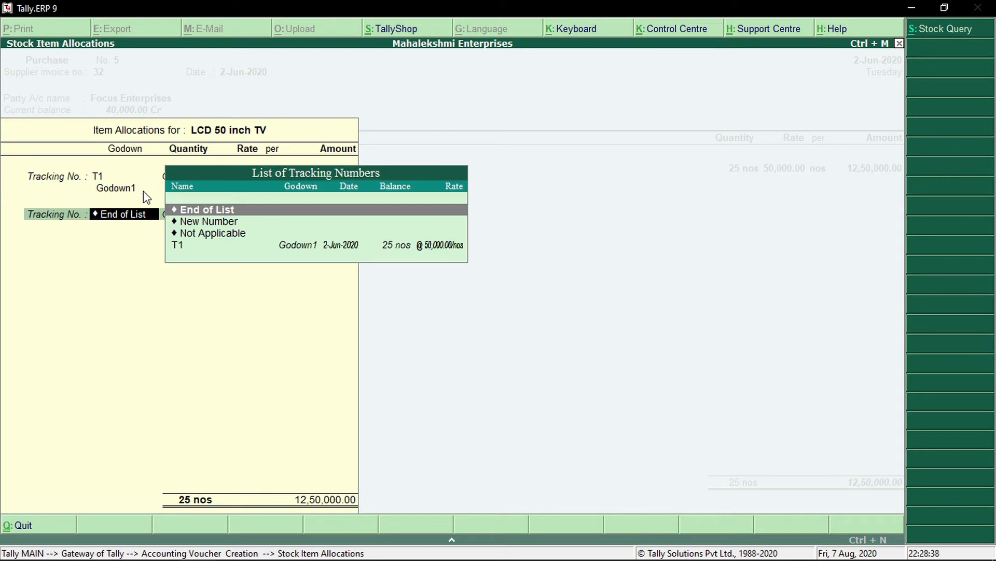
pyautogui.press('Return')
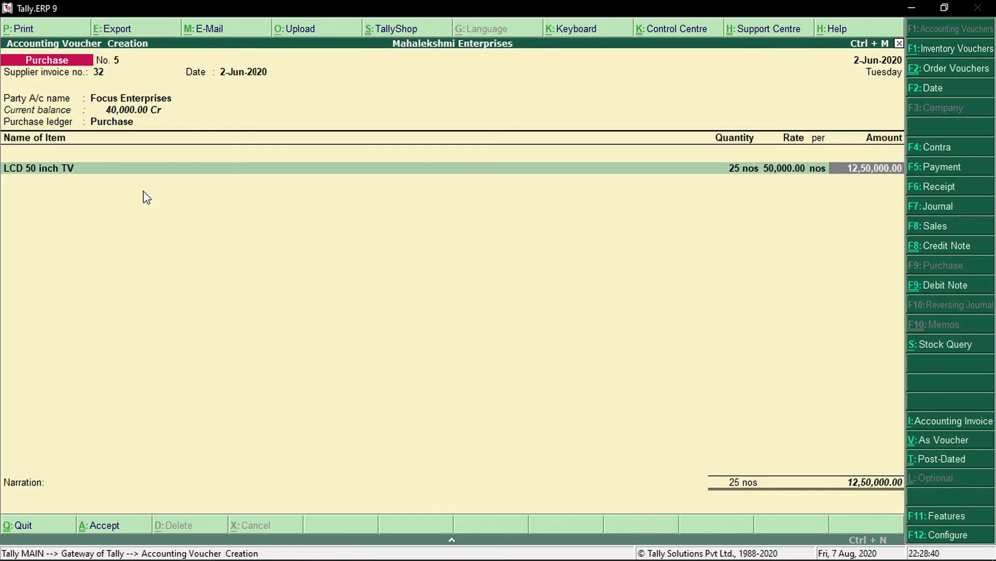
# - End the item list, save the purchase voucher and return to the Gateway of Tally
pyautogui.press('Return')
pyautogui.press('Return')
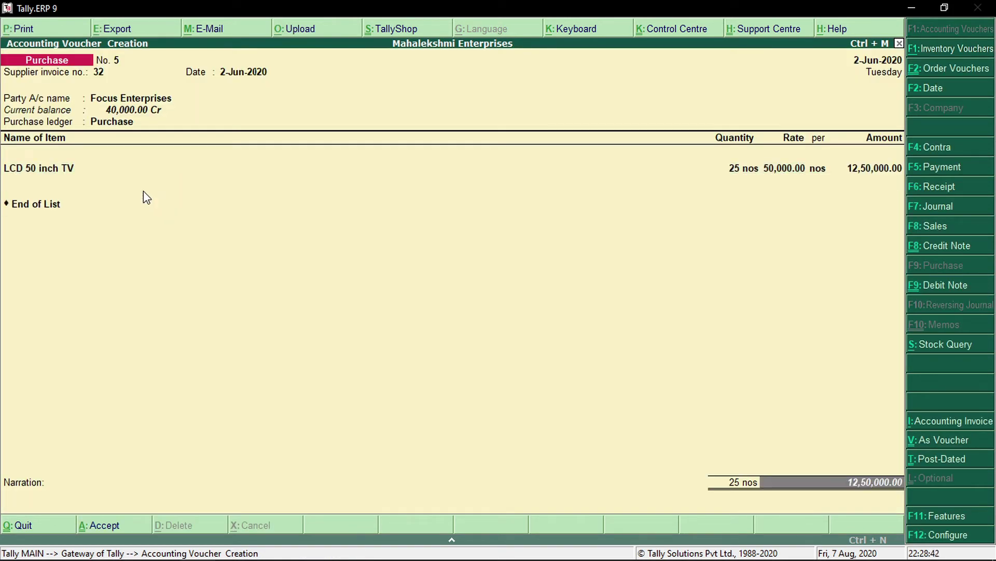
pyautogui.press('Return')
pyautogui.press('Return')
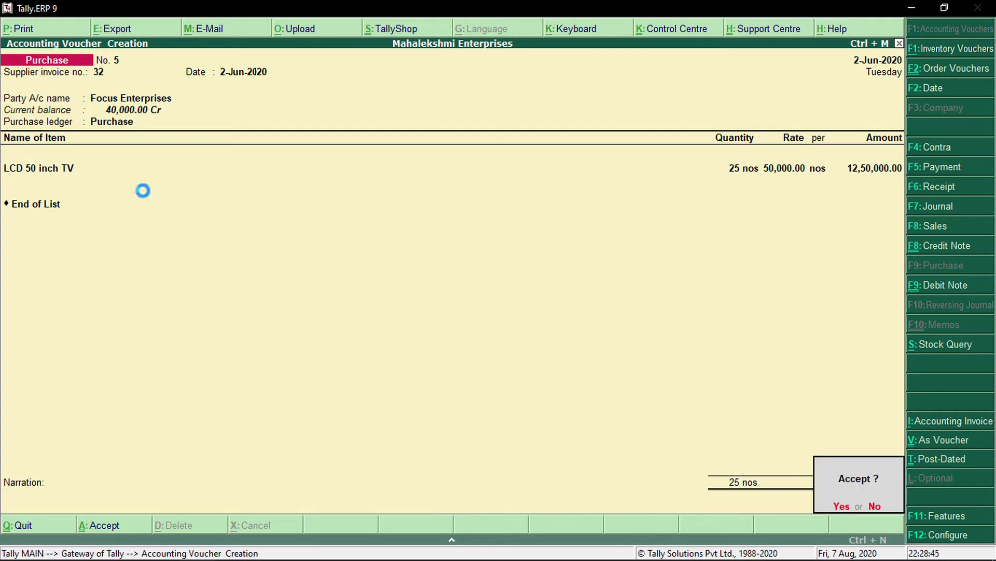
pyautogui.press('y')
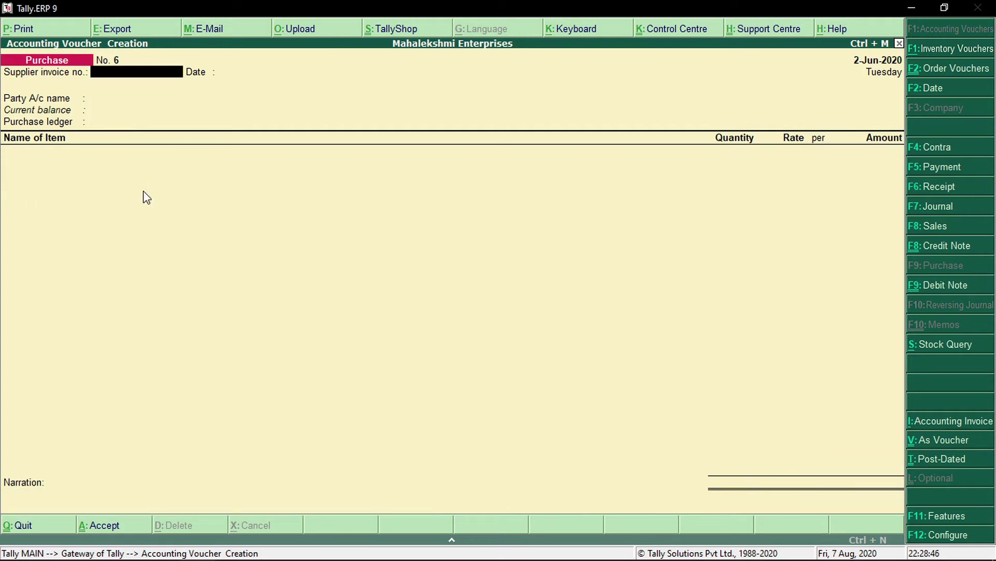
pyautogui.press('Escape')
pyautogui.press('y')
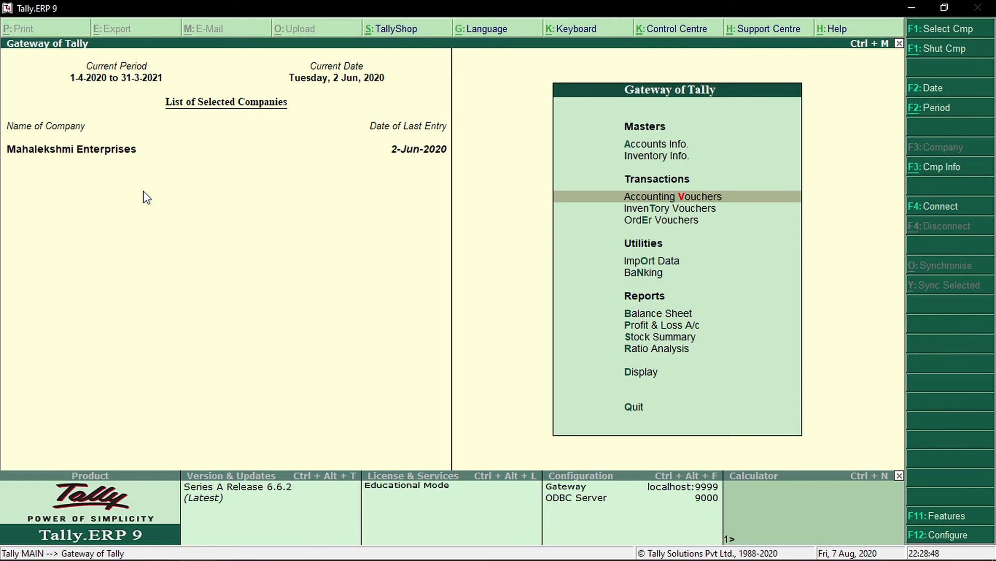
# - Review the LCD 50 inch TV closing quantity under Television in the Stock Summary and leave the report
pyautogui.press('s')
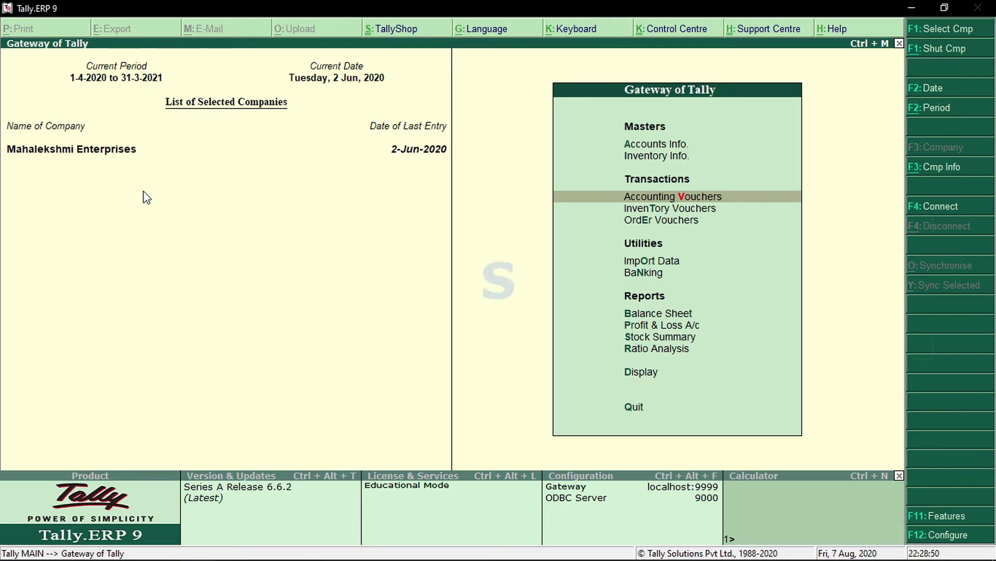
pyautogui.press('Down')
pyautogui.press('Down')
pyautogui.press('Down')
pyautogui.press('Down')
pyautogui.press('Down')
pyautogui.press('Down')
pyautogui.press('Down')
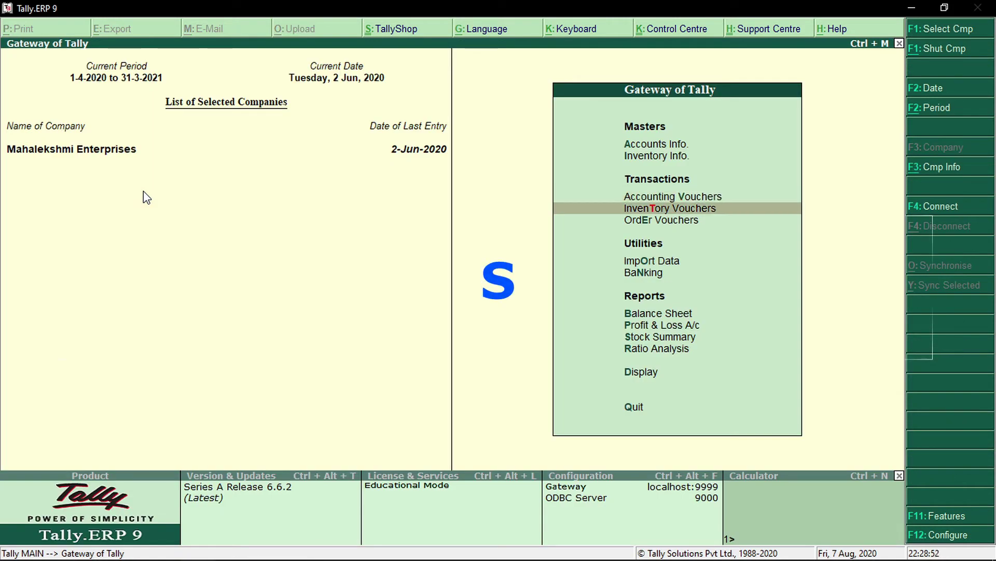
pyautogui.press('Return')
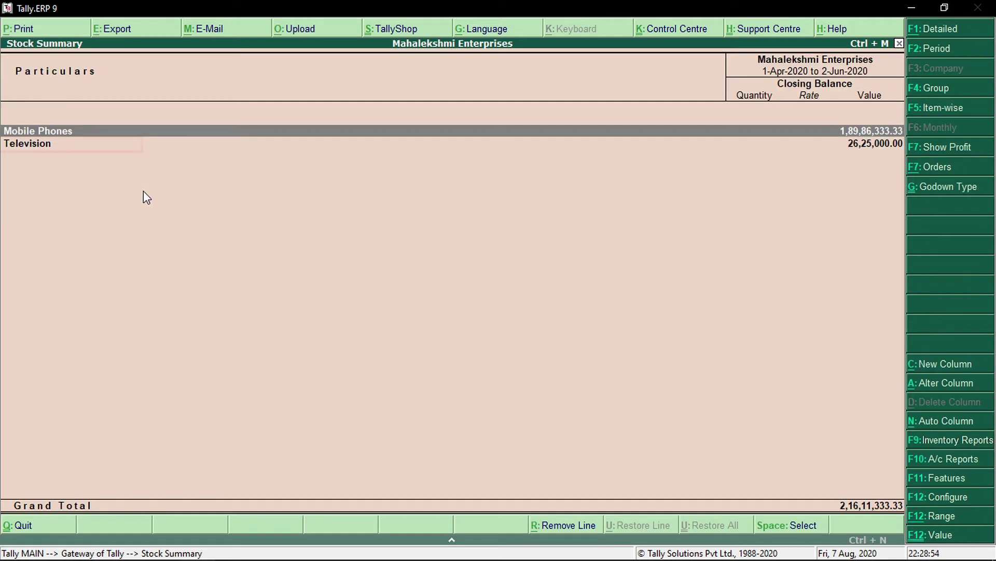
pyautogui.press('Down')
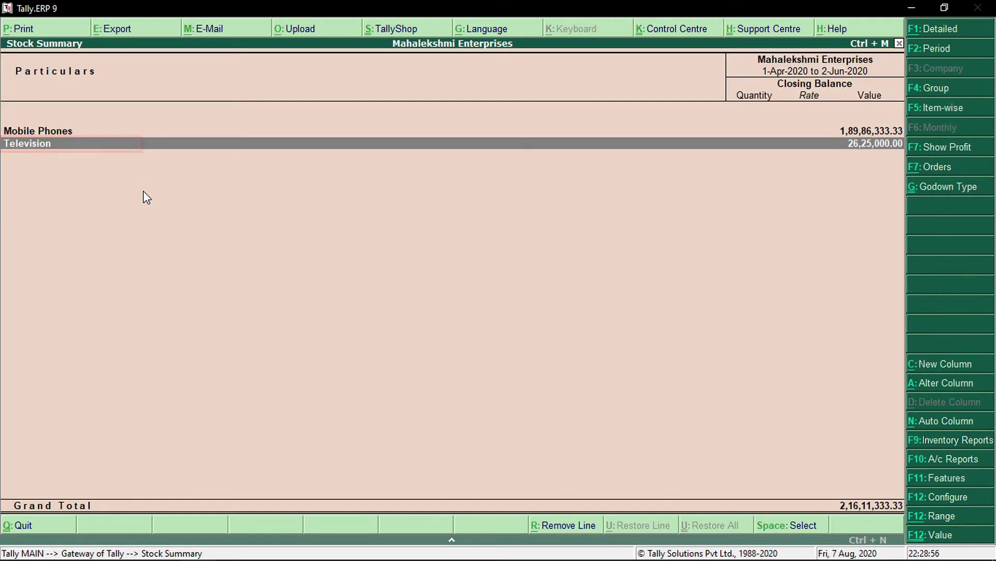
pyautogui.press('Return')
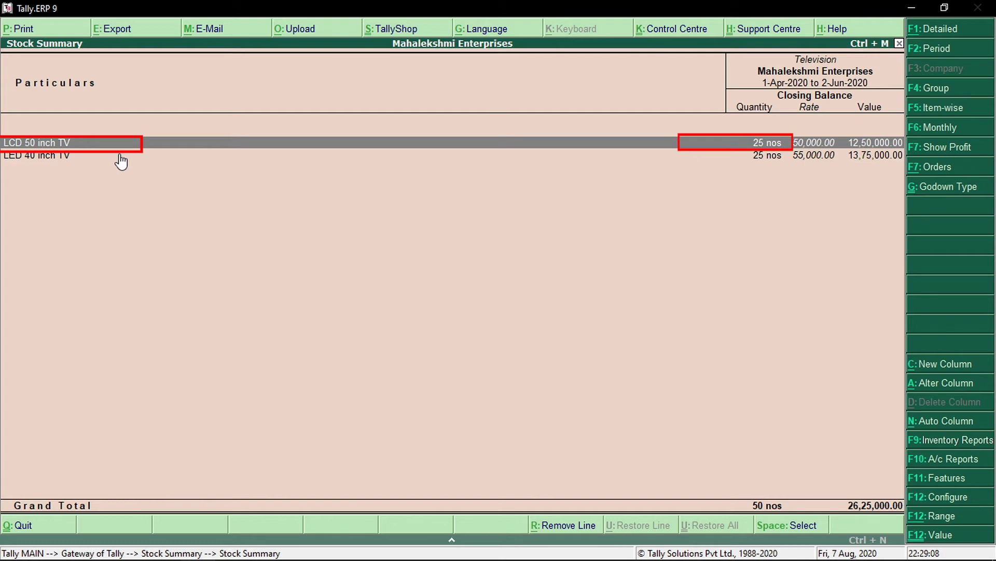
pyautogui.press('Escape')
pyautogui.press('Escape')
# - Open the ledger selection under Account Books in the display reports
pyautogui.press('d')
pyautogui.press('Down')
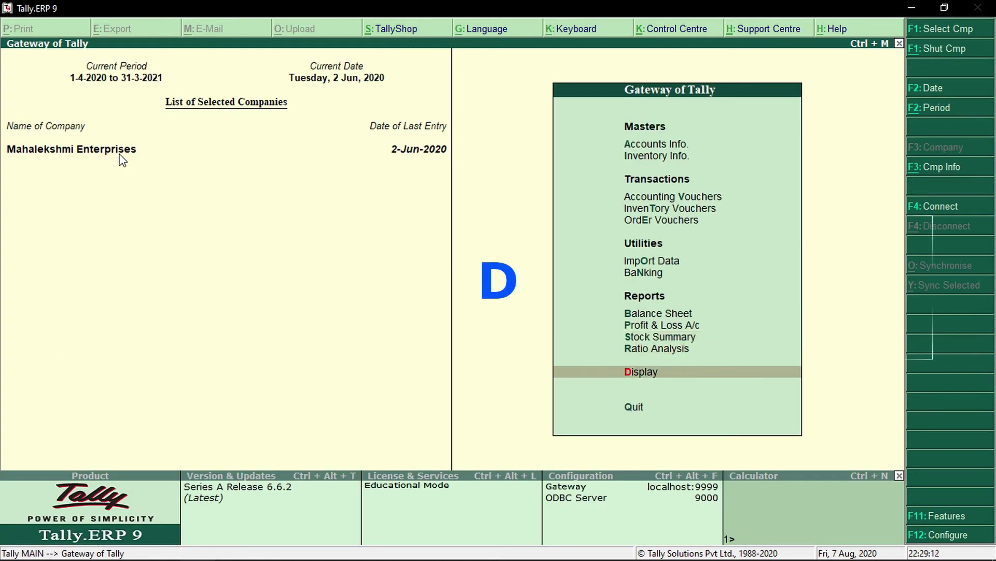
pyautogui.press('Return')
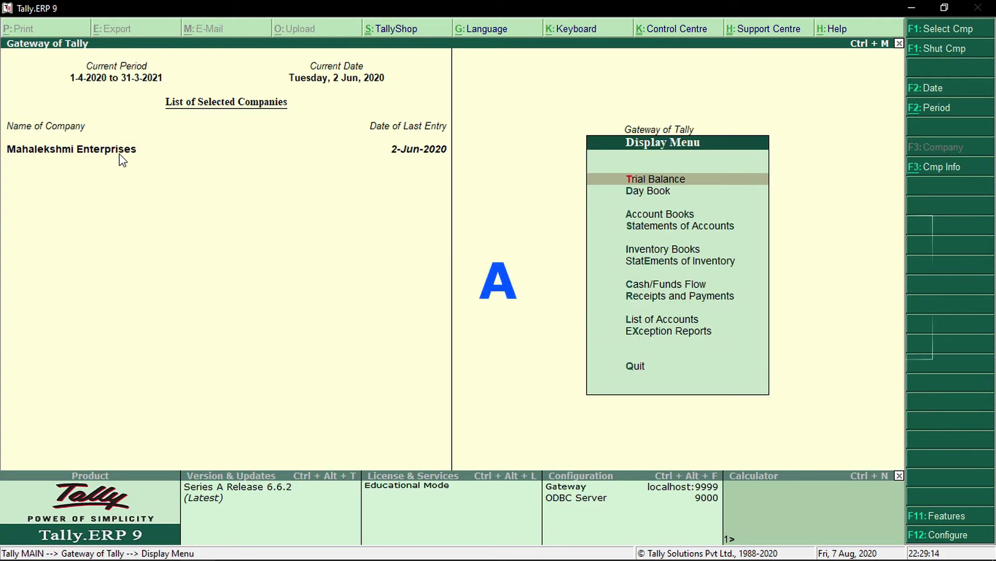
pyautogui.press('Down')
pyautogui.press('Down')
pyautogui.press('Return')
pyautogui.press('l')
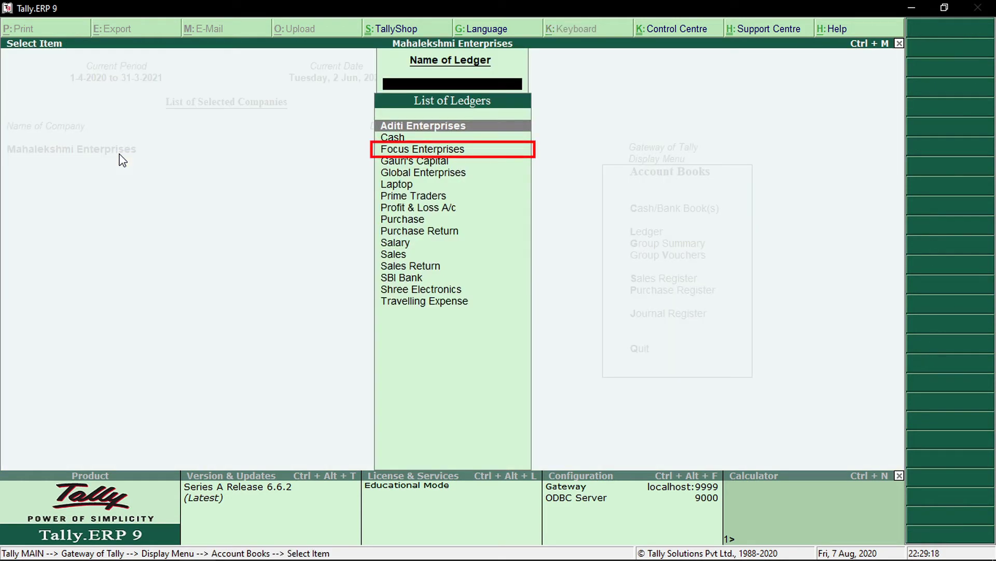
# - Review the vouchers and closing balance in the Focus Enterprises ledger and return to the Gateway of Tally
pyautogui.press('Down')
pyautogui.press('Down')
pyautogui.press('Return')
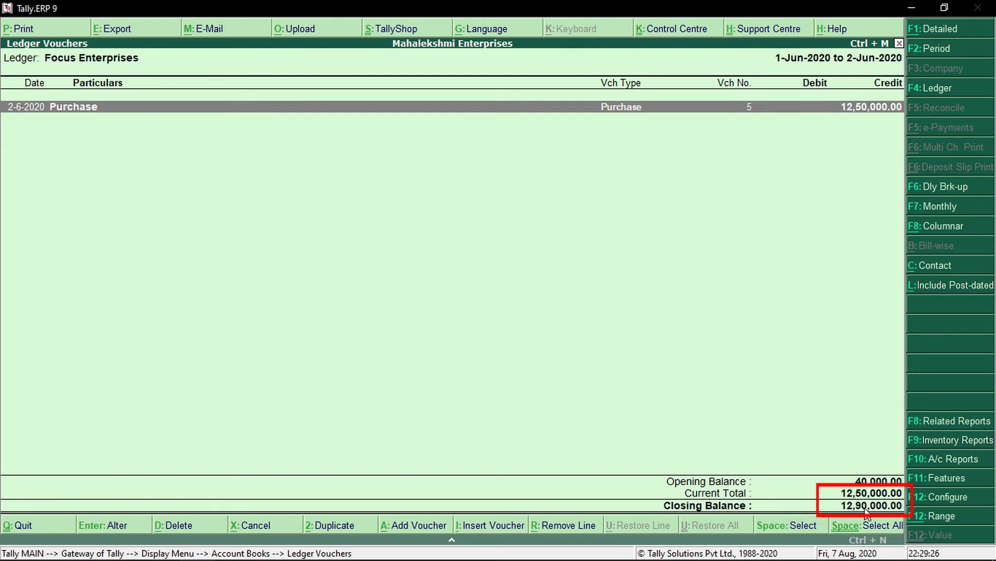
pyautogui.press('Escape')
pyautogui.press('Escape')
pyautogui.press('Escape')
pyautogui.press('Escape')
pyautogui.press('Escape')
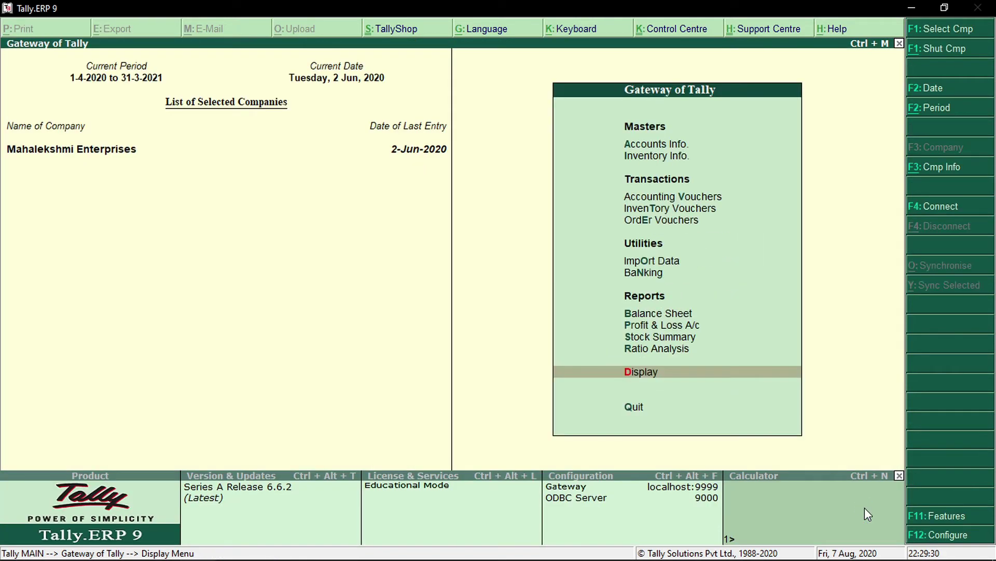
pyautogui.press('Up')
pyautogui.press('Up')
pyautogui.press('Up')
pyautogui.press('Up')
pyautogui.press('Up')
pyautogui.press('Up')
pyautogui.press('Up')
pyautogui.press('Up')
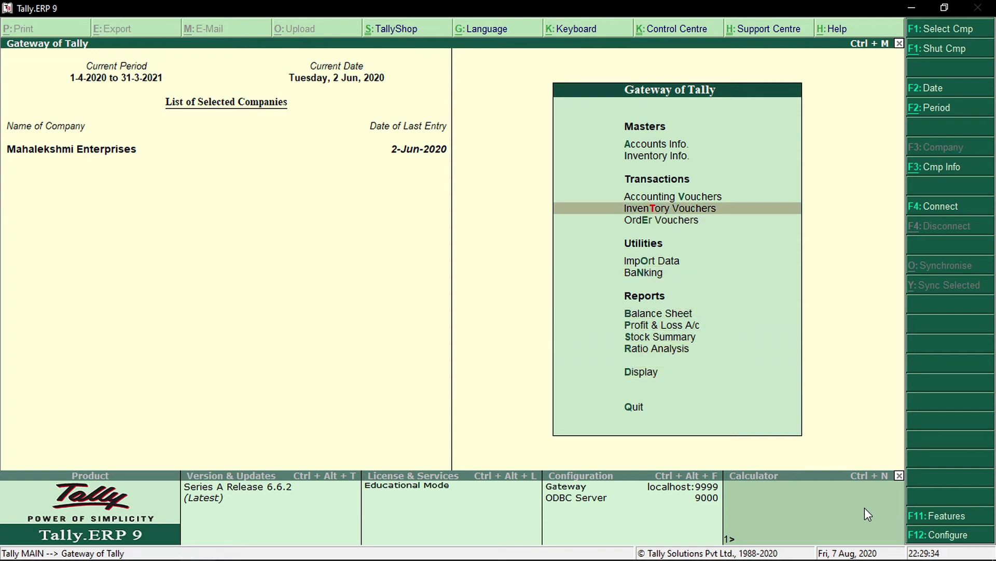
pyautogui.press('Return')
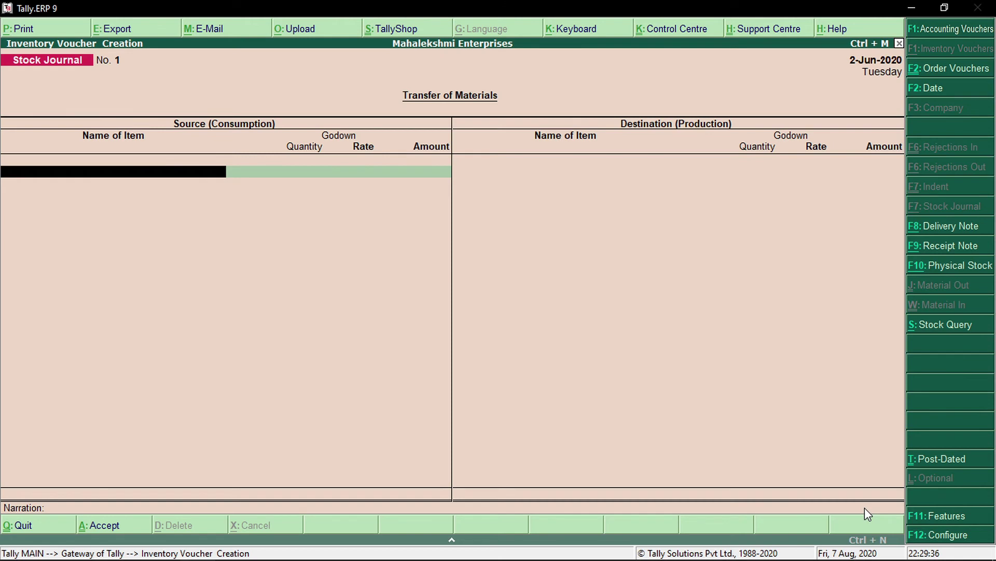
pyautogui.press('Escape')
pyautogui.press('y')
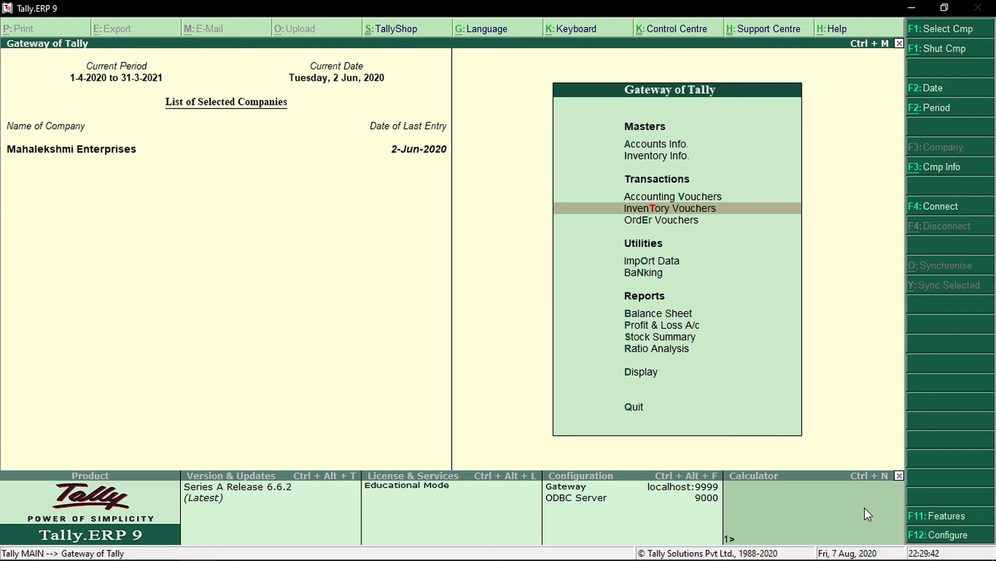
# - Open the Statements of Inventory from the display reports
pyautogui.press('d')
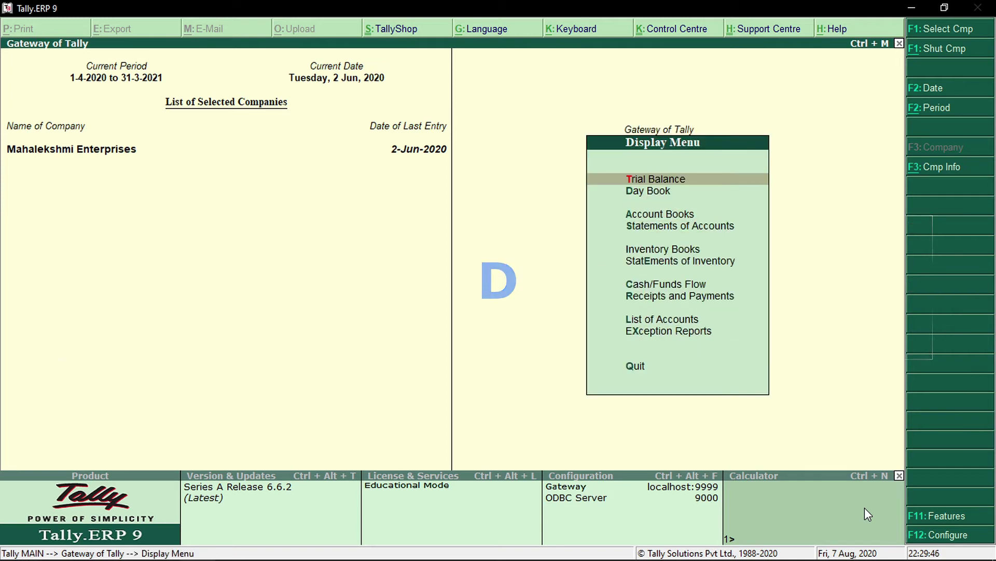
pyautogui.press('e')
pyautogui.press('Down')
pyautogui.press('Down')
pyautogui.press('Down')
pyautogui.press('Down')
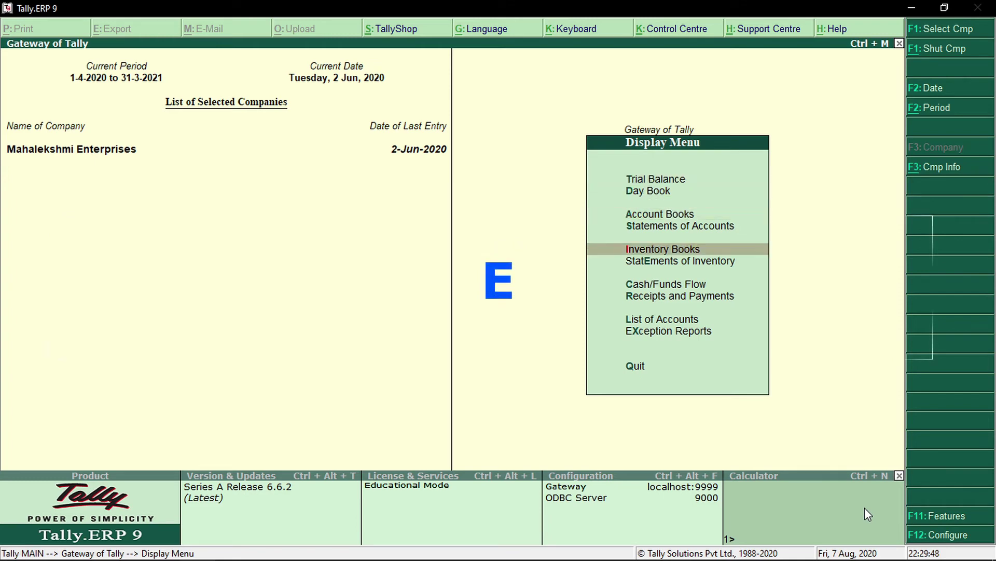
pyautogui.press('Down')
pyautogui.press('Return')
# - Open the sales order outstandings by stock group
pyautogui.press('Down')
pyautogui.press('Down')
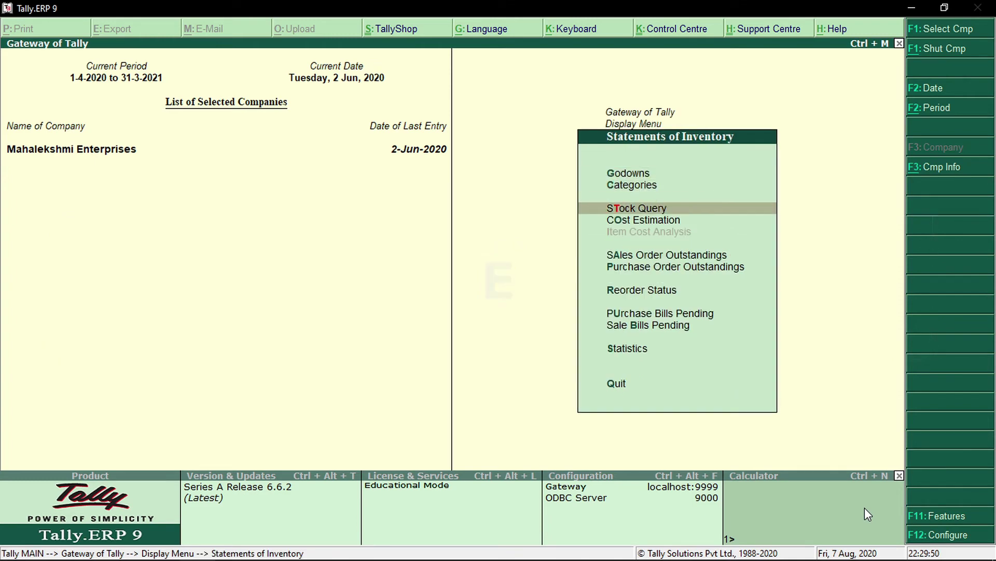
pyautogui.press('Down')
pyautogui.press('Down')
pyautogui.press('Down')
pyautogui.press('a')
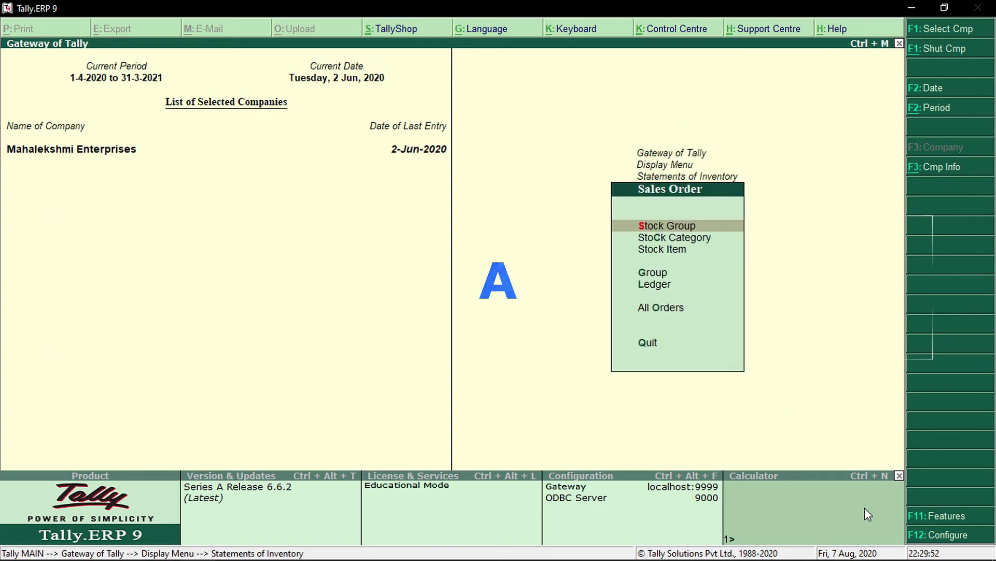
pyautogui.press('s')
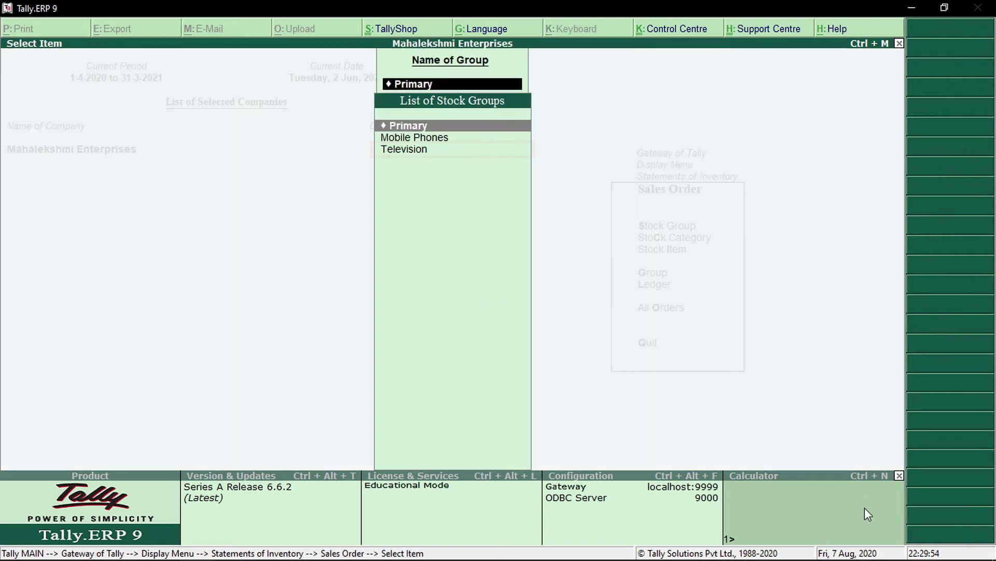
# - Examine the Television group's pending sales orders and the LCD 50 inch TV order details, and return to the Gateway of Tally
pyautogui.press('Down')
pyautogui.press('Down')
pyautogui.press('Return')
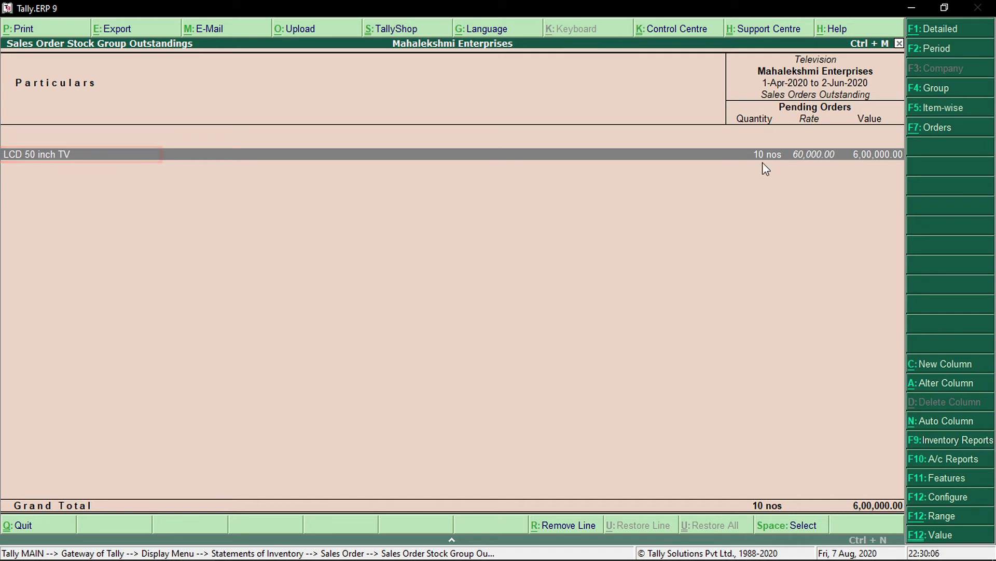
pyautogui.press('Return')
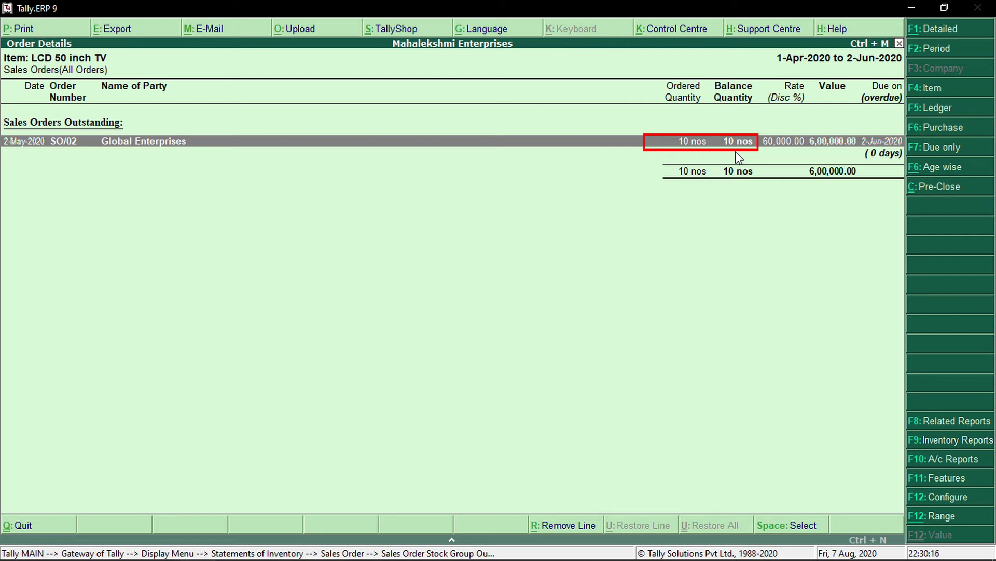
pyautogui.press('Escape')
pyautogui.press('Escape')
pyautogui.press('BackSpace')
pyautogui.press('Escape')
pyautogui.press('Escape')
pyautogui.press('Escape')
pyautogui.press('Escape')
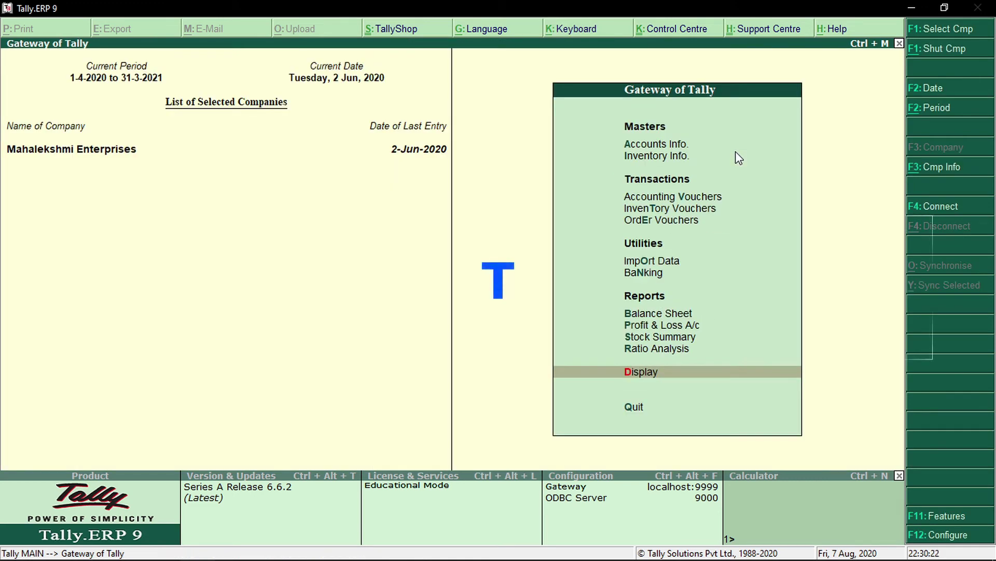
# - Start a new Delivery Note in the inventory vouchers
pyautogui.press('Up')
pyautogui.press('Up')
pyautogui.press('Up')
pyautogui.press('Up')
pyautogui.press('Up')
pyautogui.press('Up')
pyautogui.press('Up')
pyautogui.press('Up')
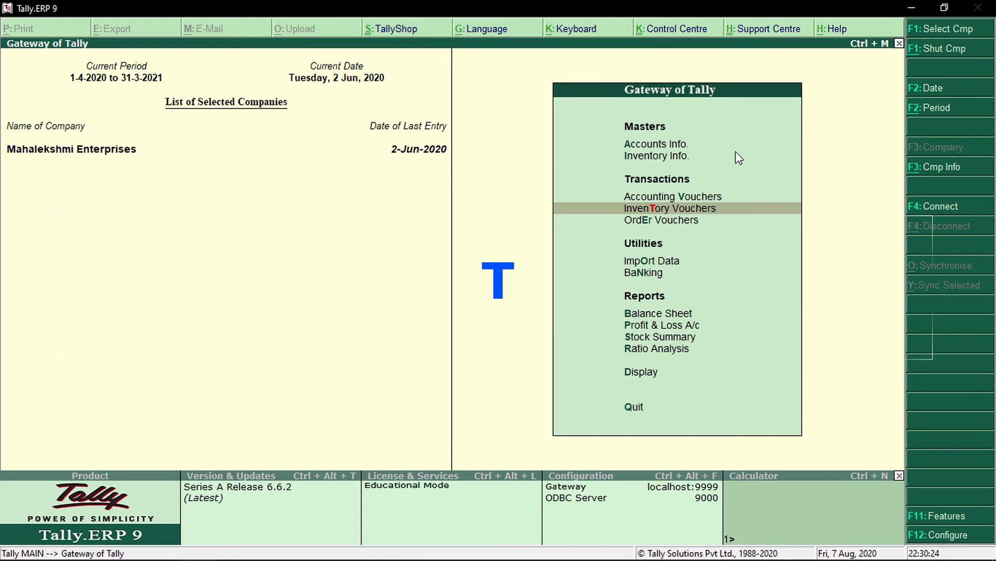
pyautogui.press('Return')
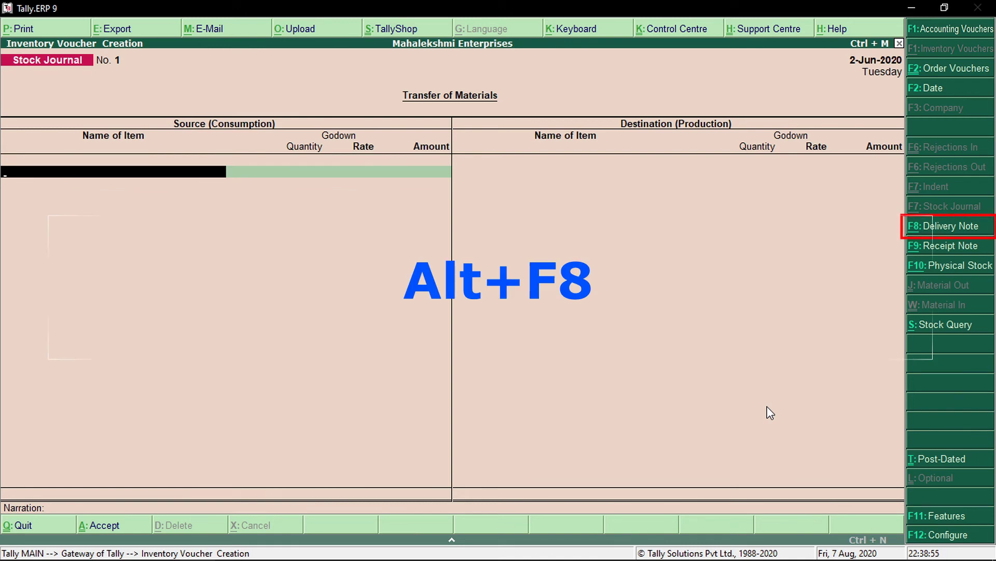
pyautogui.hotkey('alt', 'F8')
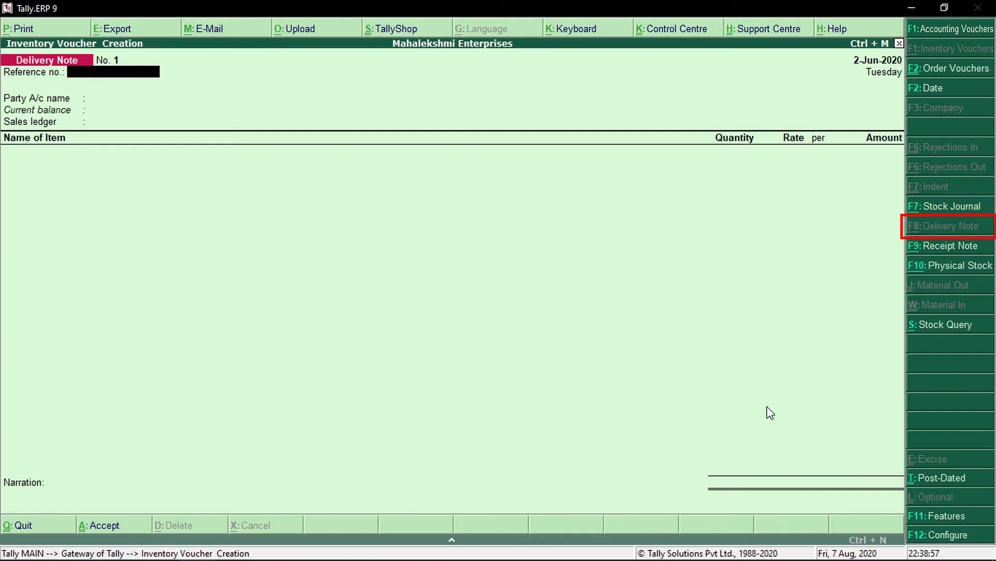
# - Set the delivery note's voucher date to 2-6-20 and its reference number to dn1
pyautogui.press('F2')
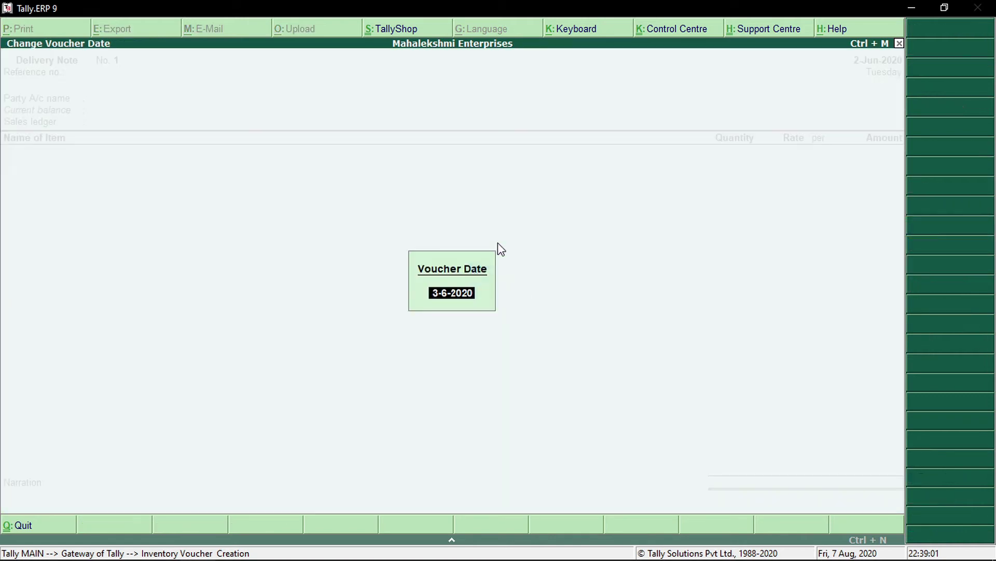
pyautogui.write('2-6-20')
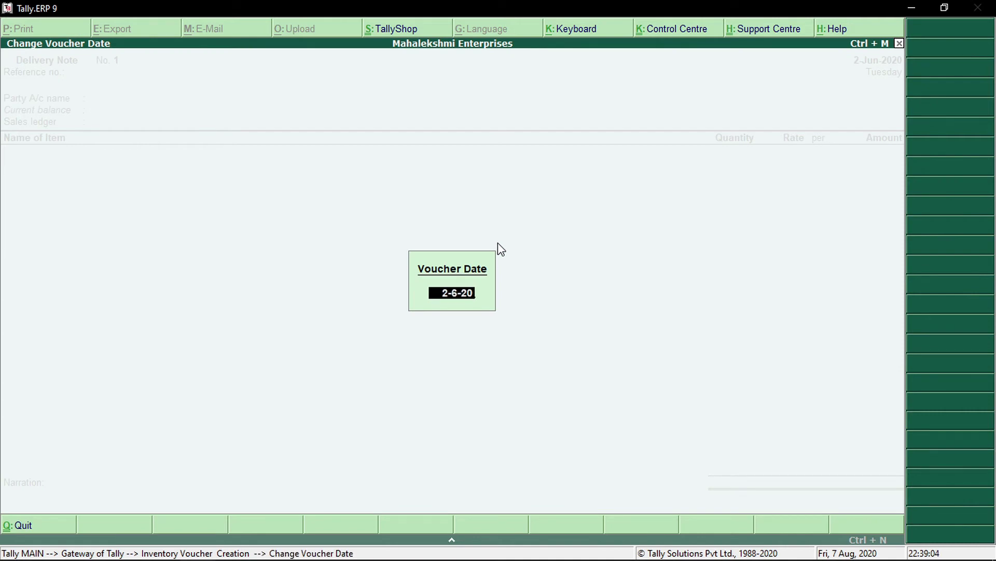
pyautogui.press('Return')
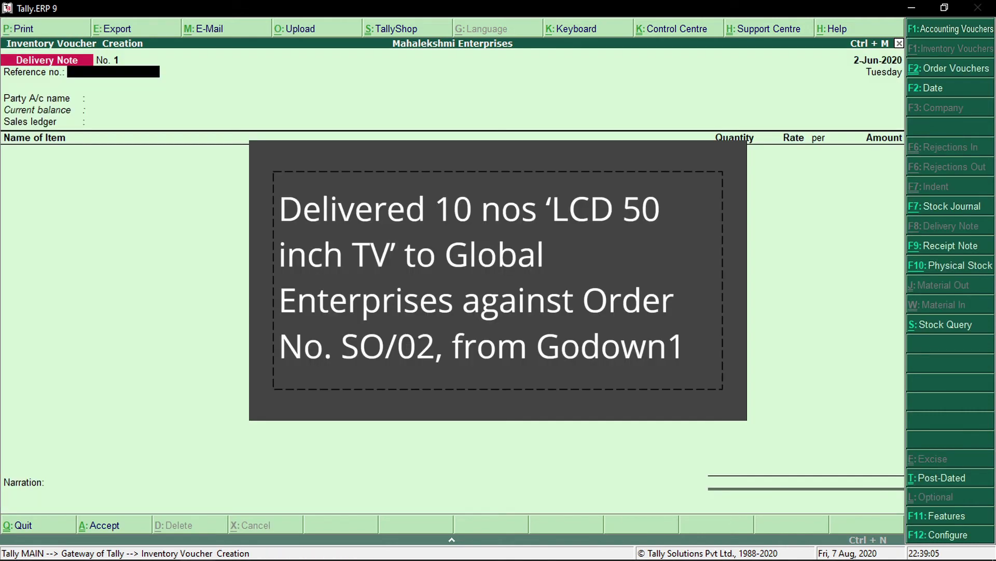
pyautogui.write('dn1')
pyautogui.press('Return')
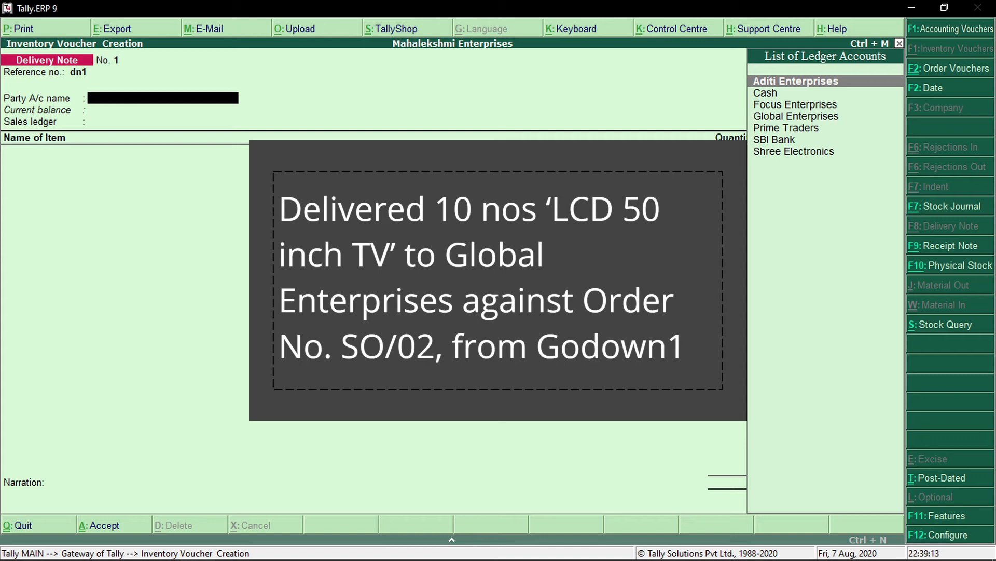
# - Choose Global Enterprises as the party account and link order SO/02 in the party details
pyautogui.press('Down')
pyautogui.press('Down')
pyautogui.press('Down')
pyautogui.press('Return')
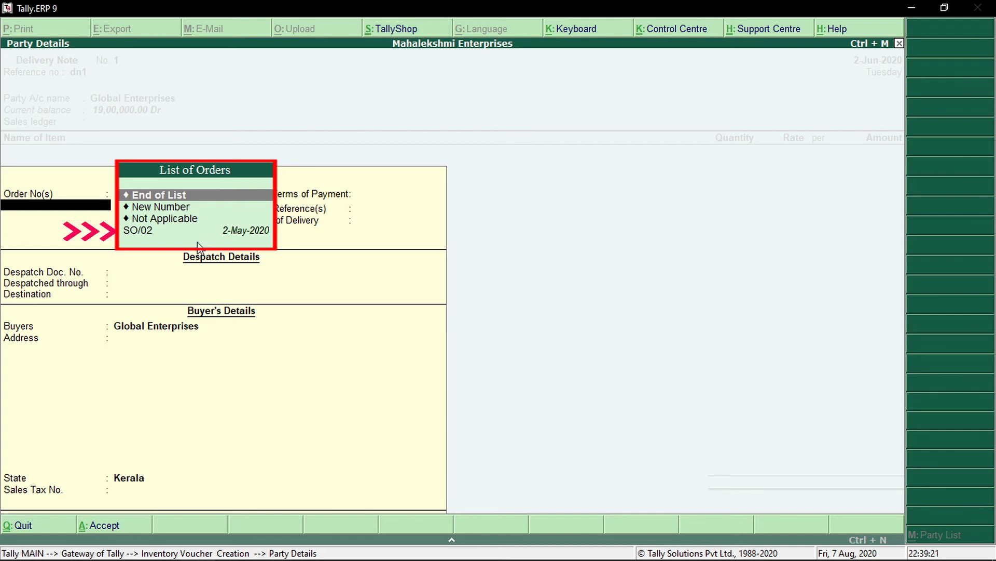
pyautogui.click(132, 230)
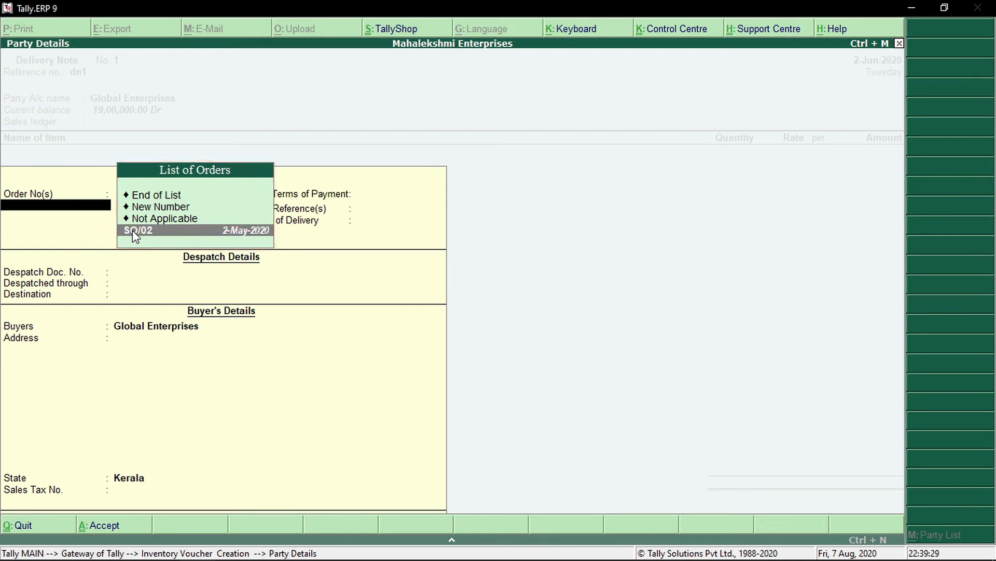
pyautogui.press('Return')
pyautogui.press('Return')
pyautogui.hotkey('ctrl', 'a')
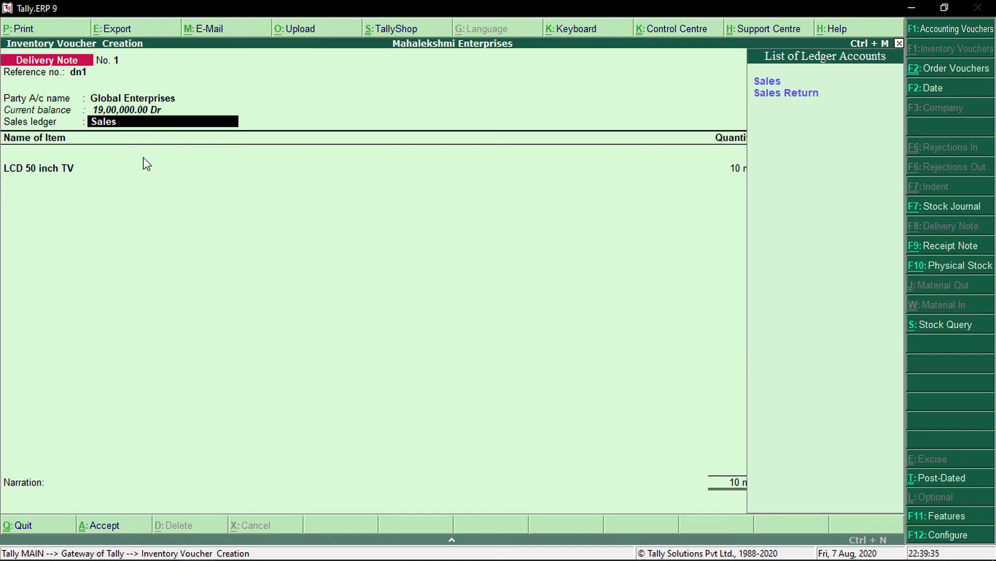
# - Keep the Sales ledger and give the LCD 50 inch TV allocation the new tracking number T2
pyautogui.press('Return')
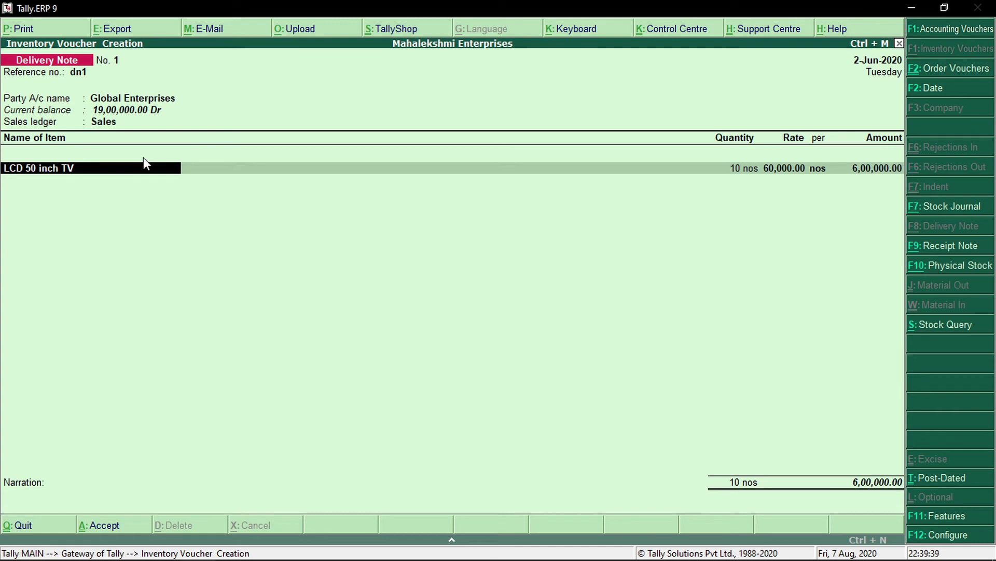
pyautogui.press('Return')
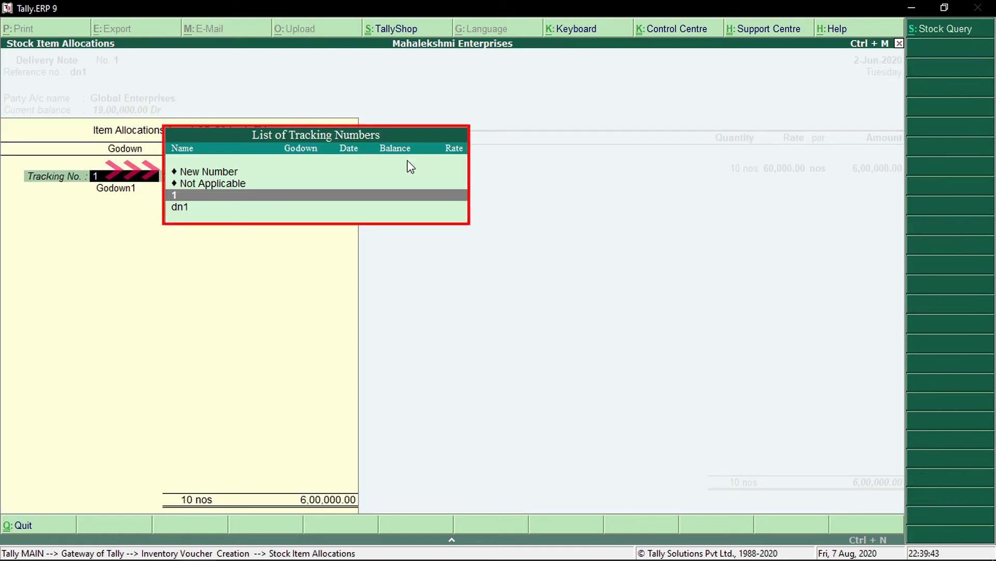
pyautogui.press('Up')
pyautogui.press('Up')
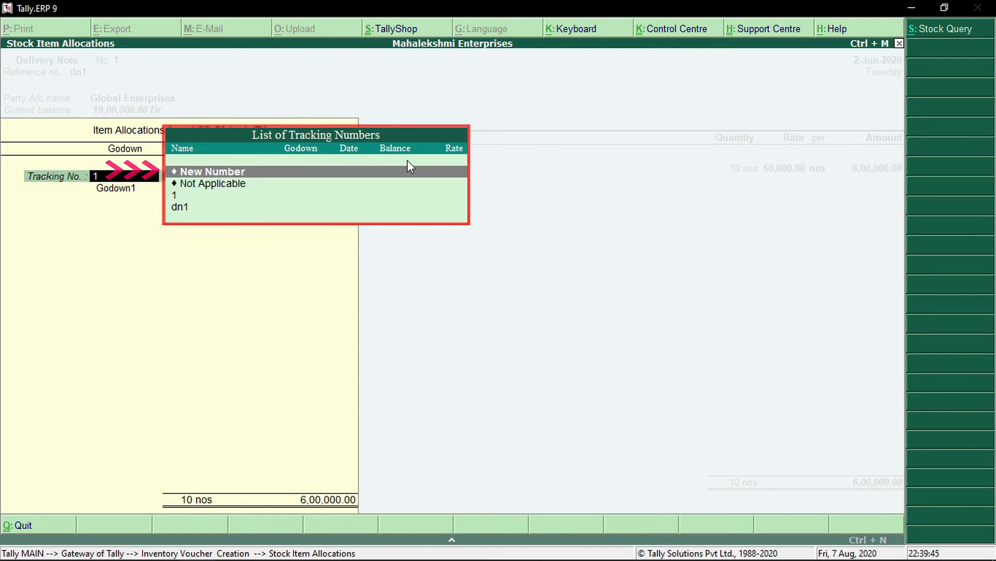
pyautogui.press('Return')
pyautogui.write('T2')
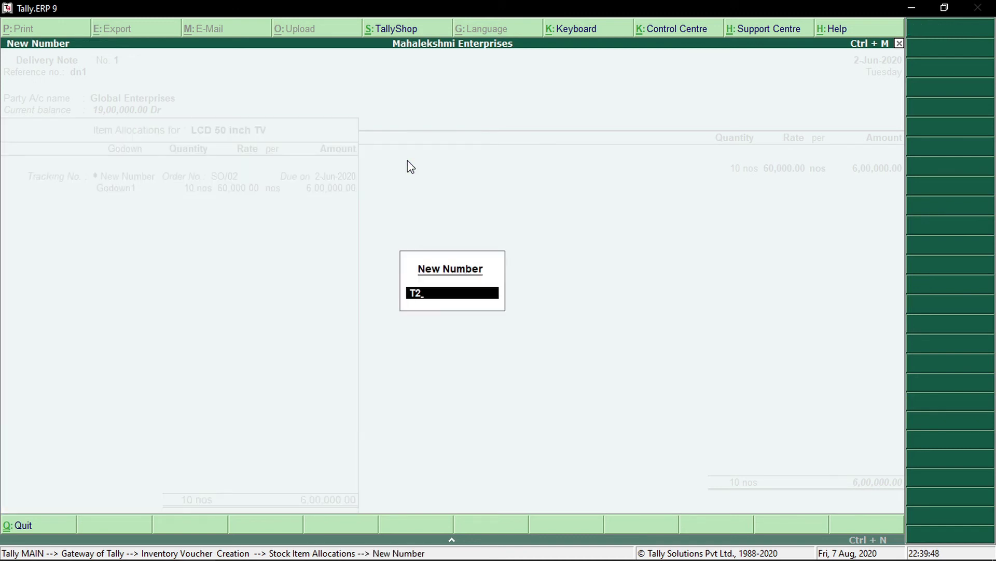
pyautogui.press('Return')
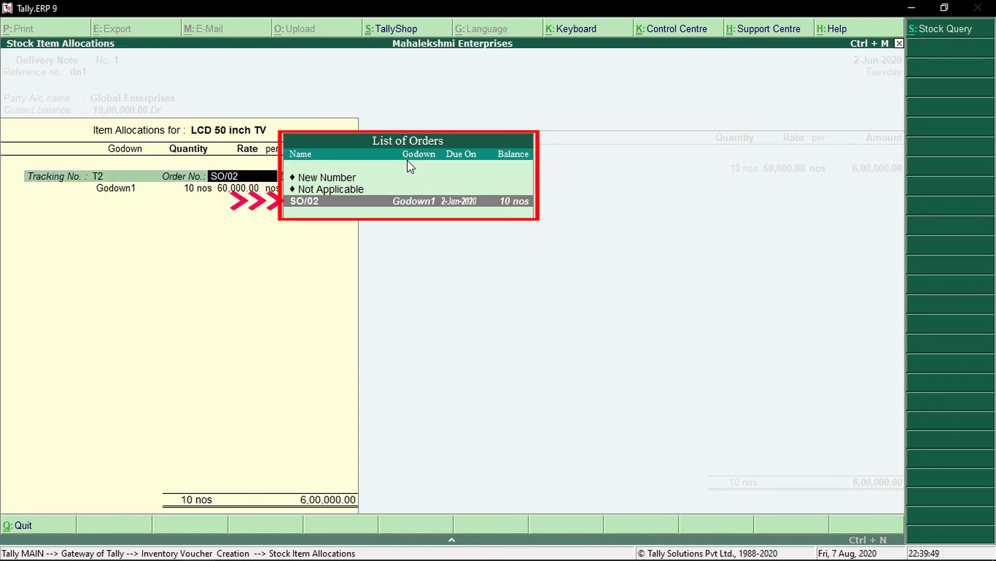
# - Accept the LCD 50 inch TV allocation against order SO/02 from Godown1, 10 nos at 60,000.00, and end the allocation list
pyautogui.press('Return')
pyautogui.press('Return')
pyautogui.press('Return')
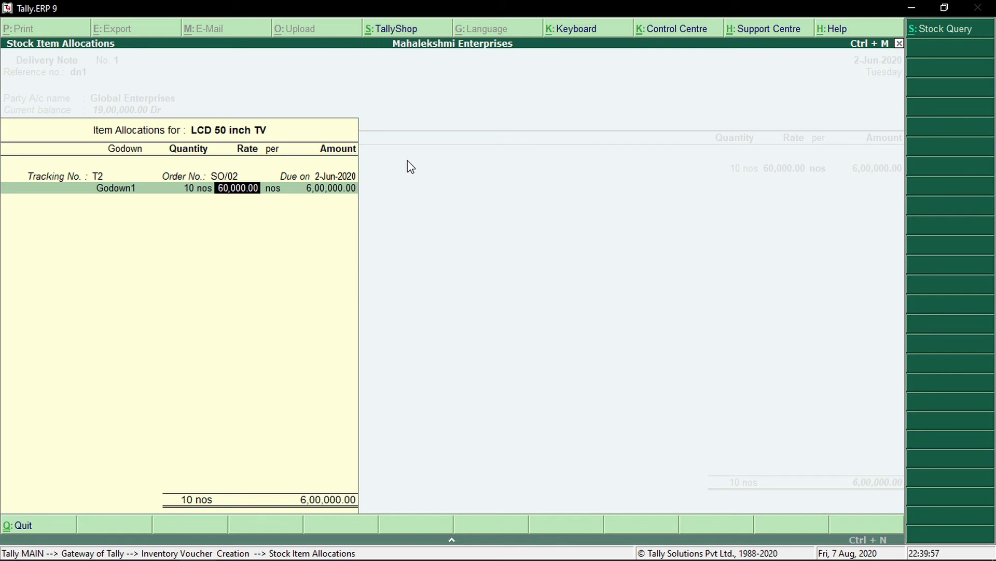
pyautogui.press('Return')
pyautogui.press('Return')
pyautogui.press('Return')
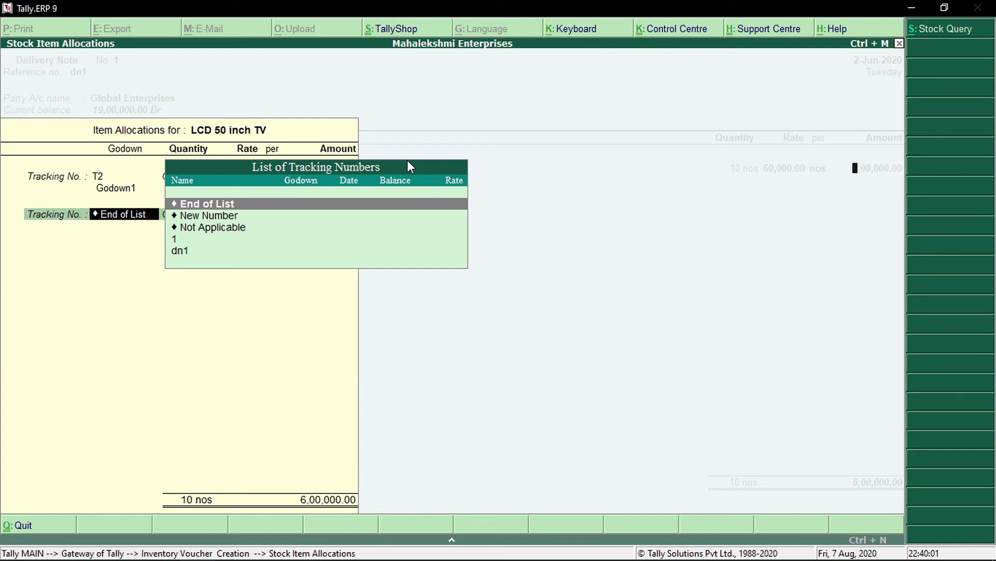
pyautogui.press('Return')
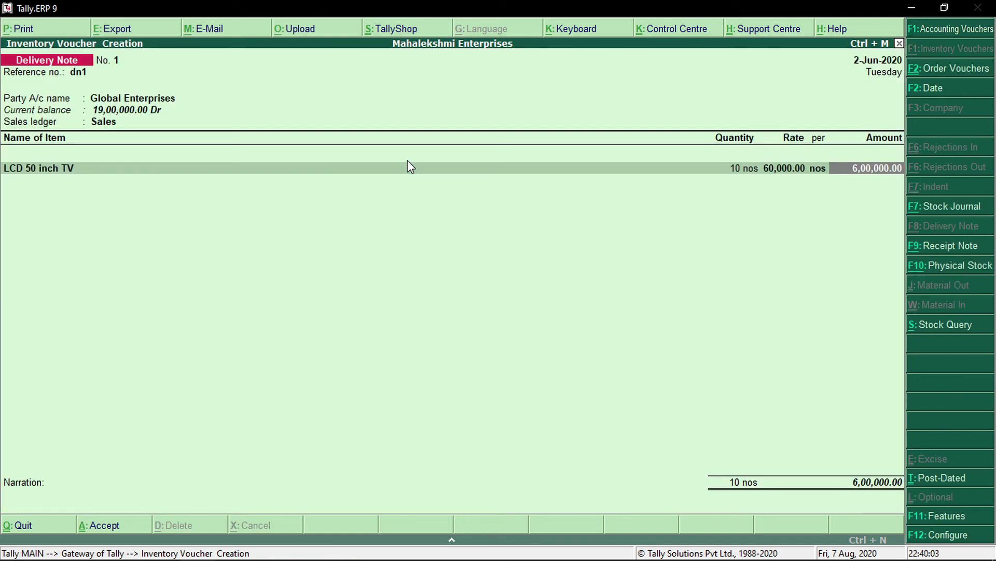
pyautogui.press('Return')
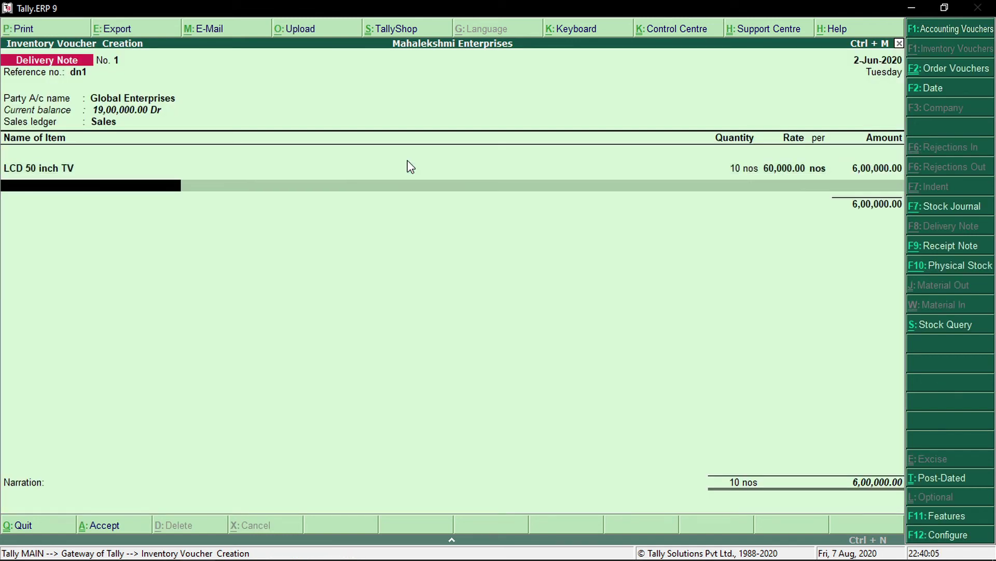
# - End the item list, save the delivery note and leave voucher creation
pyautogui.press('Return')
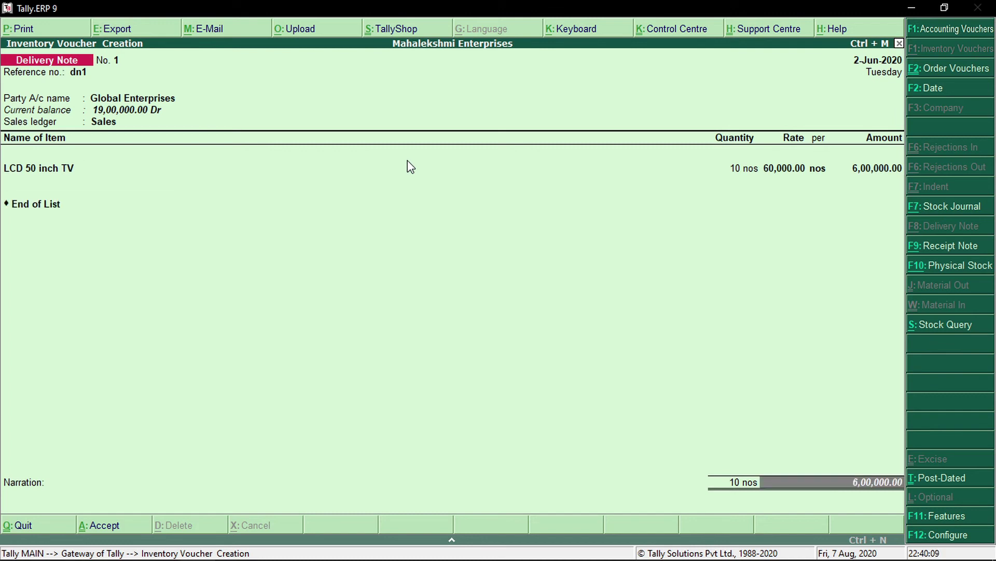
pyautogui.press('Return')
pyautogui.press('Return')
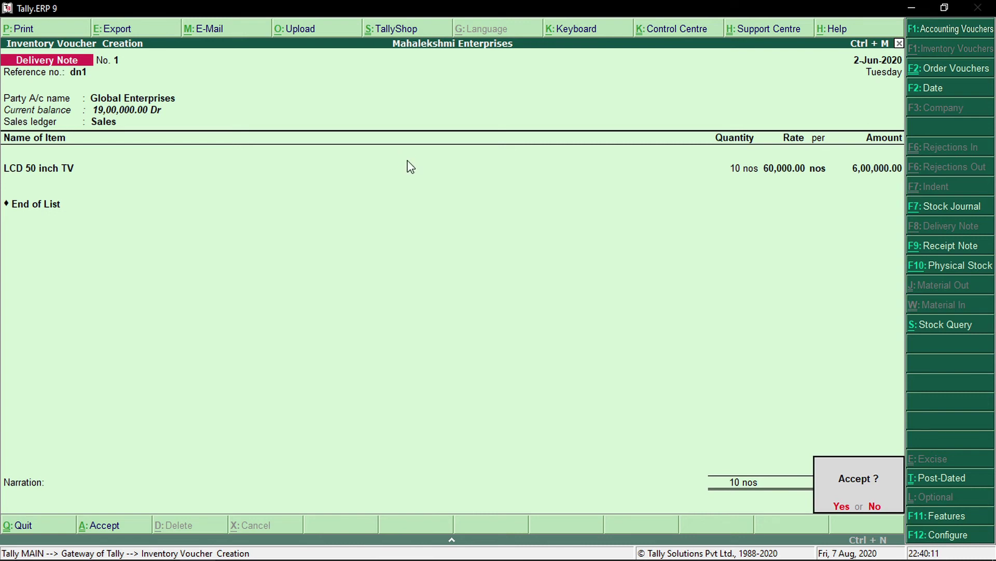
pyautogui.press('Return')
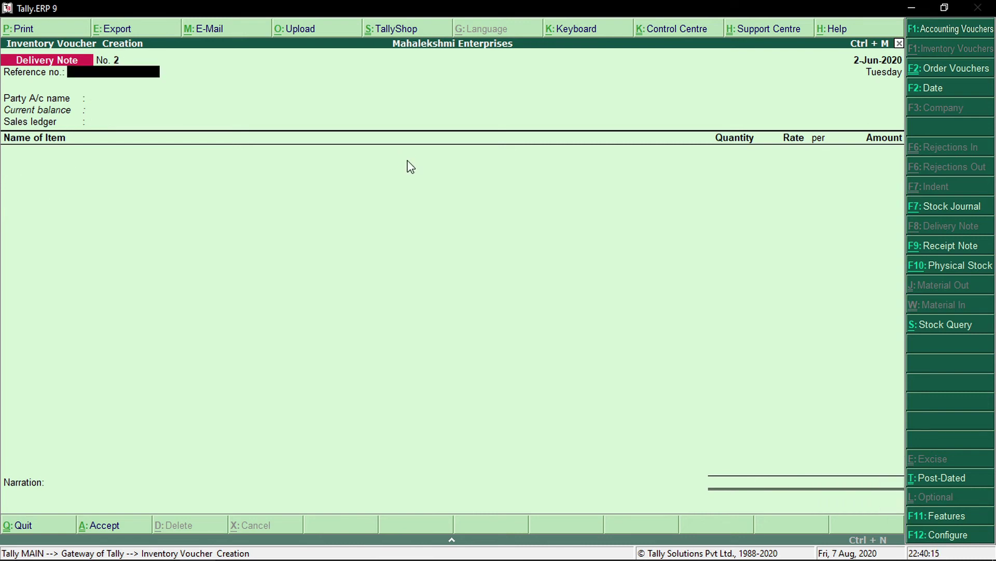
pyautogui.press('Escape')
pyautogui.press('Return')
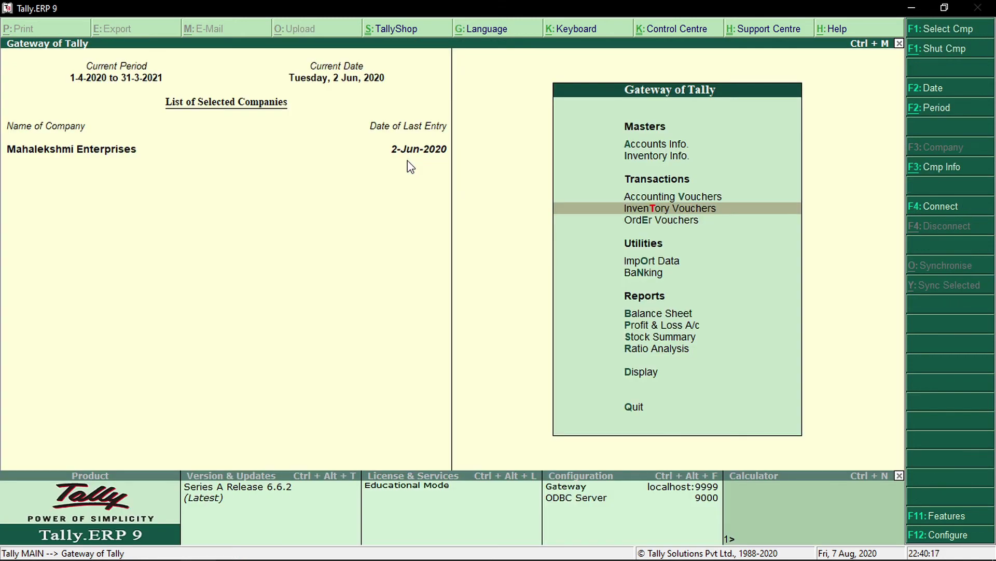
# - Check the closing quantity of LCD 50 inch TV in the Stock Summary's Television group and return to the Gateway of Tally
pyautogui.press('Down')
pyautogui.press('Down')
pyautogui.press('Down')
pyautogui.press('Down')
pyautogui.press('s')
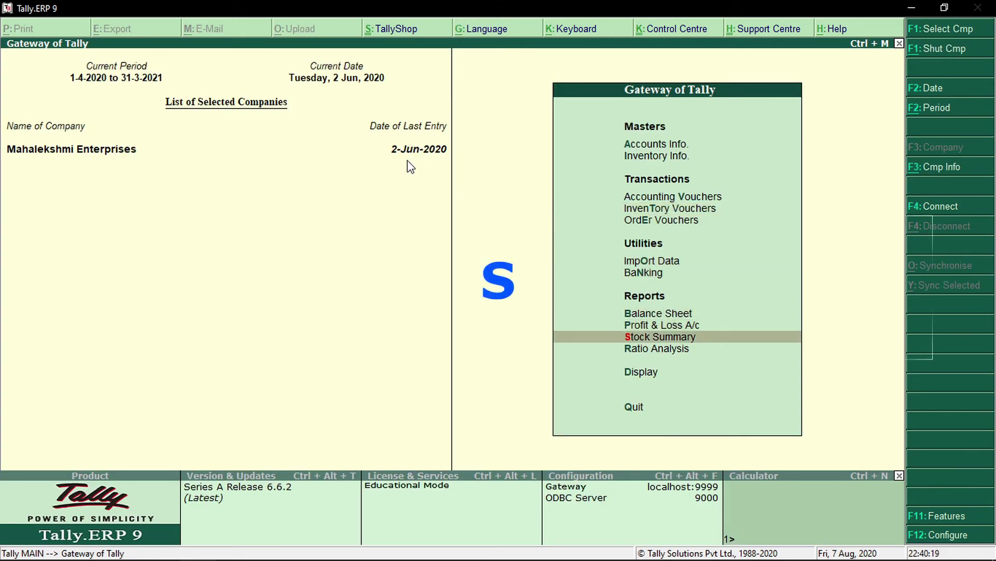
pyautogui.press('Down')
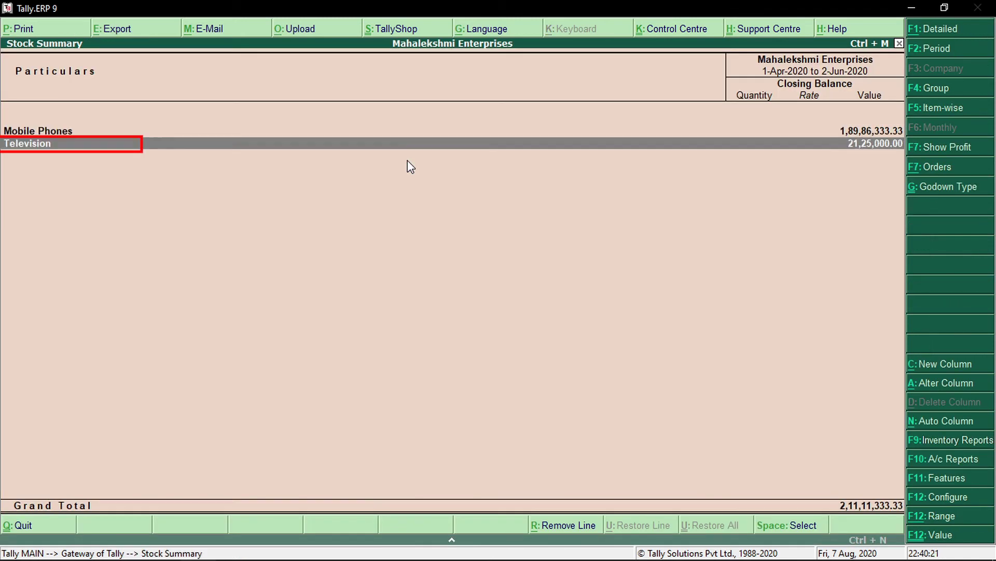
pyautogui.press('Return')
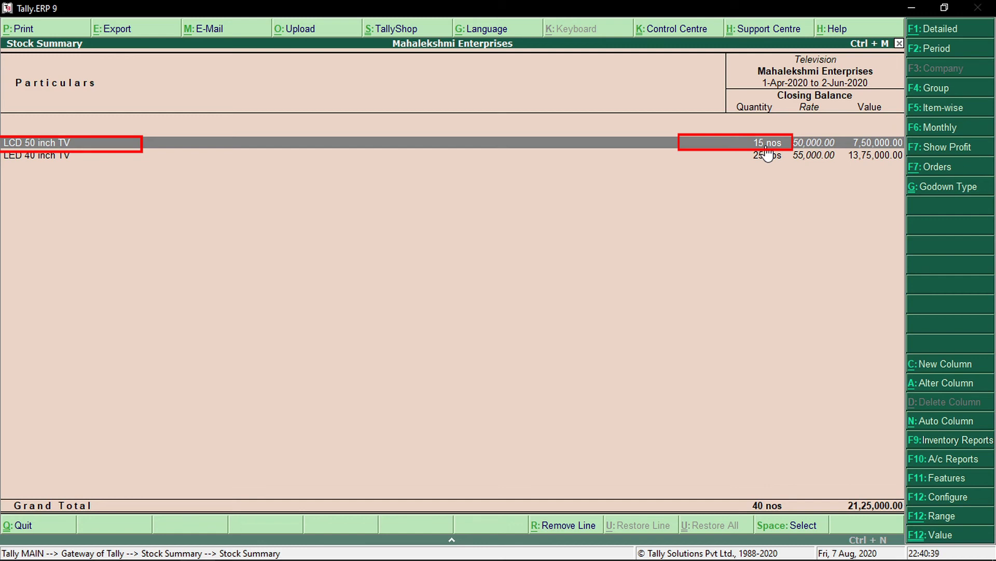
pyautogui.press('Escape')
pyautogui.press('Escape')
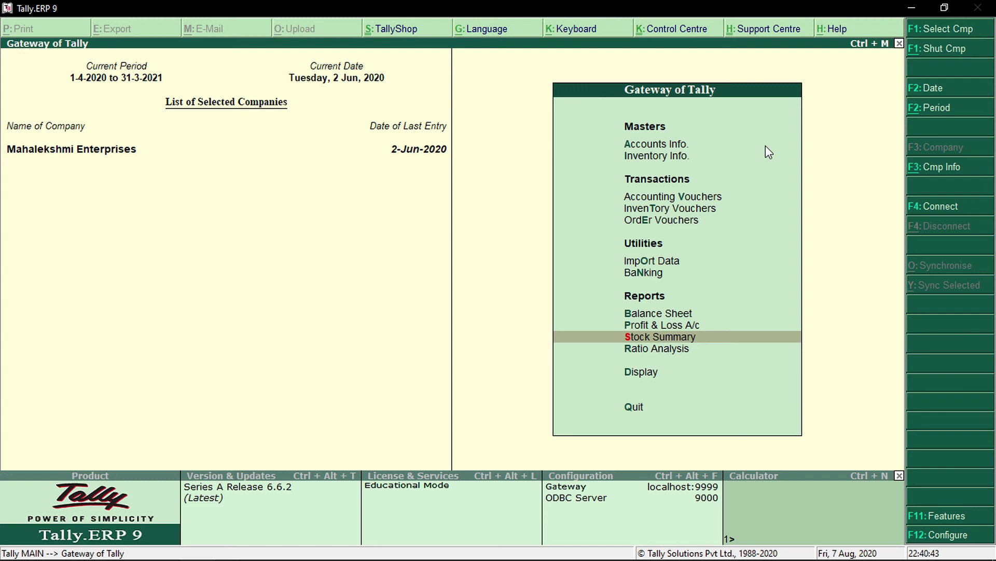
pyautogui.press('Down')
pyautogui.press('Down')
pyautogui.press('Down')
pyautogui.press('Up')
pyautogui.press('d')
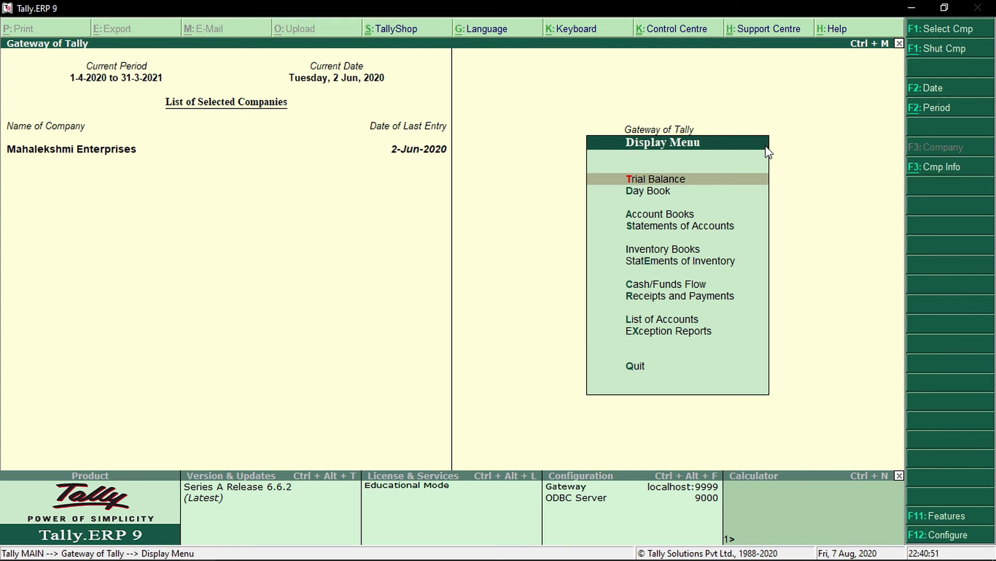
pyautogui.press('Down')
pyautogui.press('Down')
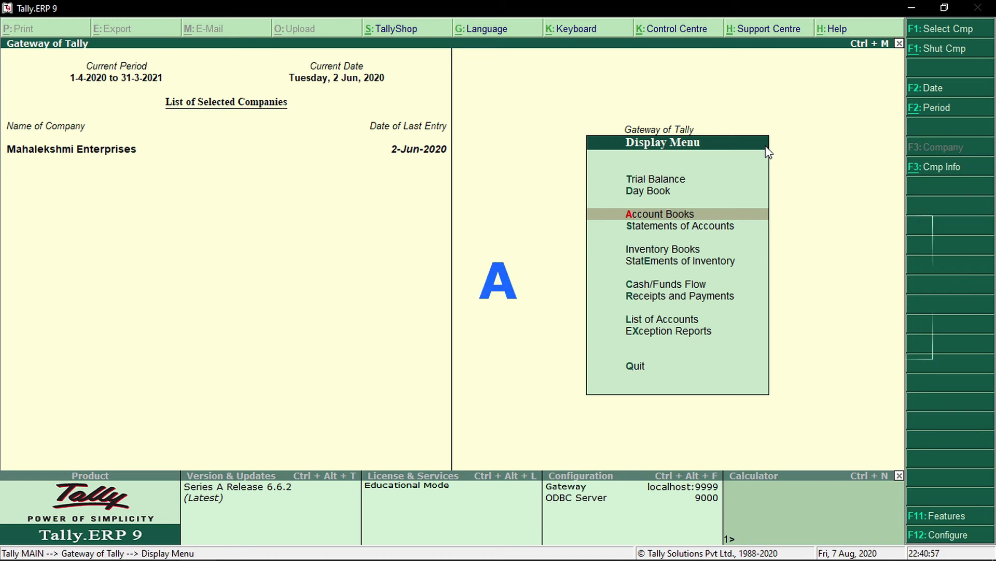
pyautogui.press('Escape')
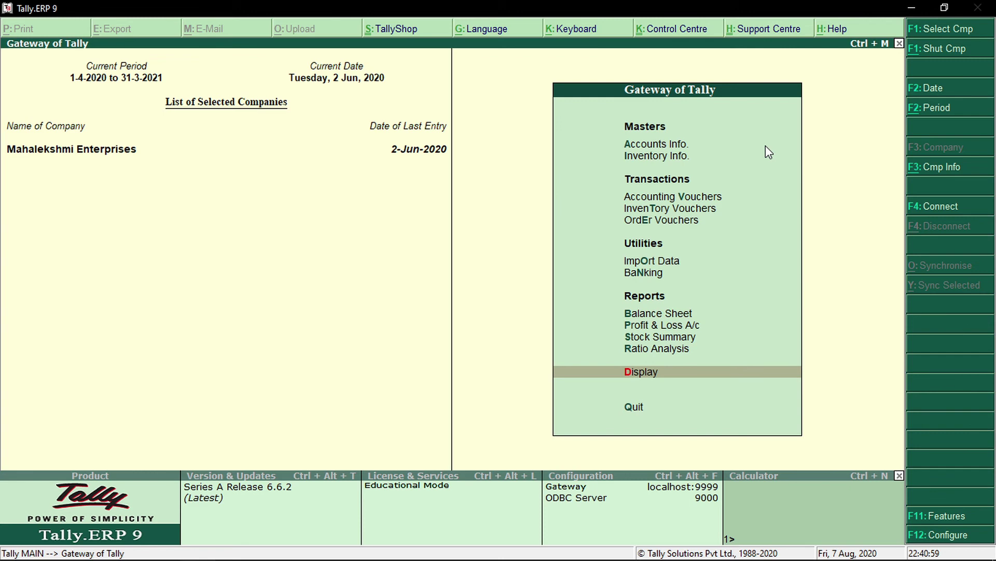
# - Check the closing balance in the Global Enterprises ledger of the Account Books and return to the Gateway of Tally
pyautogui.press('Return')
pyautogui.press('Down')
pyautogui.press('Down')
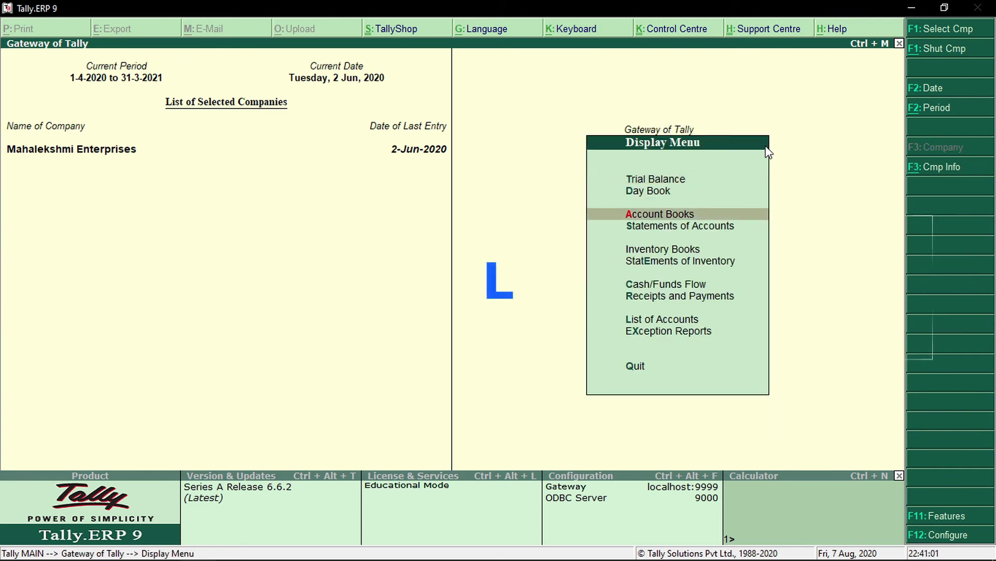
pyautogui.press('Return')
pyautogui.press('Down')
pyautogui.write('G')
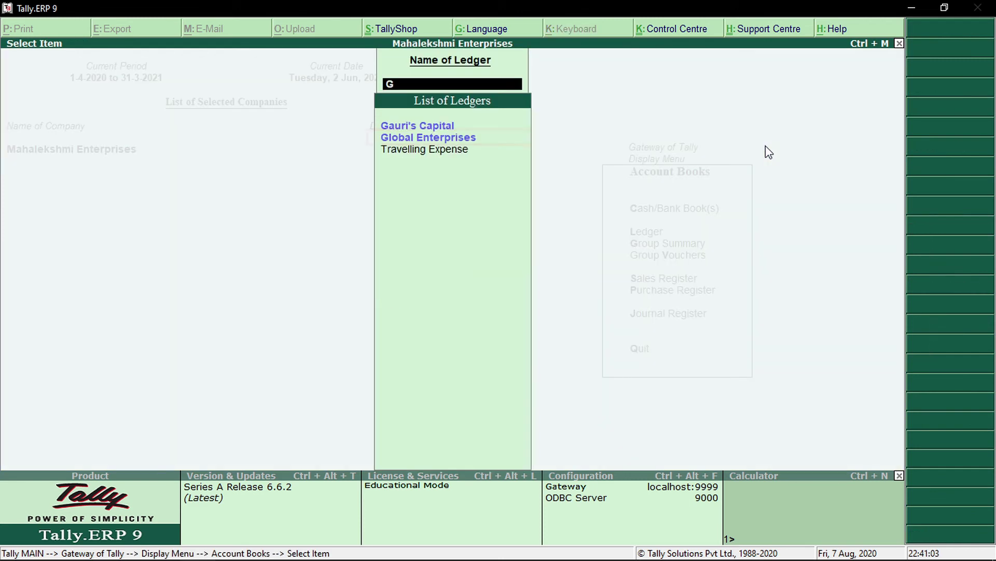
pyautogui.press('Down')
pyautogui.press('Return')
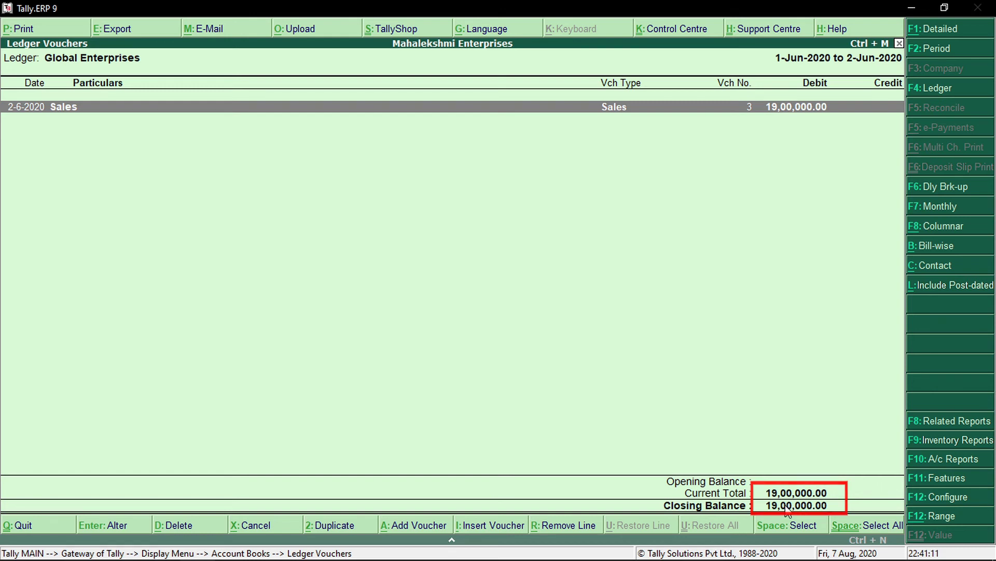
pyautogui.press('Escape')
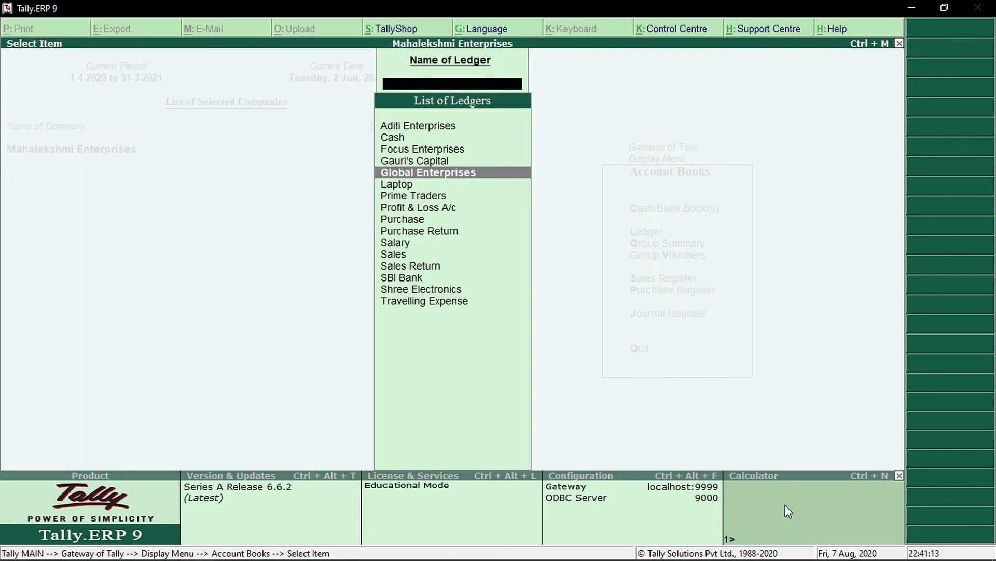
pyautogui.press('Escape')
pyautogui.press('Escape')
pyautogui.press('Escape')
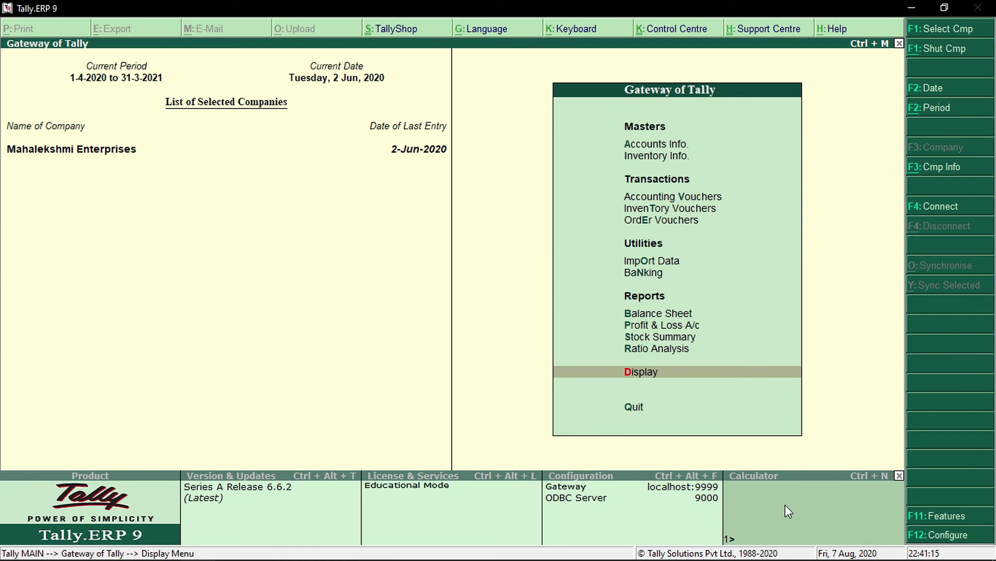
# - Start a new Sales voucher in Accounting Vouchers
pyautogui.press('Up')
pyautogui.press('Up')
pyautogui.press('Up')
pyautogui.press('Up')
pyautogui.press('Up')
pyautogui.press('Up')
pyautogui.press('Up')
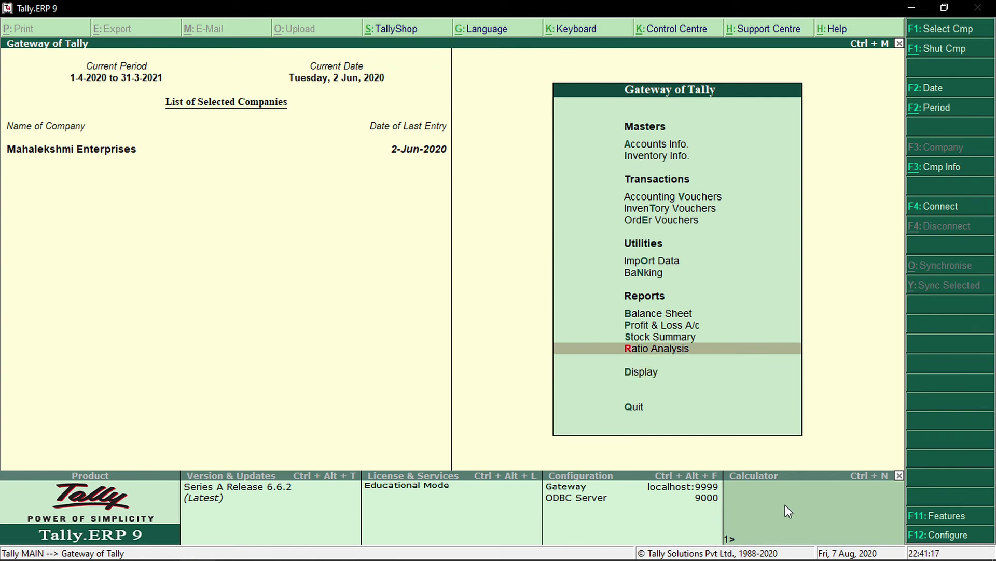
pyautogui.press('Up')
pyautogui.press('Up')
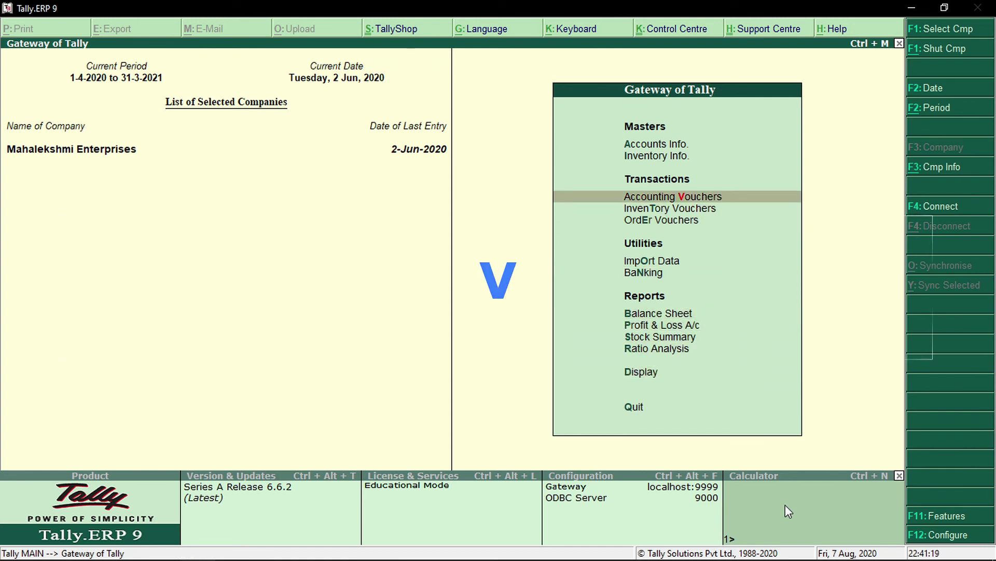
pyautogui.press('Return')
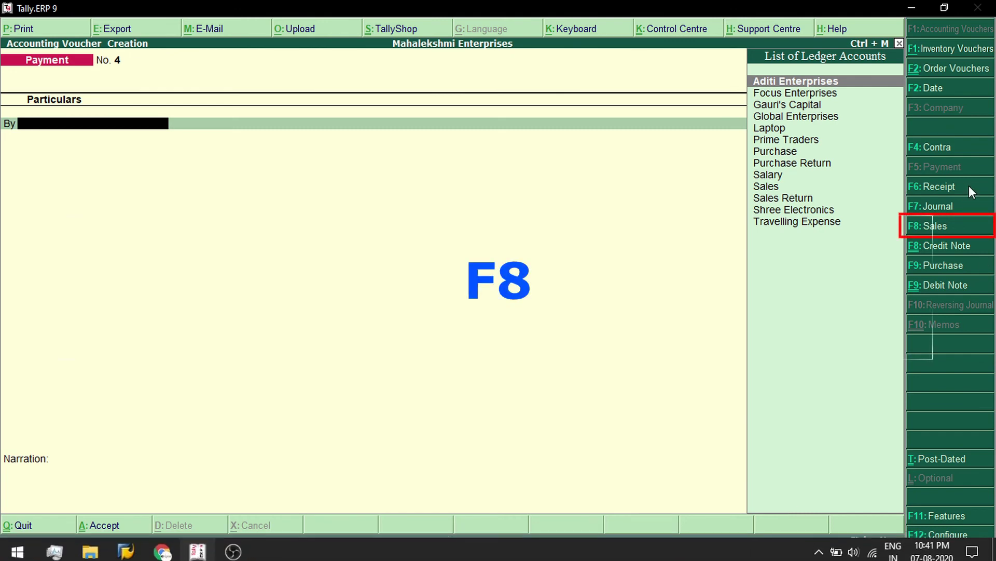
pyautogui.click(935, 227)
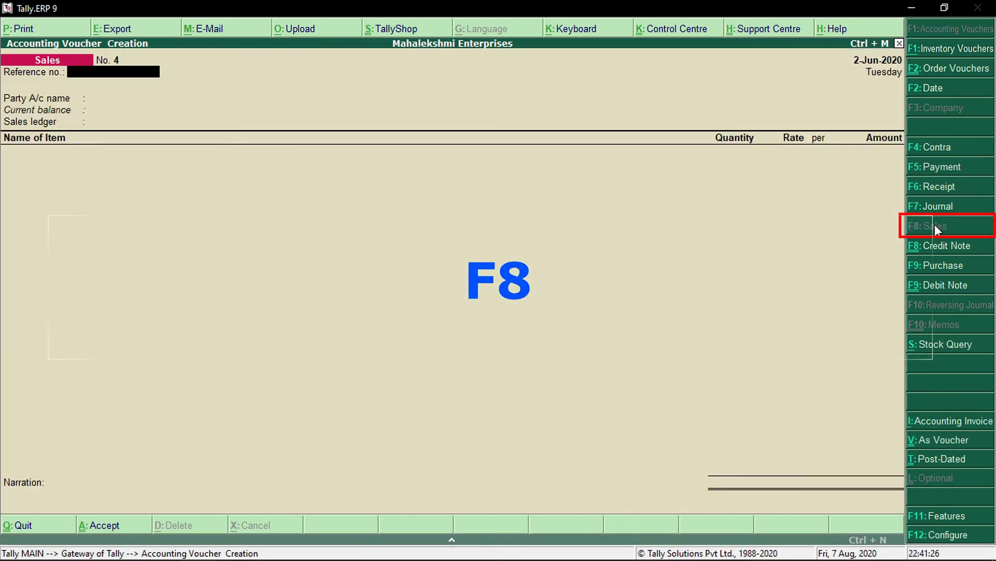
# - Set the sales voucher's date to 2-6-2020 and its reference number to 89
pyautogui.press('F2')
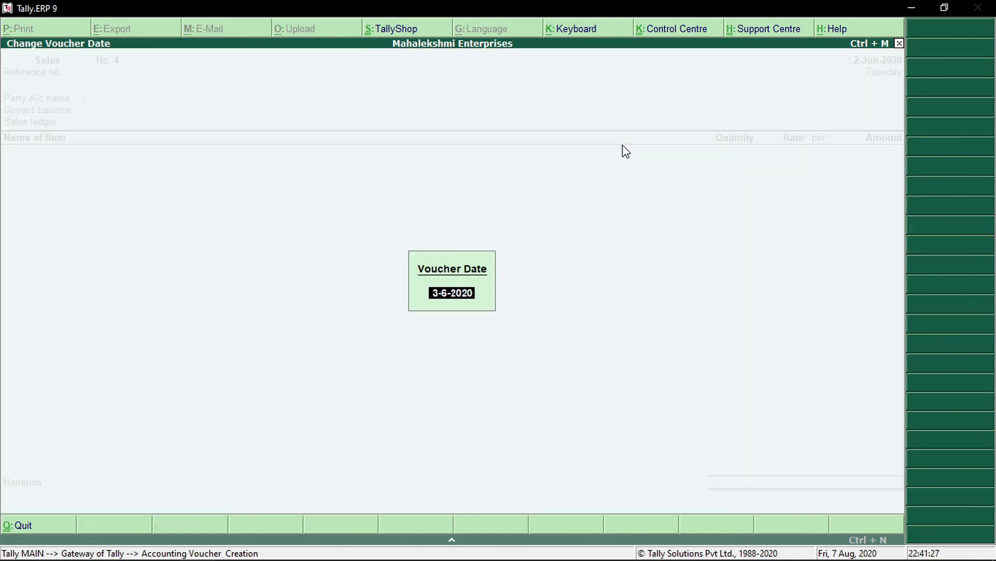
pyautogui.write('2-6')
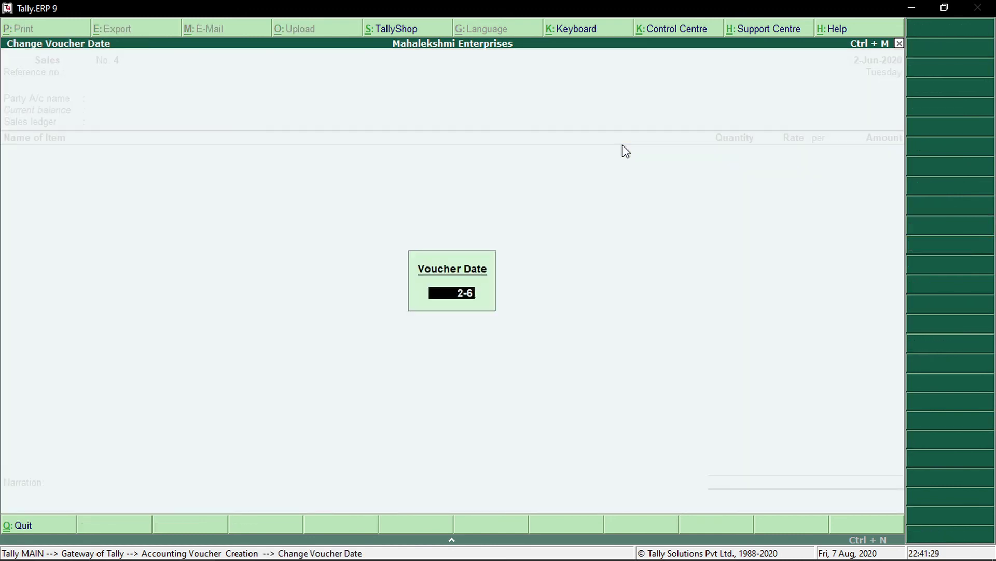
pyautogui.write('-20202')
pyautogui.press('Return')
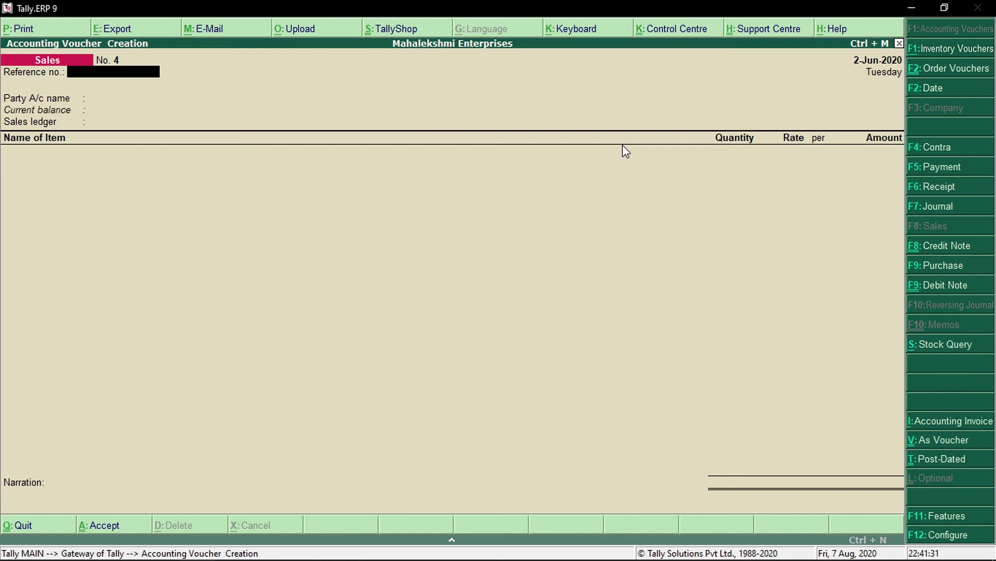
pyautogui.write('89')
pyautogui.press('Return')
# - Choose Global Enterprises as the party account, link delivery note T2 in the party details and accept them
pyautogui.press('Down')
pyautogui.press('Down')
pyautogui.press('Down')
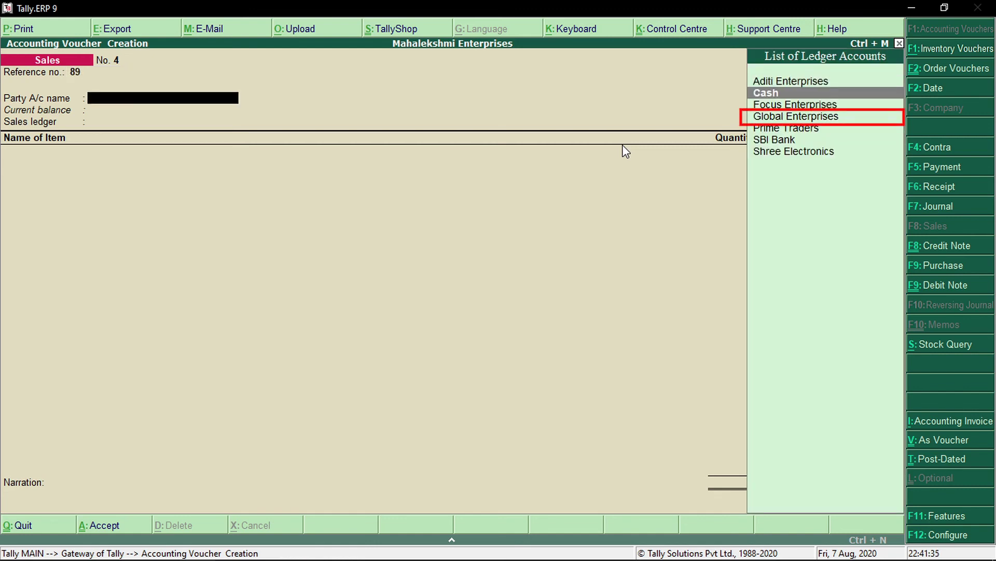
pyautogui.press('Return')
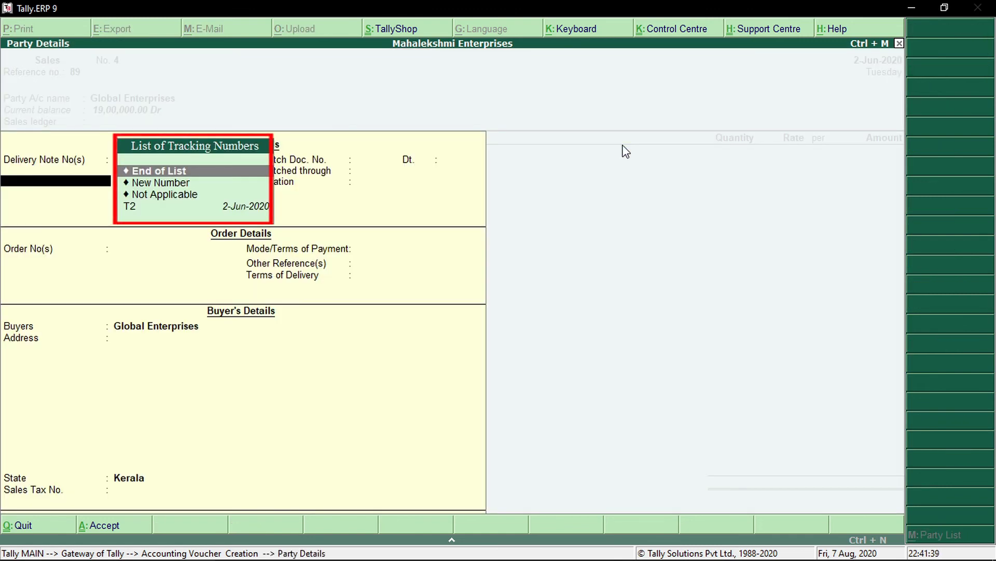
pyautogui.press('Down')
pyautogui.press('Down')
pyautogui.press('Down')
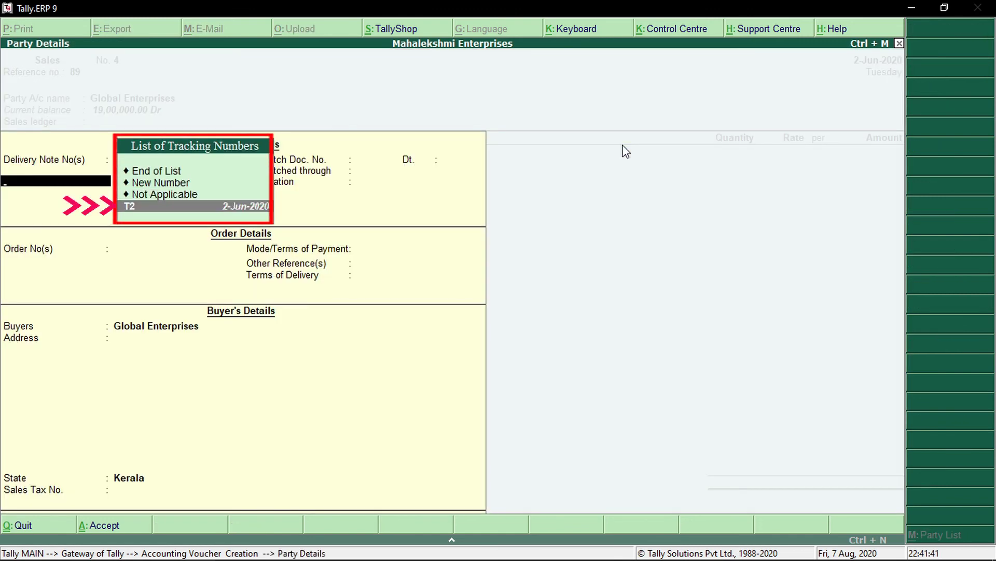
pyautogui.press('Return')
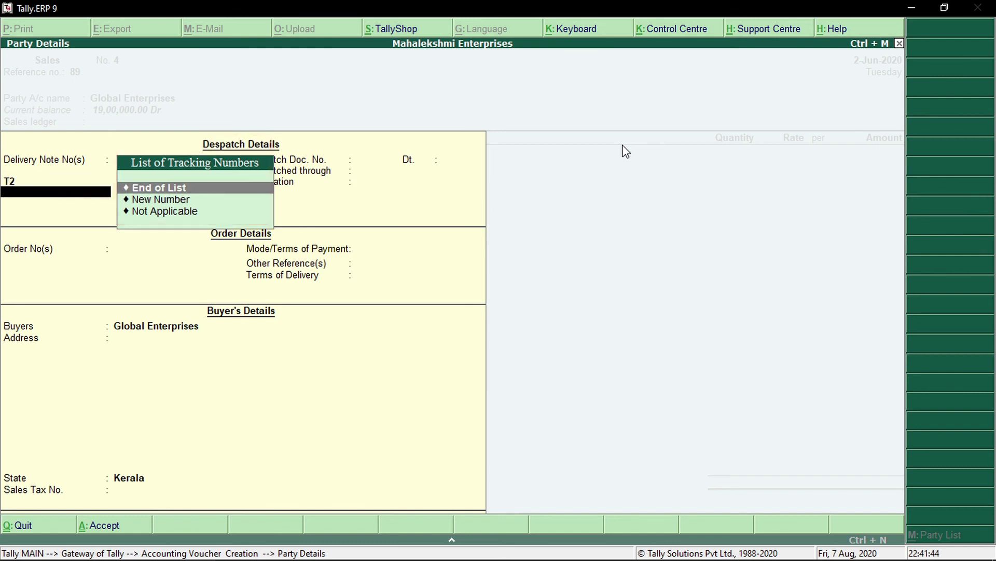
pyautogui.press('Return')
pyautogui.hotkey('ctrl', 'a')
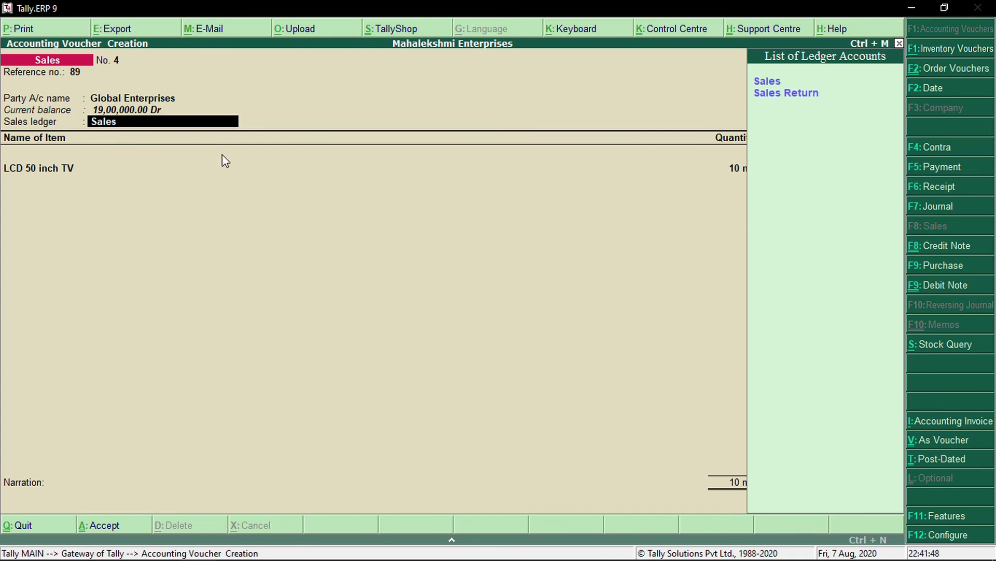
# - Keep the Sales ledger and accept the LCD 50 inch TV allocation with tracking number T2, order SO/02, Godown1, 10 nos at 60,000.00
pyautogui.press('Return')
pyautogui.press('Return')
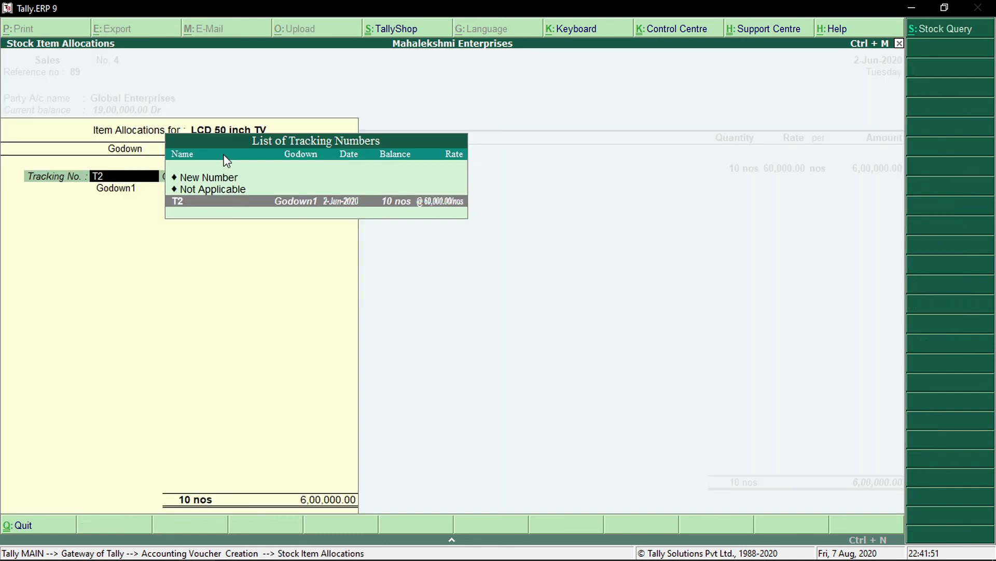
pyautogui.press('Return')
pyautogui.press('Return')
pyautogui.press('Return')
pyautogui.press('Return')
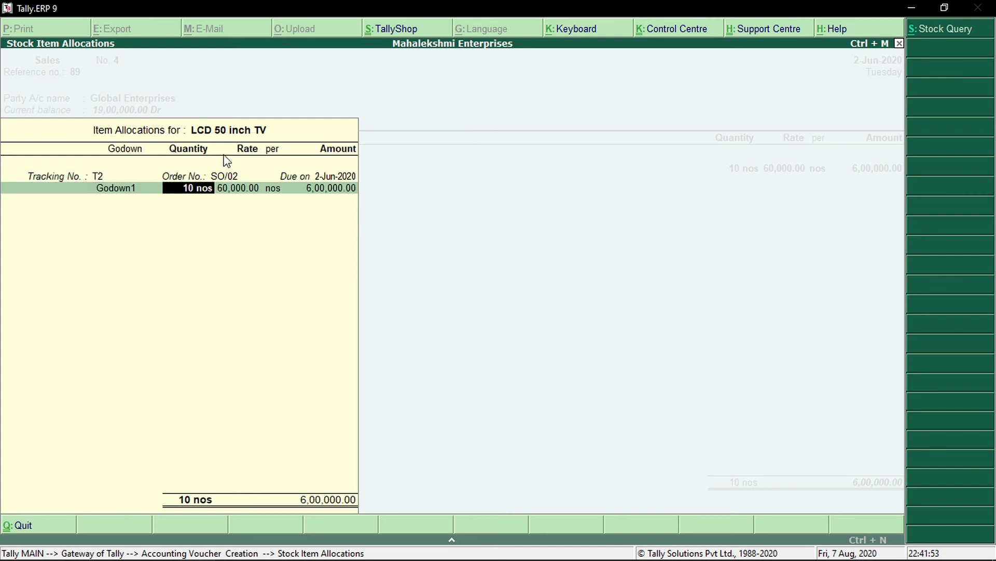
pyautogui.press('Return')
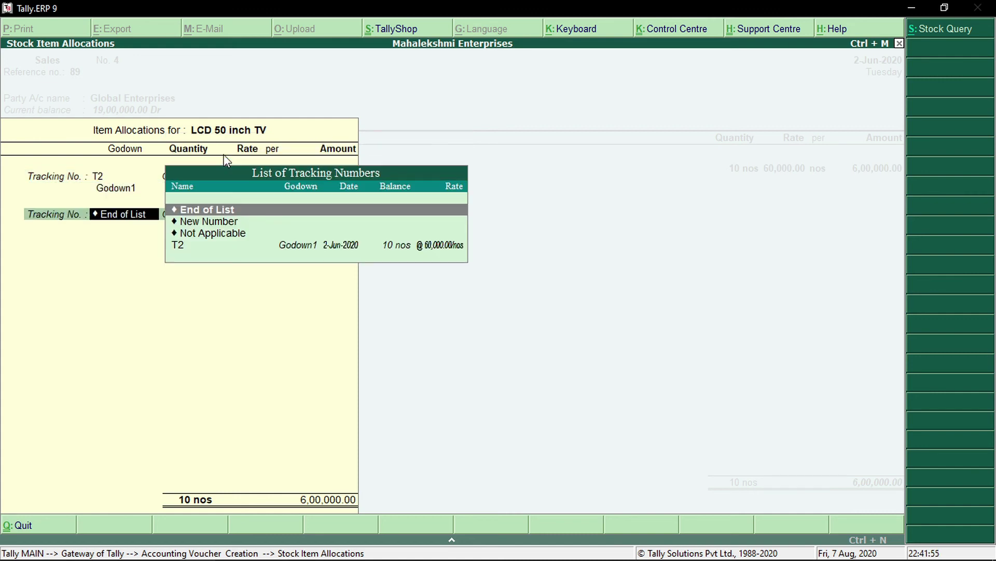
pyautogui.press('Return')
pyautogui.press('Return')
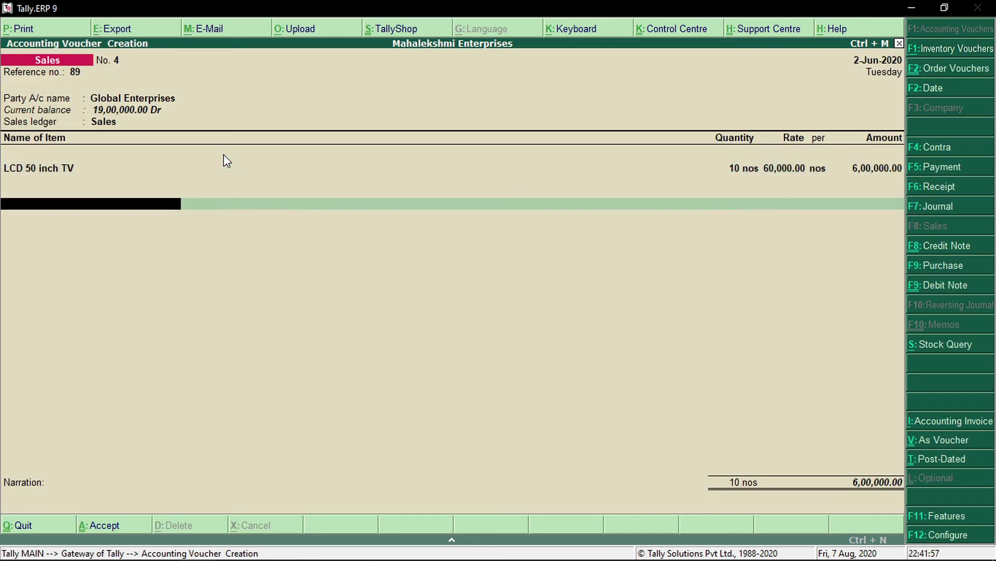
# - End the item list and accept the bill-wise details as New Ref 4 for 6,00,000.00 Dr
pyautogui.press('Return')
pyautogui.press('Return')
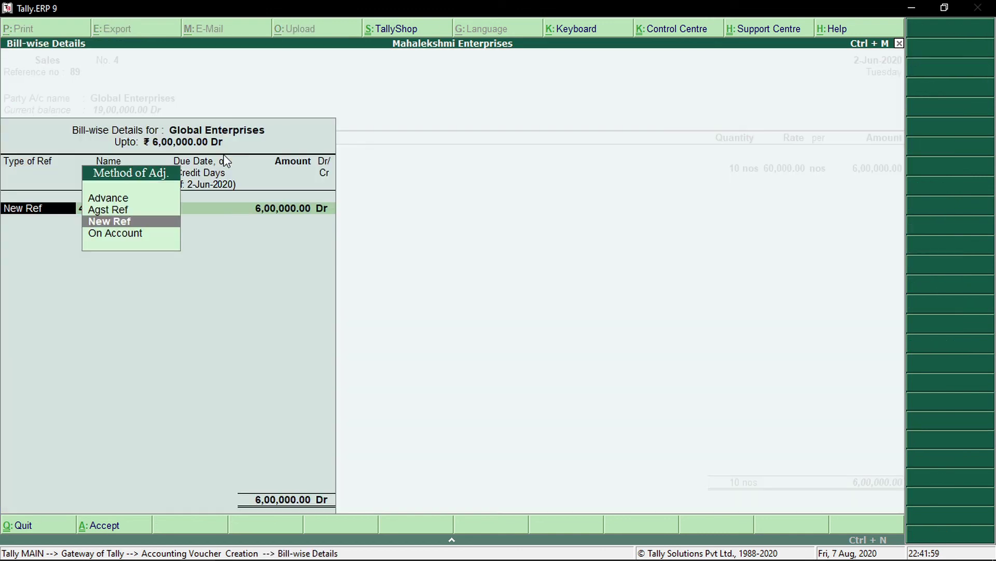
pyautogui.press('Return')
pyautogui.press('Return')
pyautogui.press('Return')
pyautogui.press('Return')
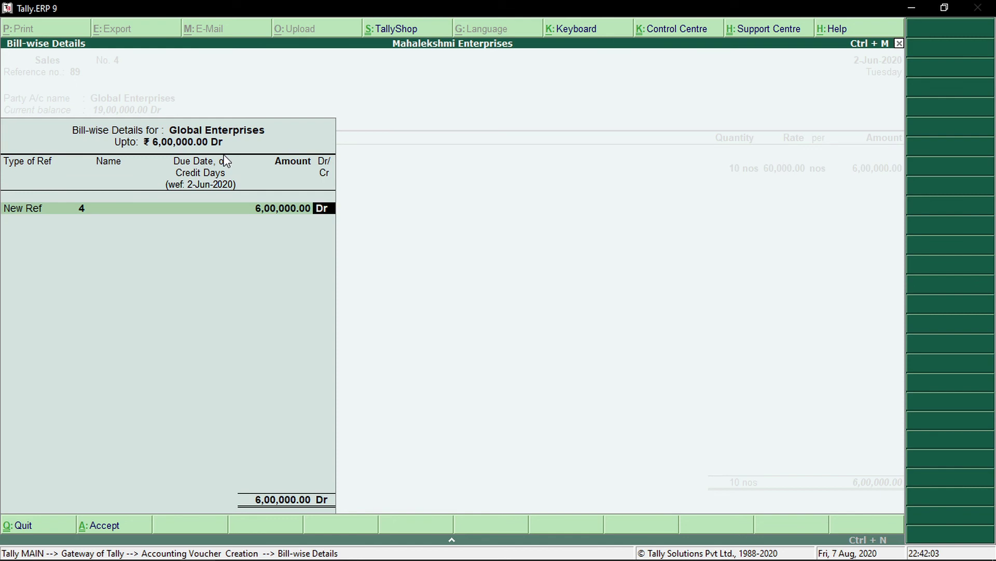
pyautogui.press('Return')
pyautogui.press('Return')
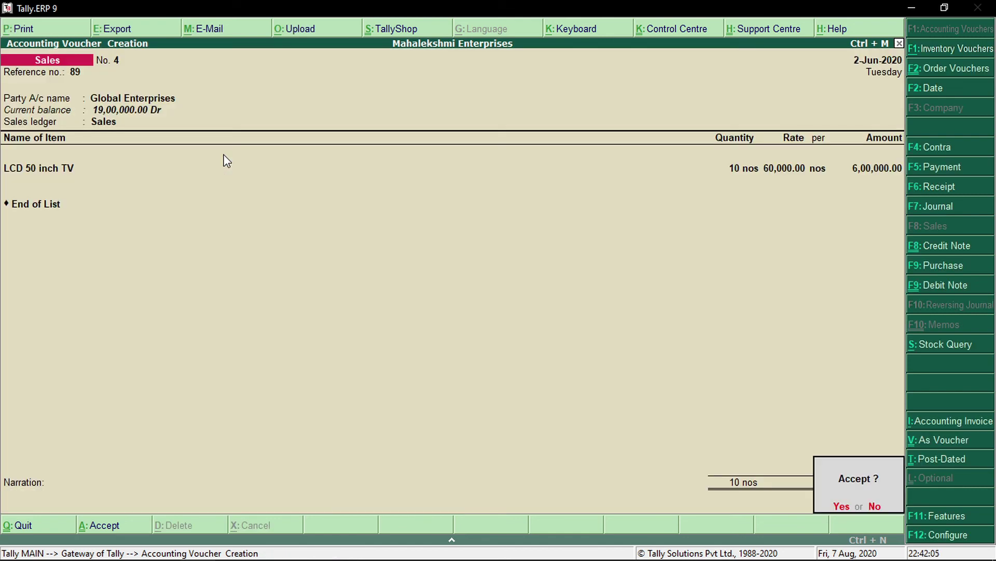
# - Save the Global Enterprises sales voucher and leave voucher creation
pyautogui.press('Return')
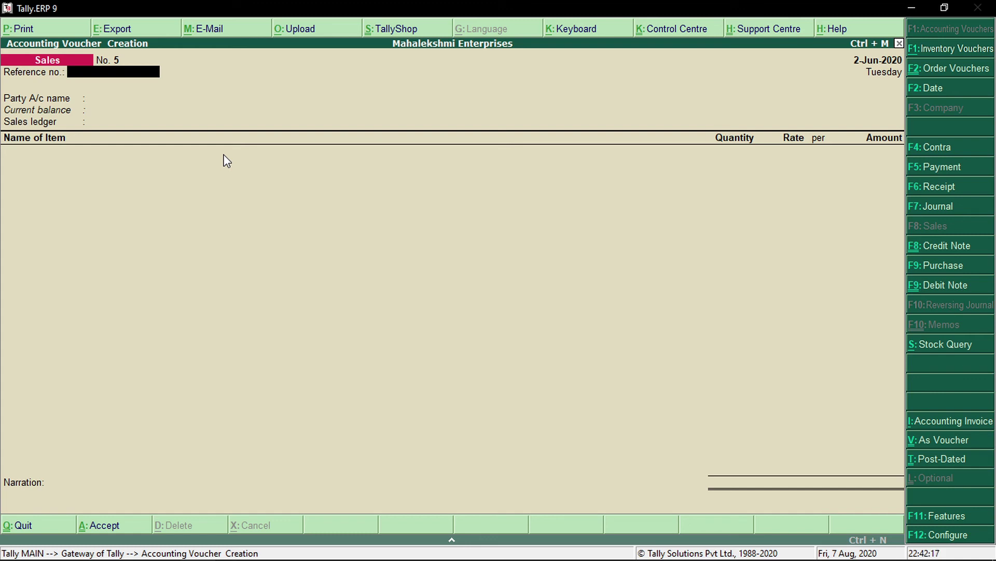
pyautogui.press('Escape')
pyautogui.press('y')
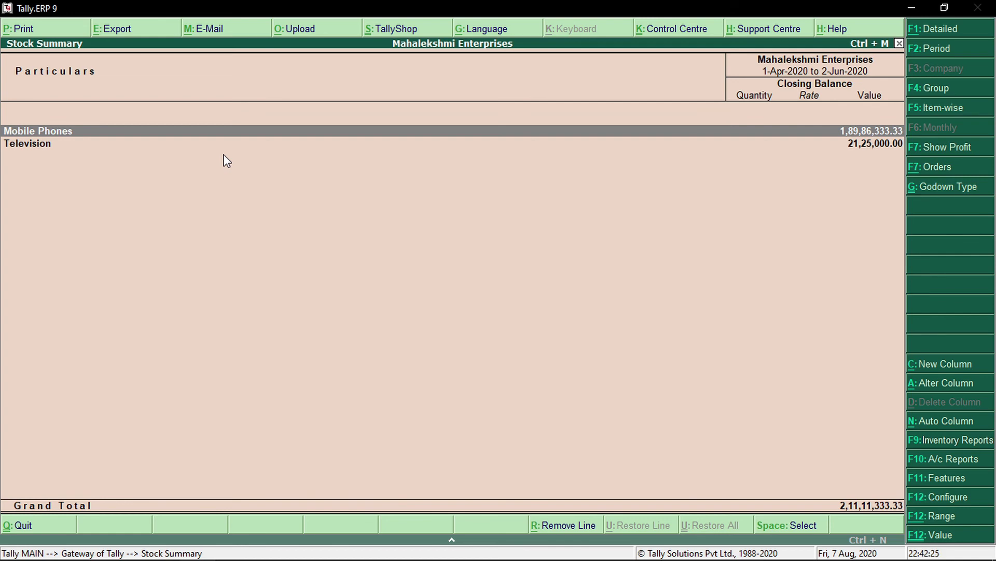
# - Check the LCD 50 inch TV closing stock within the Television group of the Stock Summary and return to the Gateway of Tally
pyautogui.press('Down')
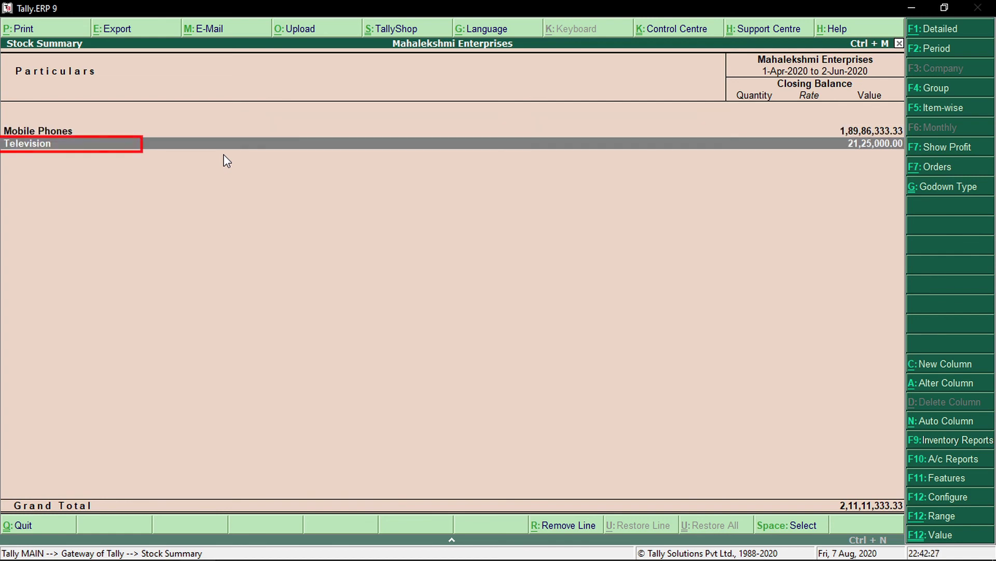
pyautogui.press('Return')
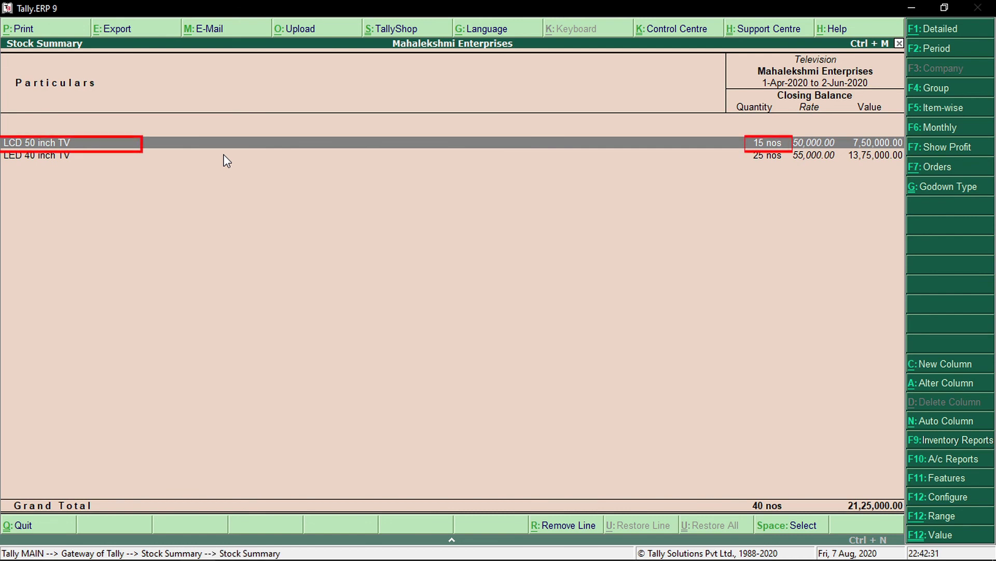
pyautogui.press('Escape')
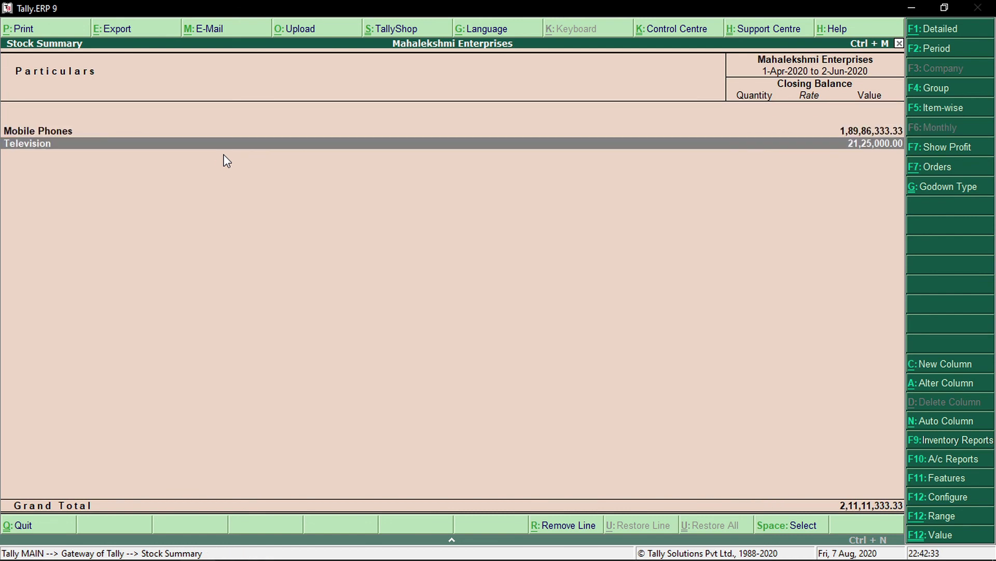
pyautogui.press('Escape')
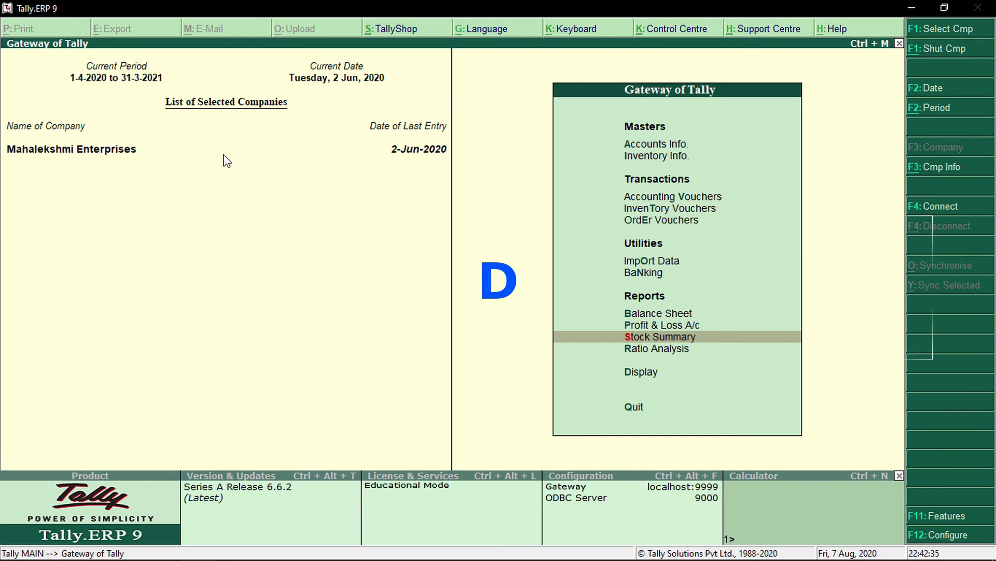
# - Review the Global Enterprises ledger vouchers and closing balance in the account books, and return to the Display Menu
pyautogui.press('Down')
pyautogui.press('Down')
pyautogui.press('Return')
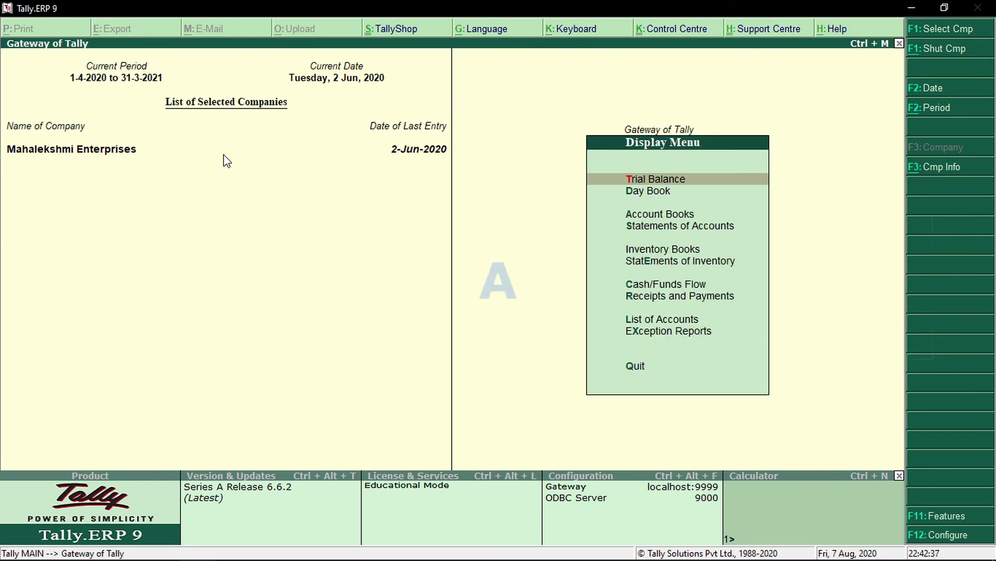
pyautogui.press('a')
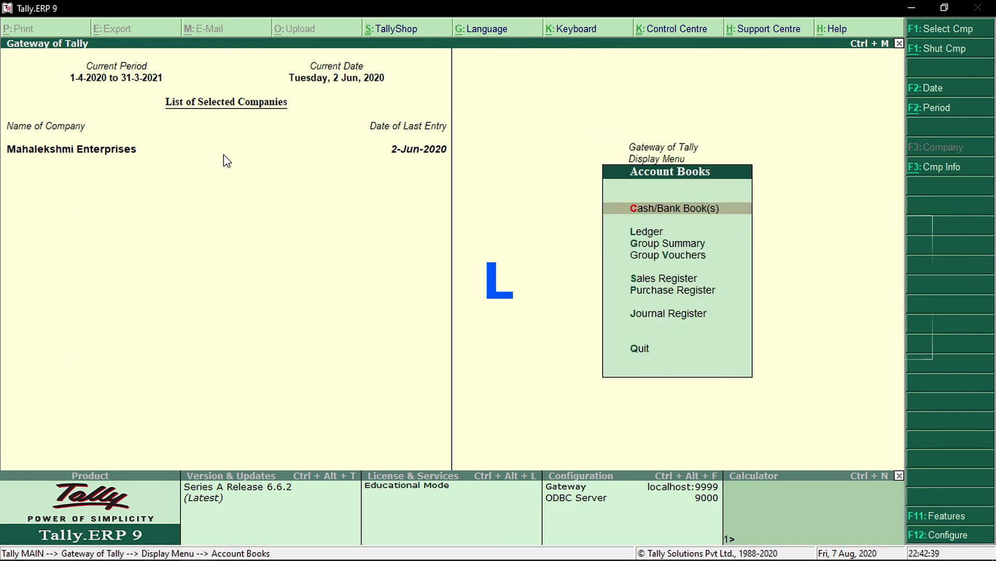
pyautogui.press('l')
pyautogui.press('Down')
pyautogui.press('Down')
pyautogui.press('Down')
pyautogui.press('Down')
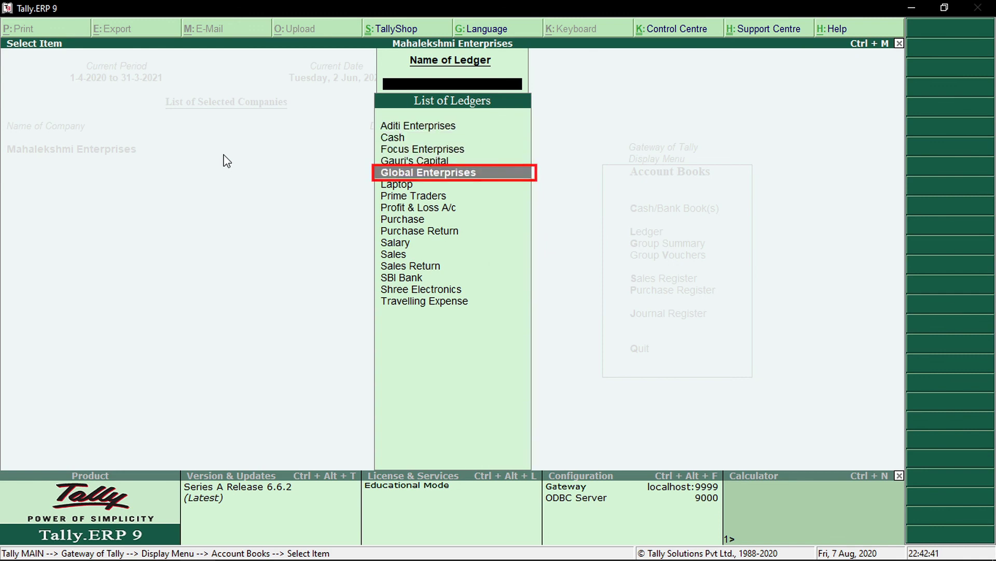
pyautogui.press('Return')
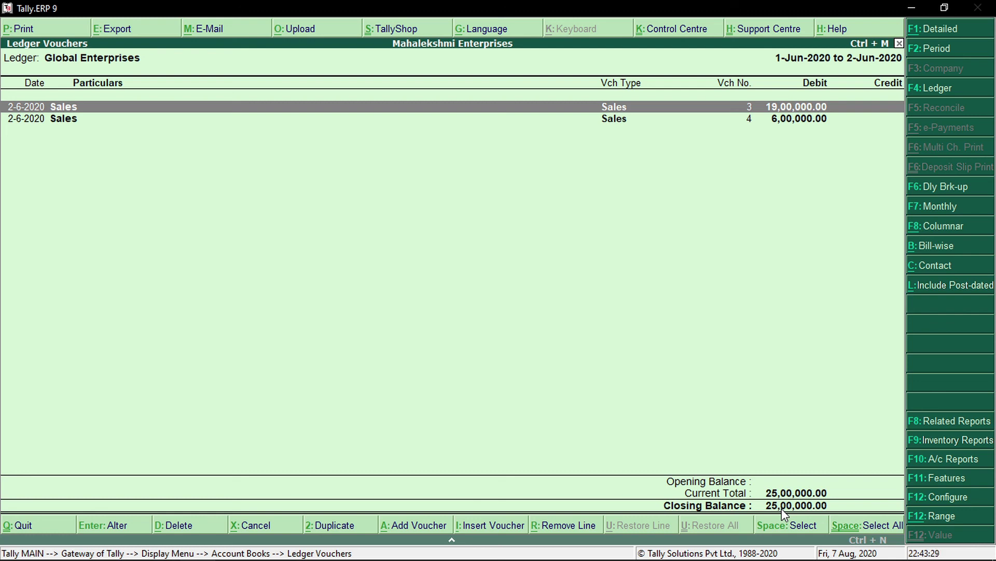
pyautogui.press('Escape')
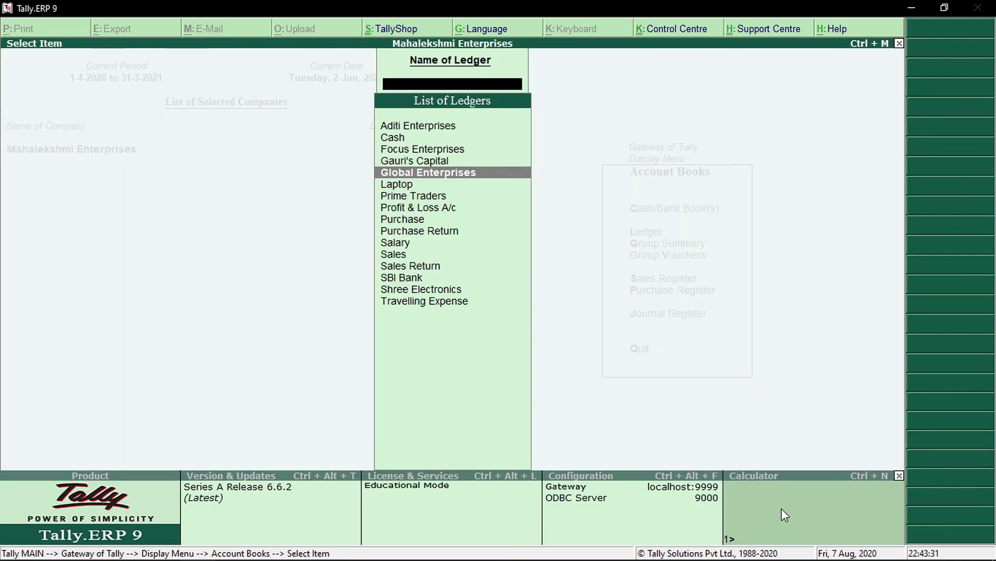
pyautogui.press('Escape')
pyautogui.press('Escape')
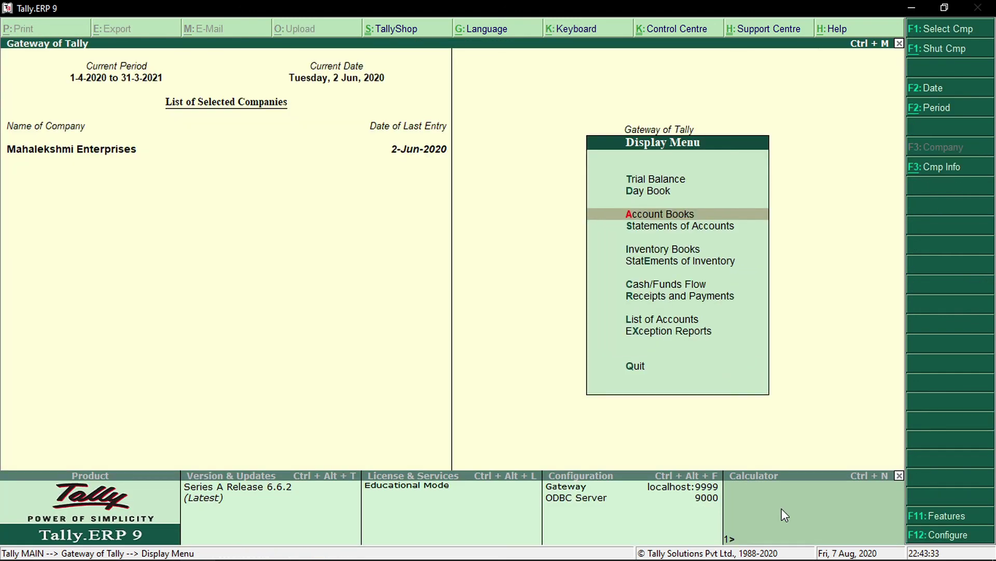